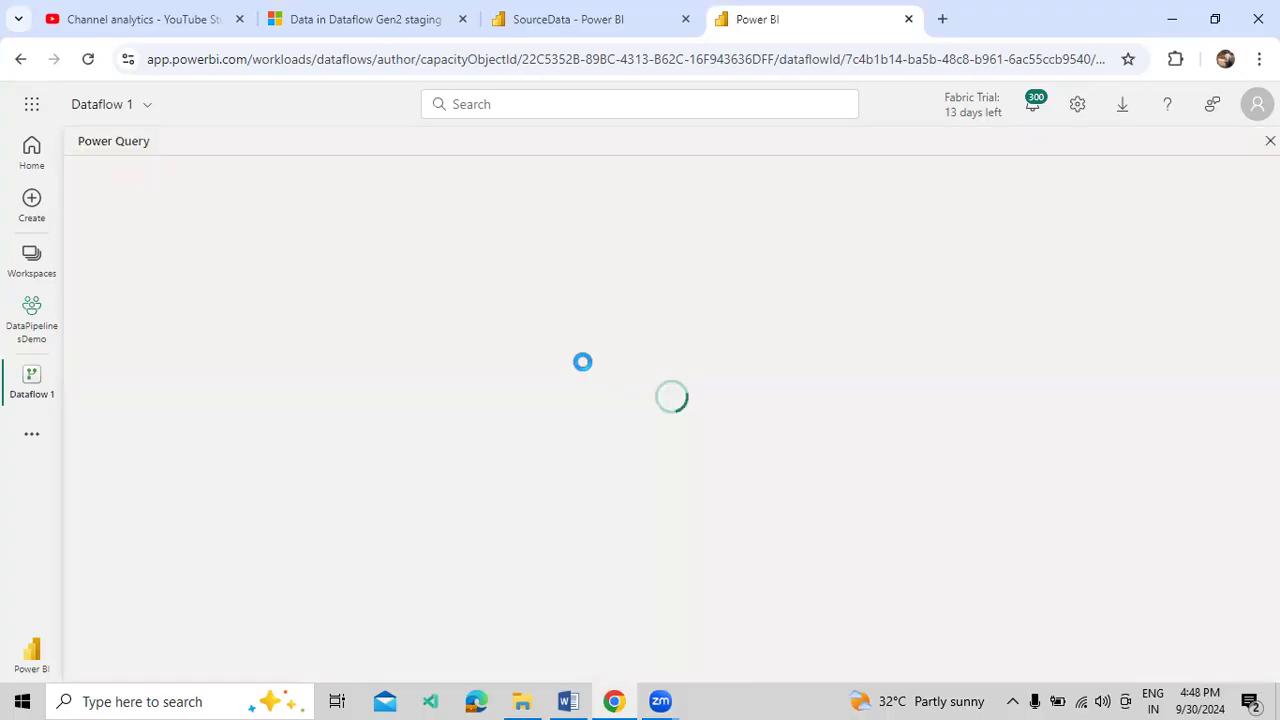
# Rename the new dataflow as ParentData.
pyautogui.click(143, 110)
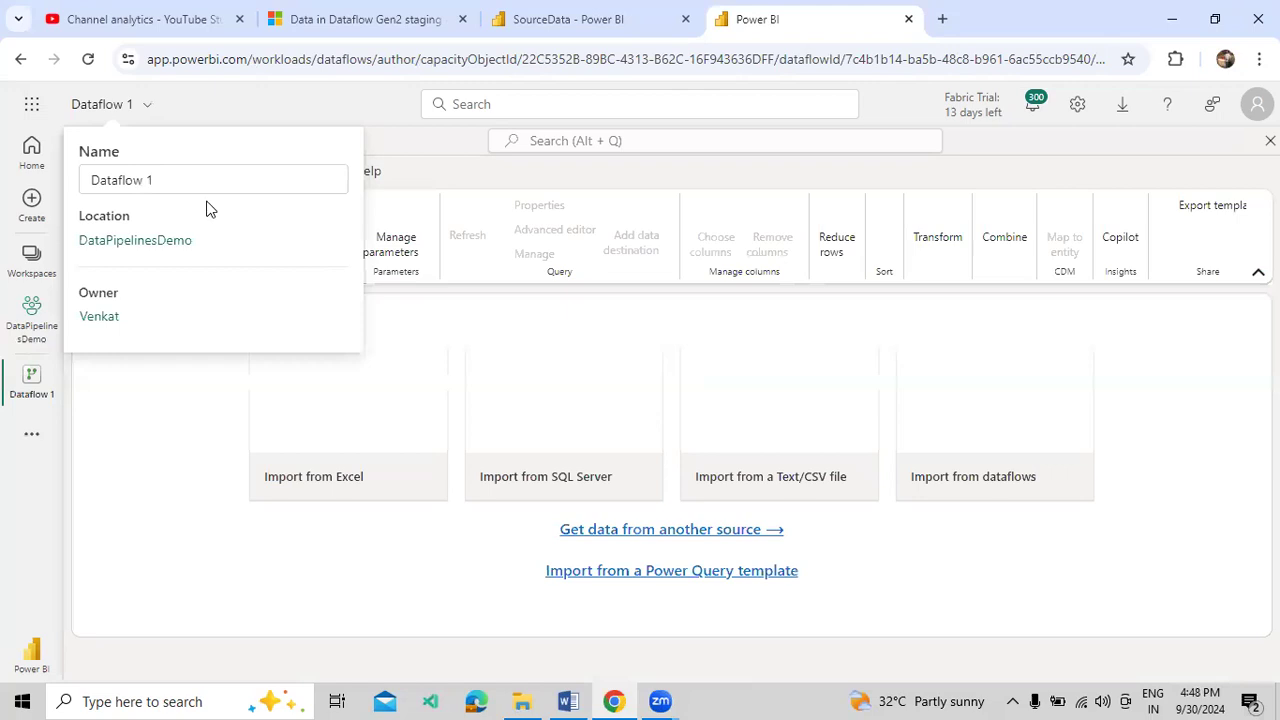
pyautogui.moveTo(174, 183); pyautogui.dragTo(88, 152)
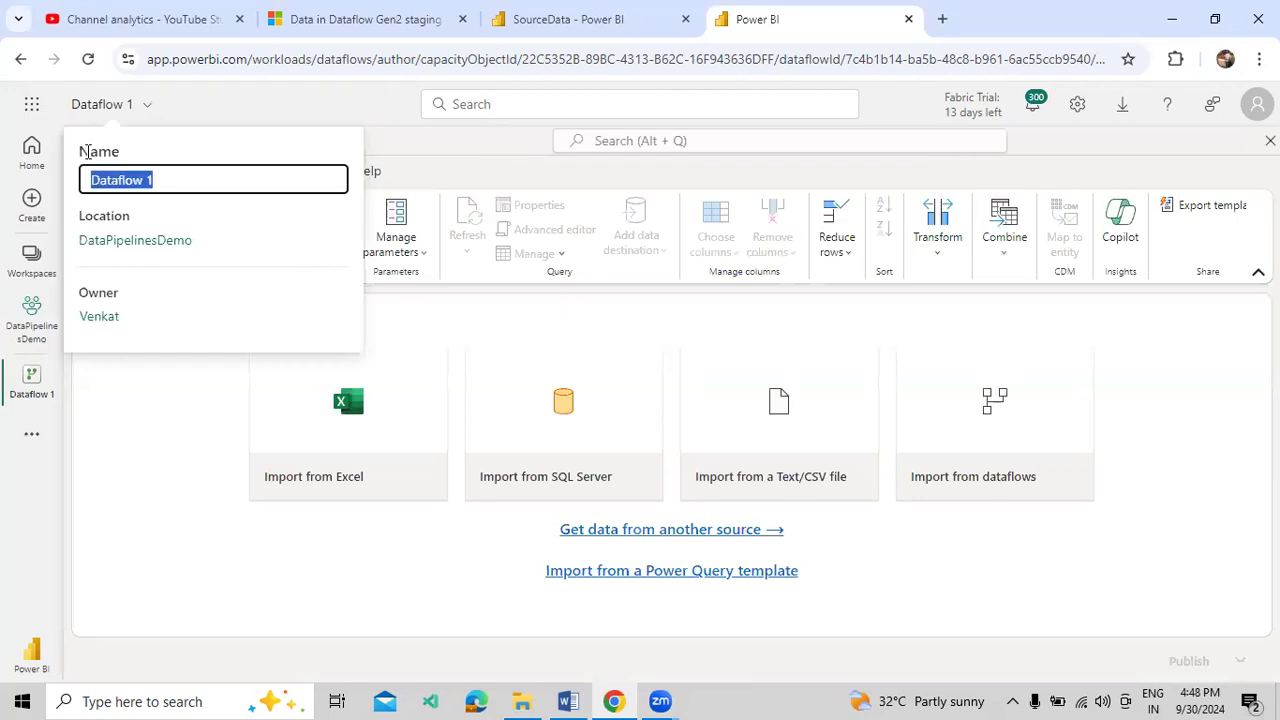
pyautogui.write('ParentData')
pyautogui.press('Return')
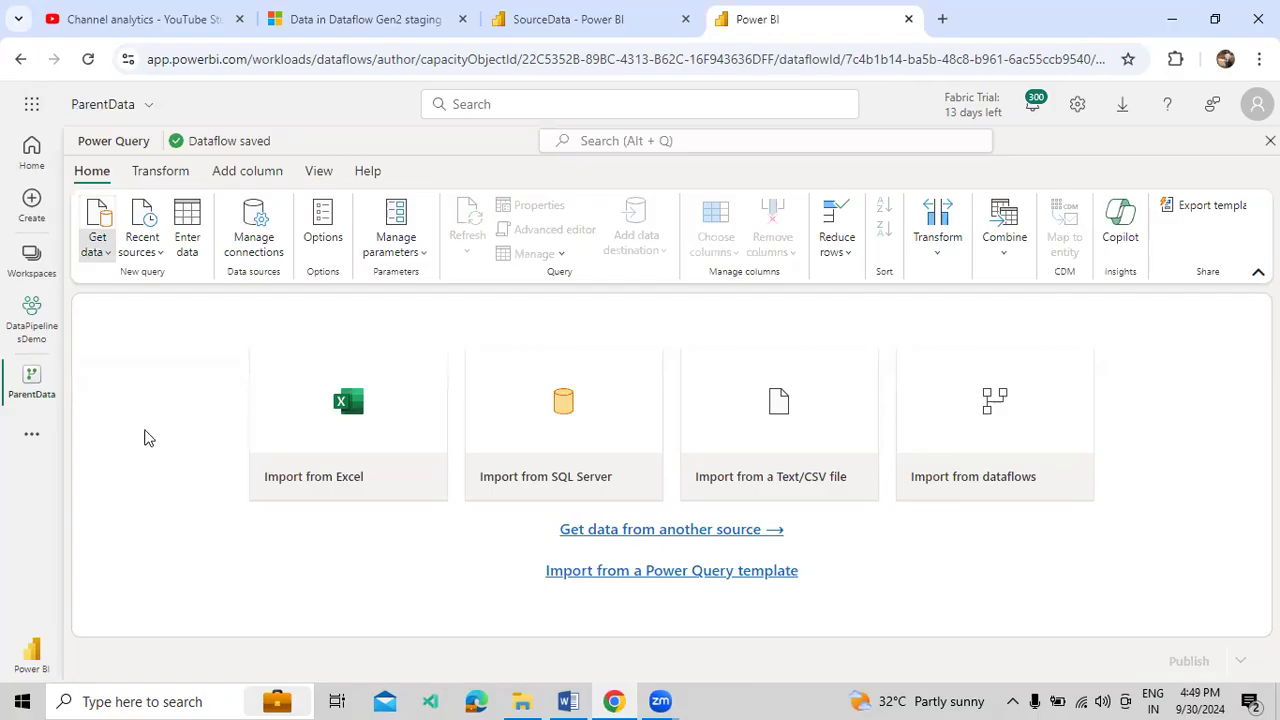
# Choose the SourceData lakehouse from the OneLake data hub as the data source for the dataflow.
pyautogui.click(405, 440)
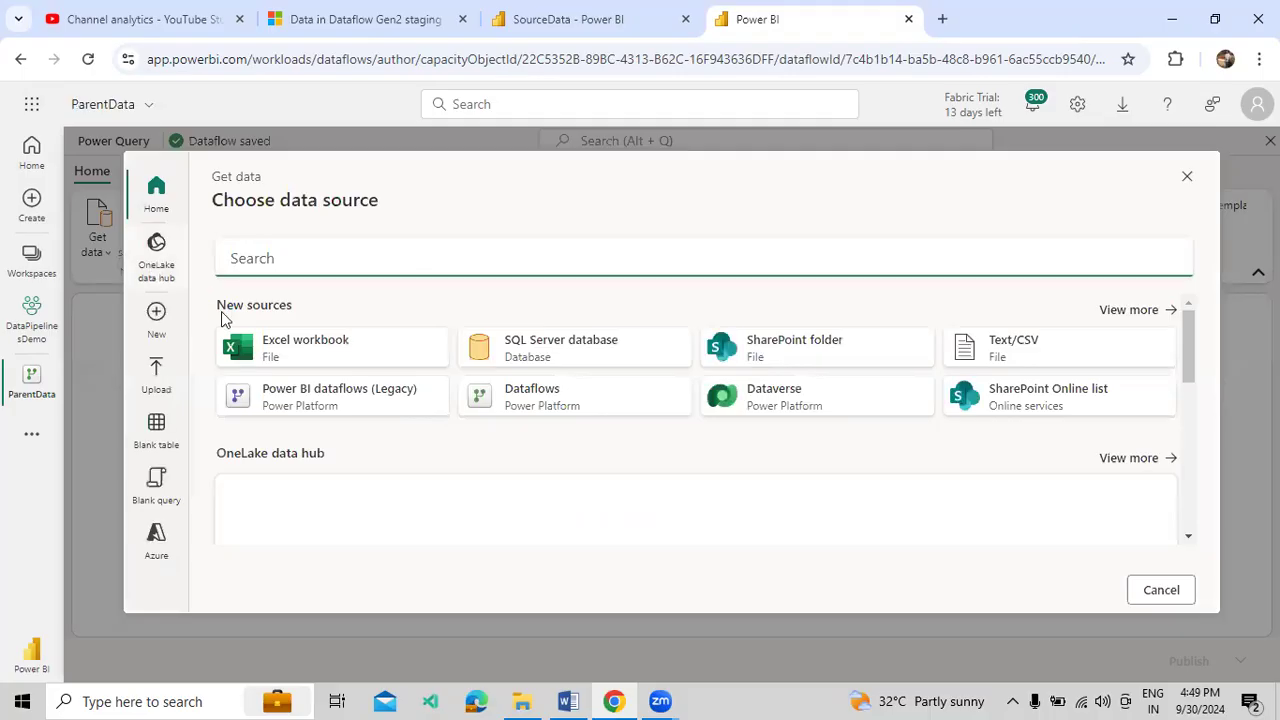
pyautogui.click(158, 262)
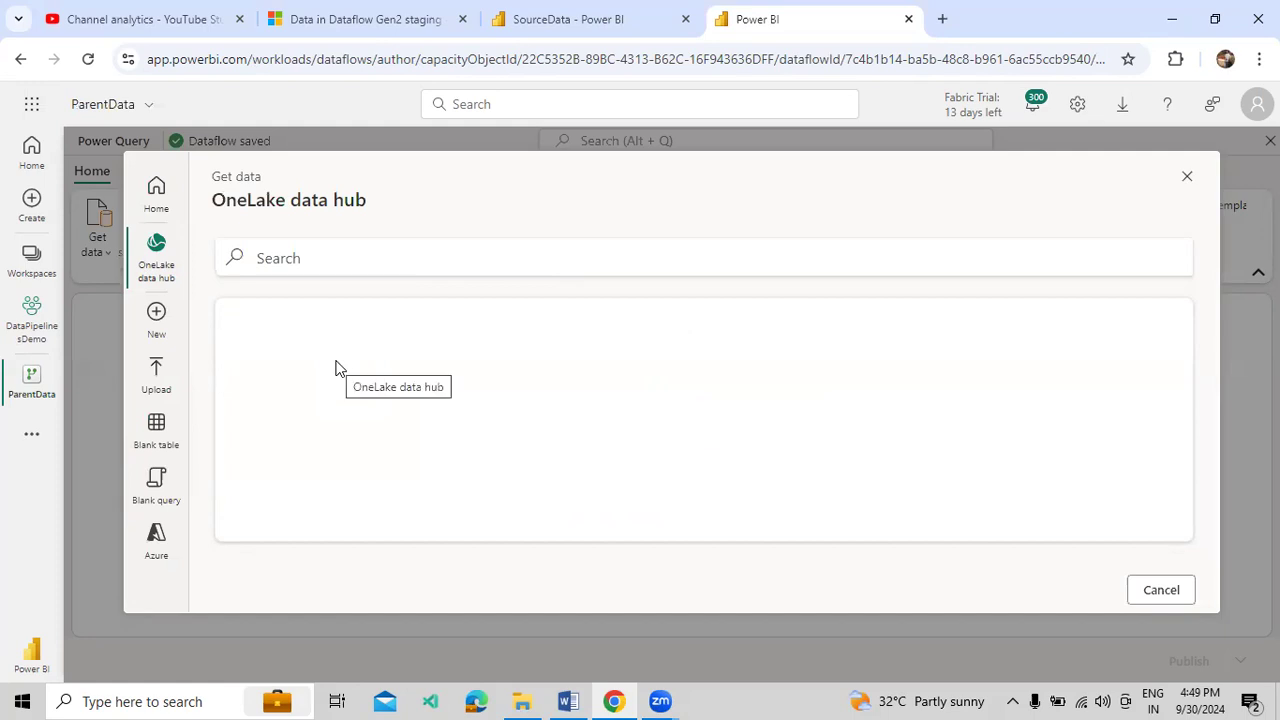
pyautogui.click(371, 414)
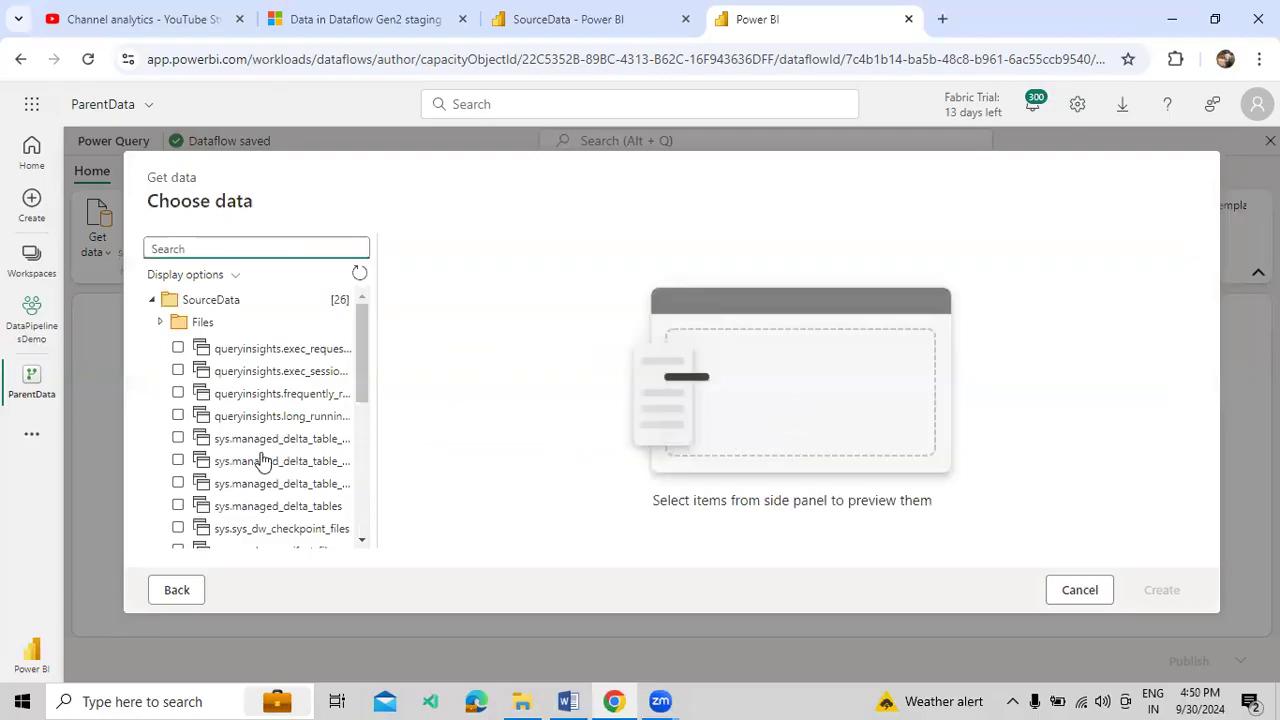
# Select the Dept_CopyData, EmpCheck and EmpDataValue tables from SourceData and create queries from them.
pyautogui.scroll(-5, 266, 457)
pyautogui.click(178, 429)
pyautogui.click(178, 372)
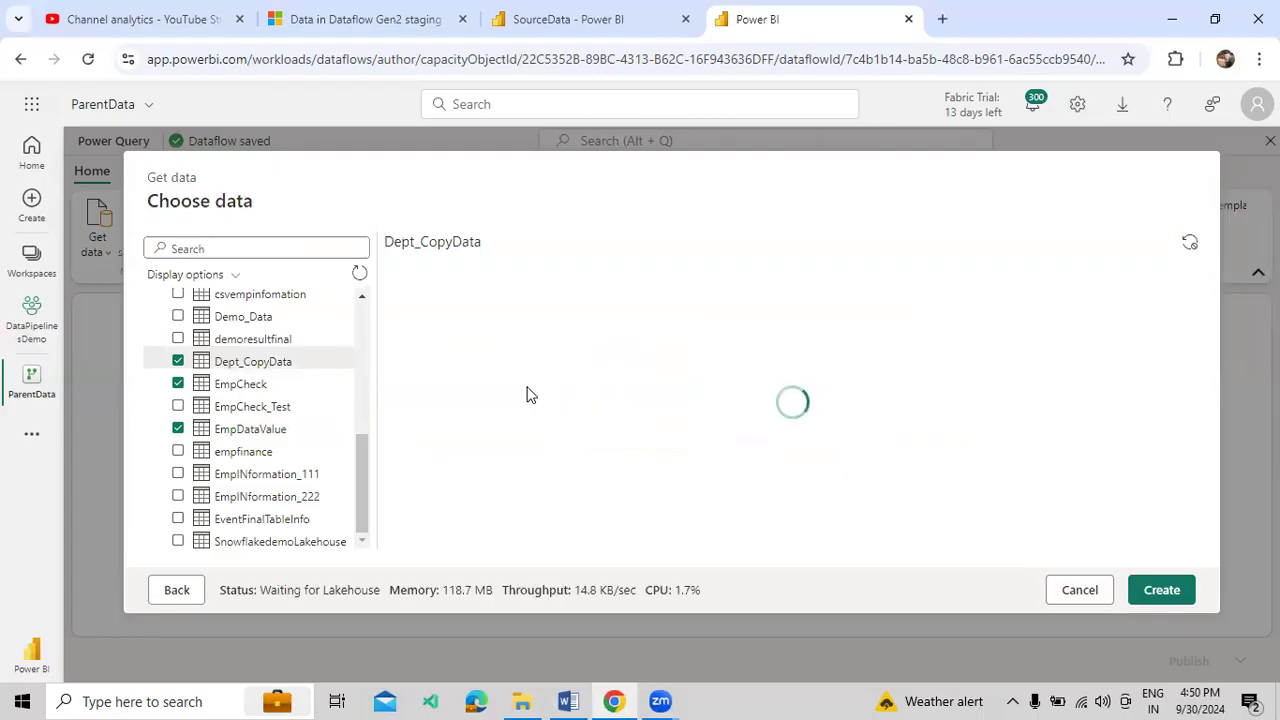
pyautogui.click(237, 390)
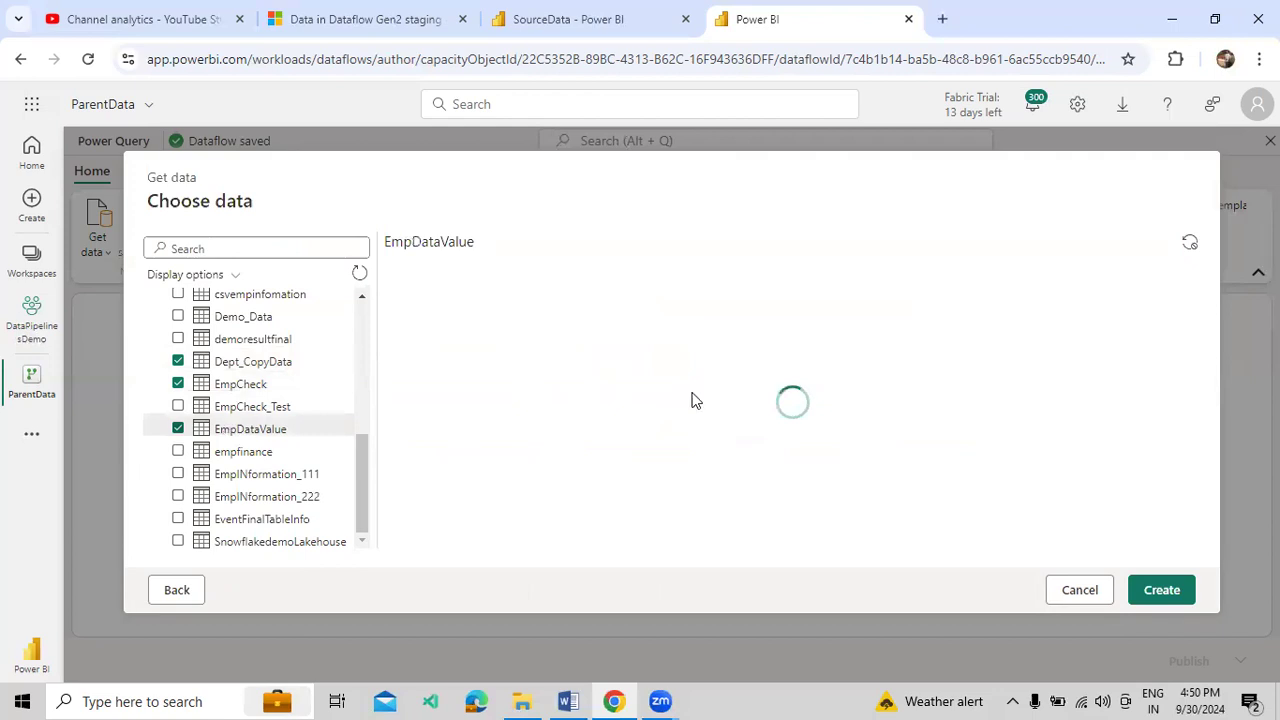
pyautogui.click(1151, 592)
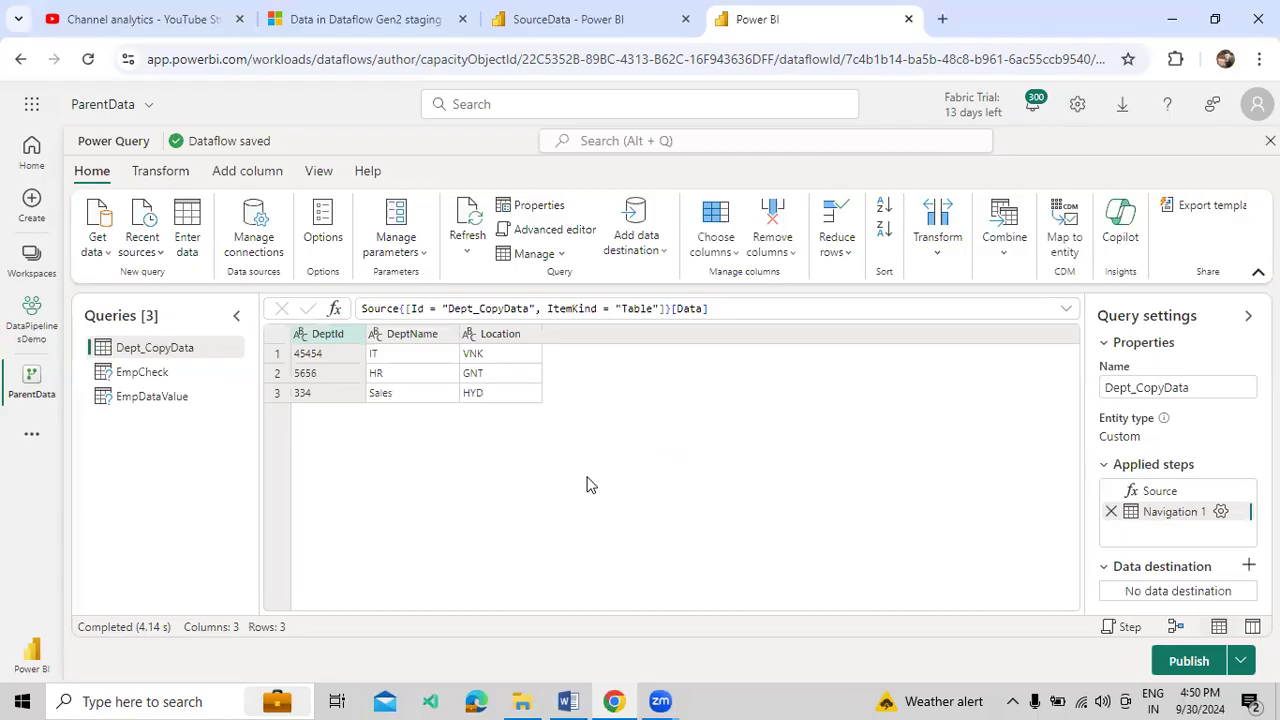
# Check whether staging is enabled for the Dept_CopyData query.
pyautogui.rightClick(162, 356)
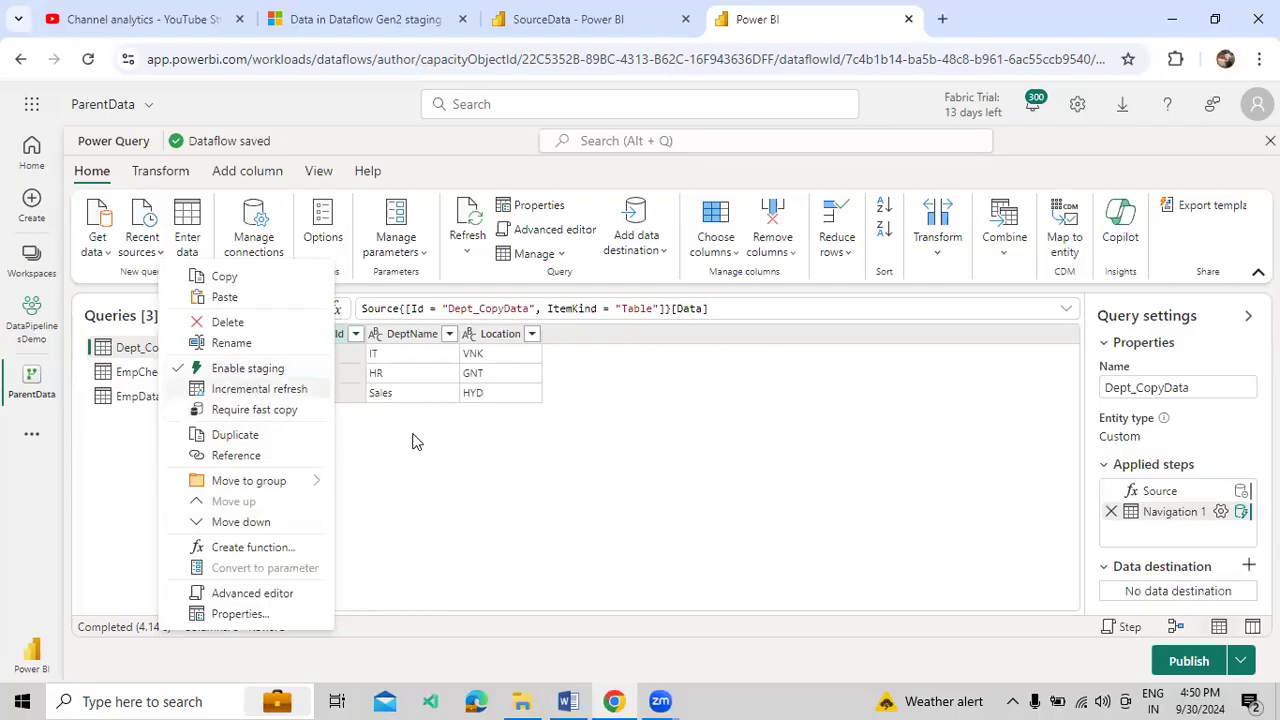
pyautogui.click(437, 456)
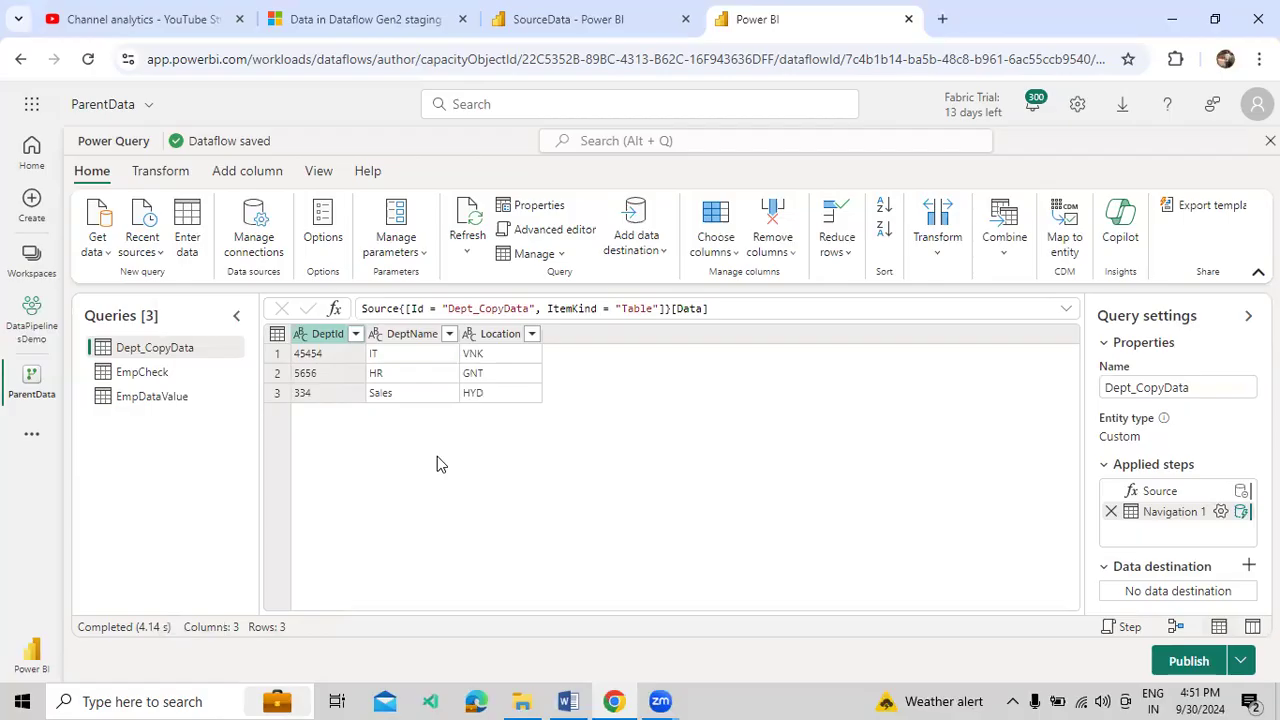
pyautogui.rightClick(148, 362)
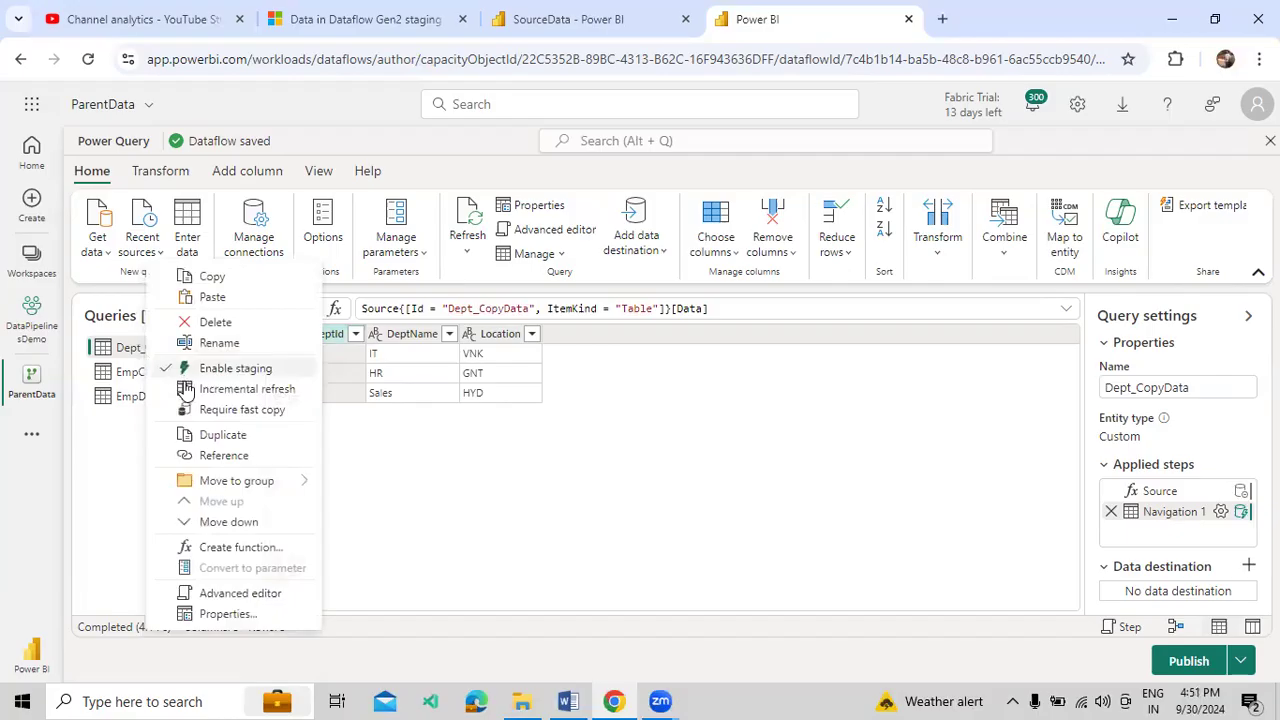
pyautogui.click(122, 426)
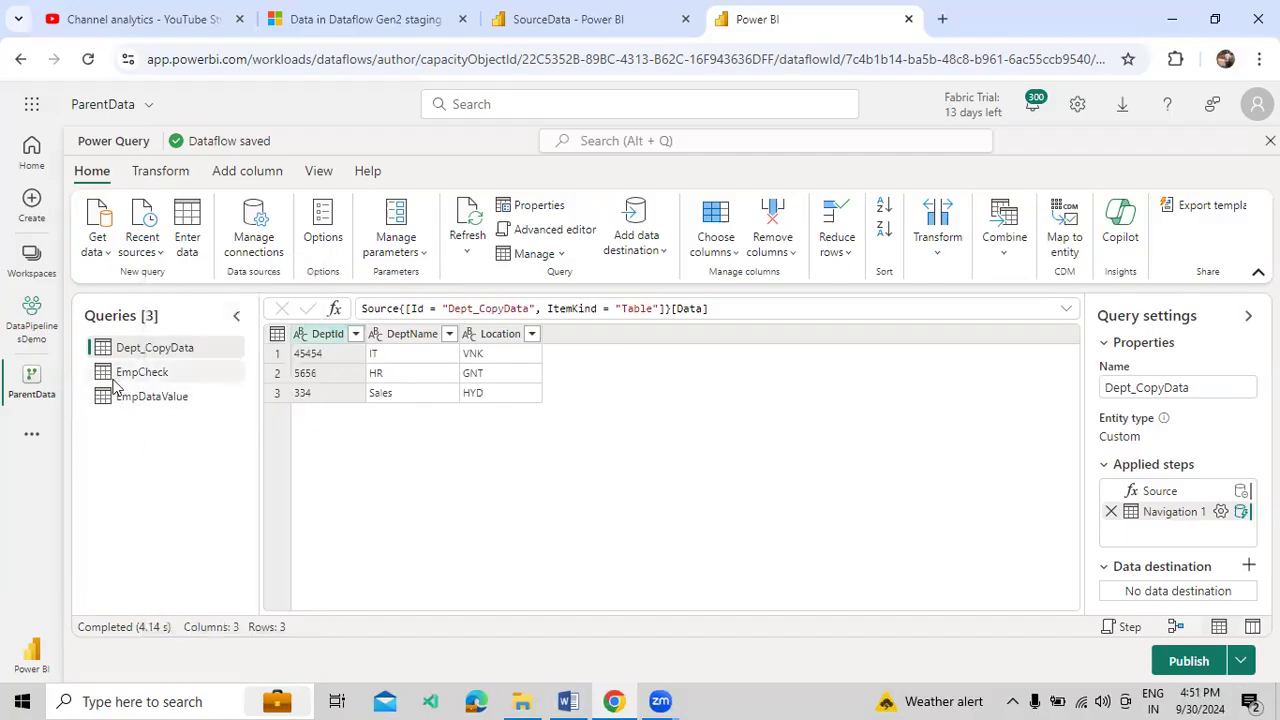
pyautogui.click(114, 376)
pyautogui.rightClick(114, 376)
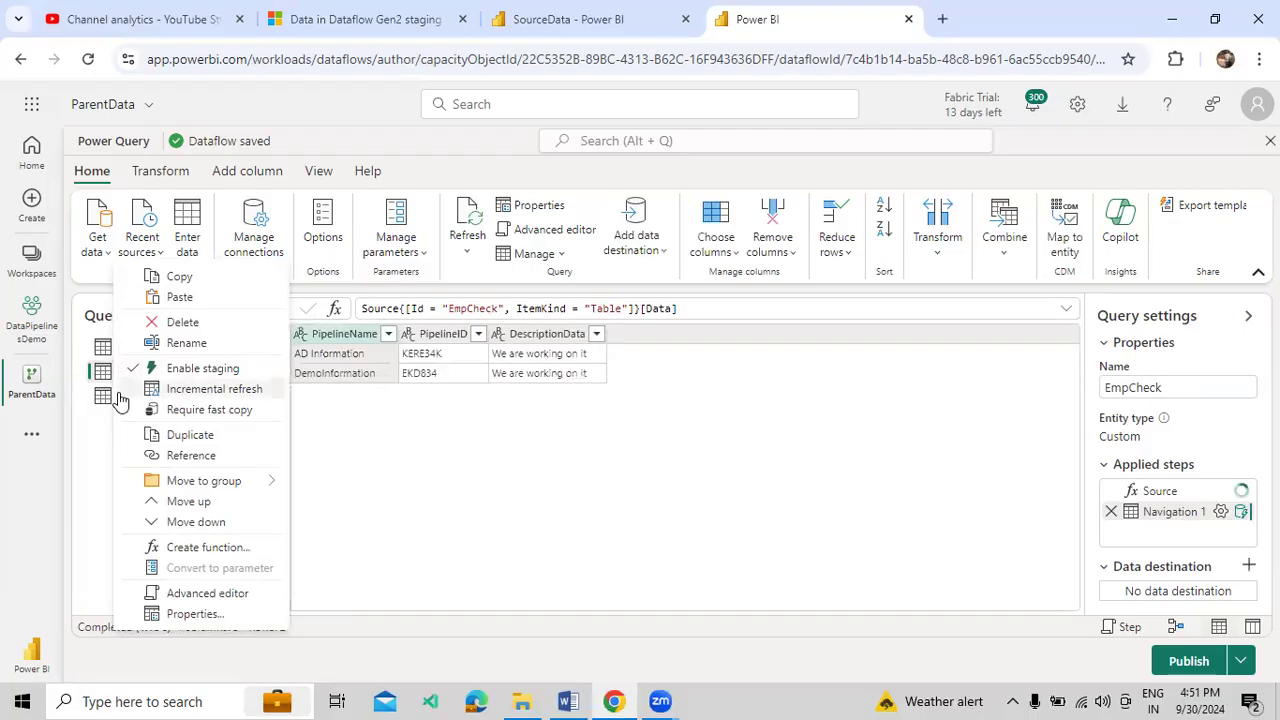
pyautogui.click(120, 390)
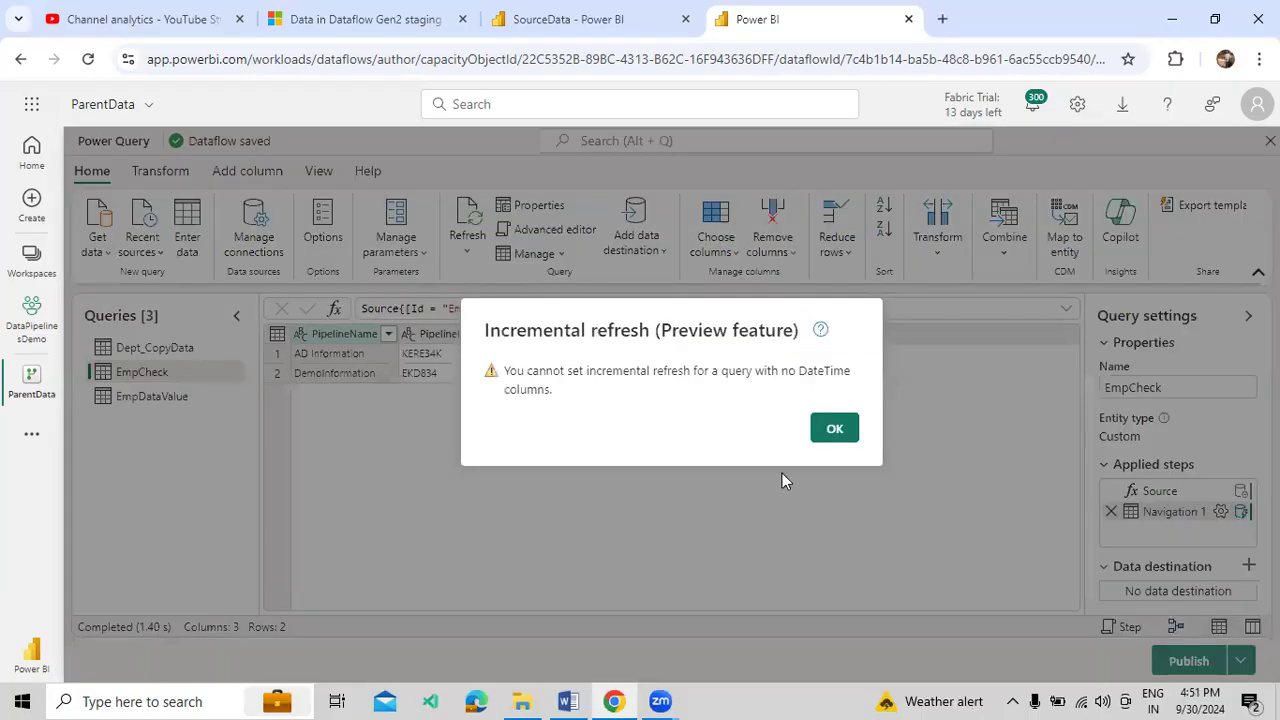
pyautogui.click(833, 429)
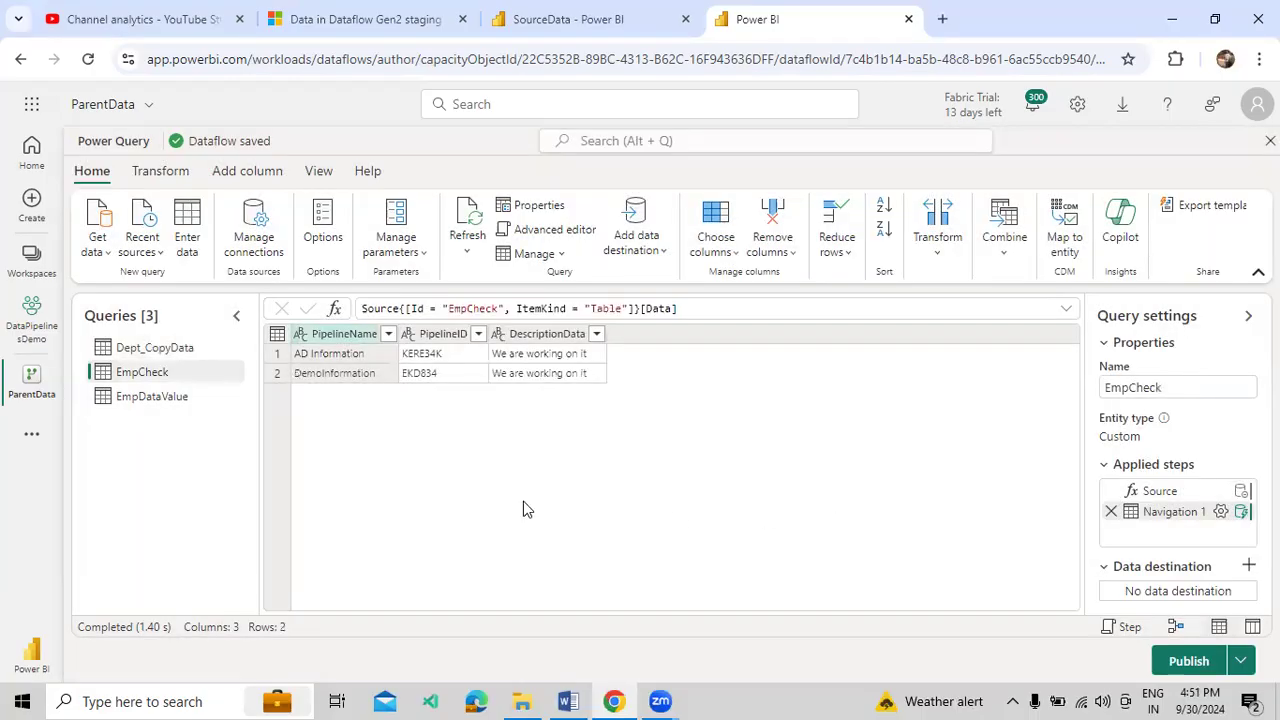
# Check the staging setting of the EmpDataValue, Dept_CopyData and EmpCheck queries one after another.
pyautogui.rightClick(150, 400)
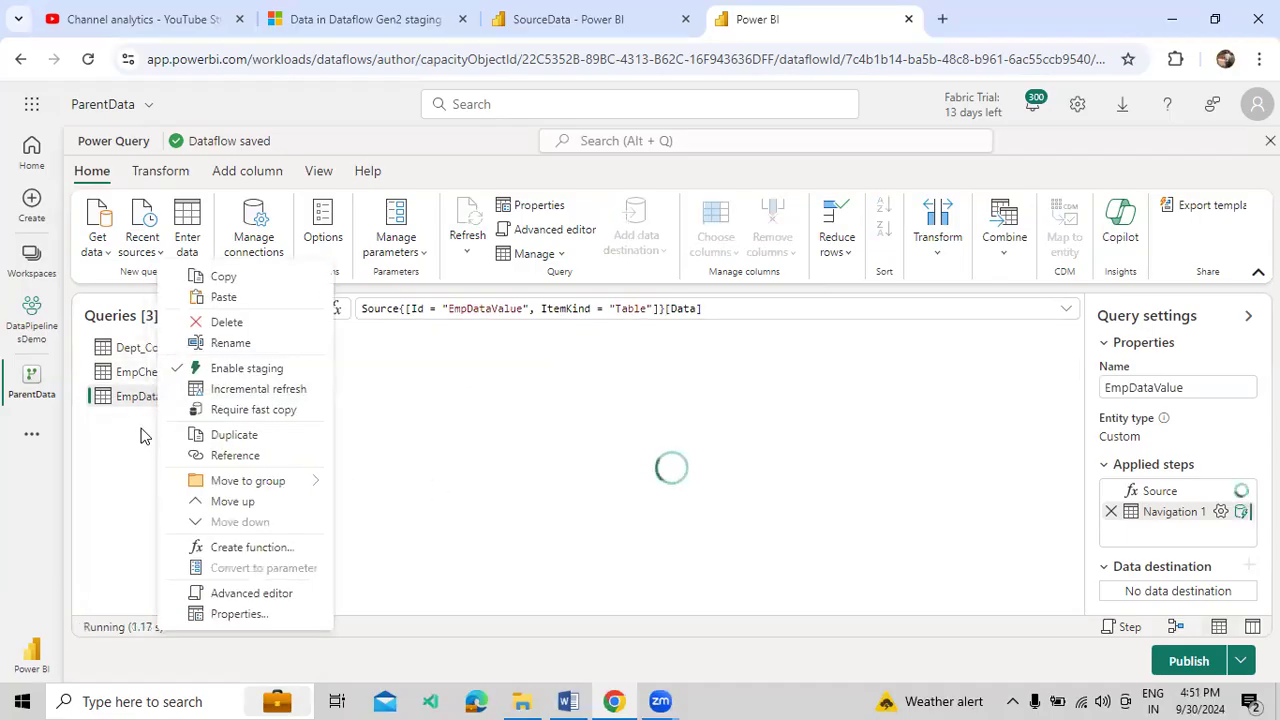
pyautogui.click(118, 359)
pyautogui.rightClick(118, 358)
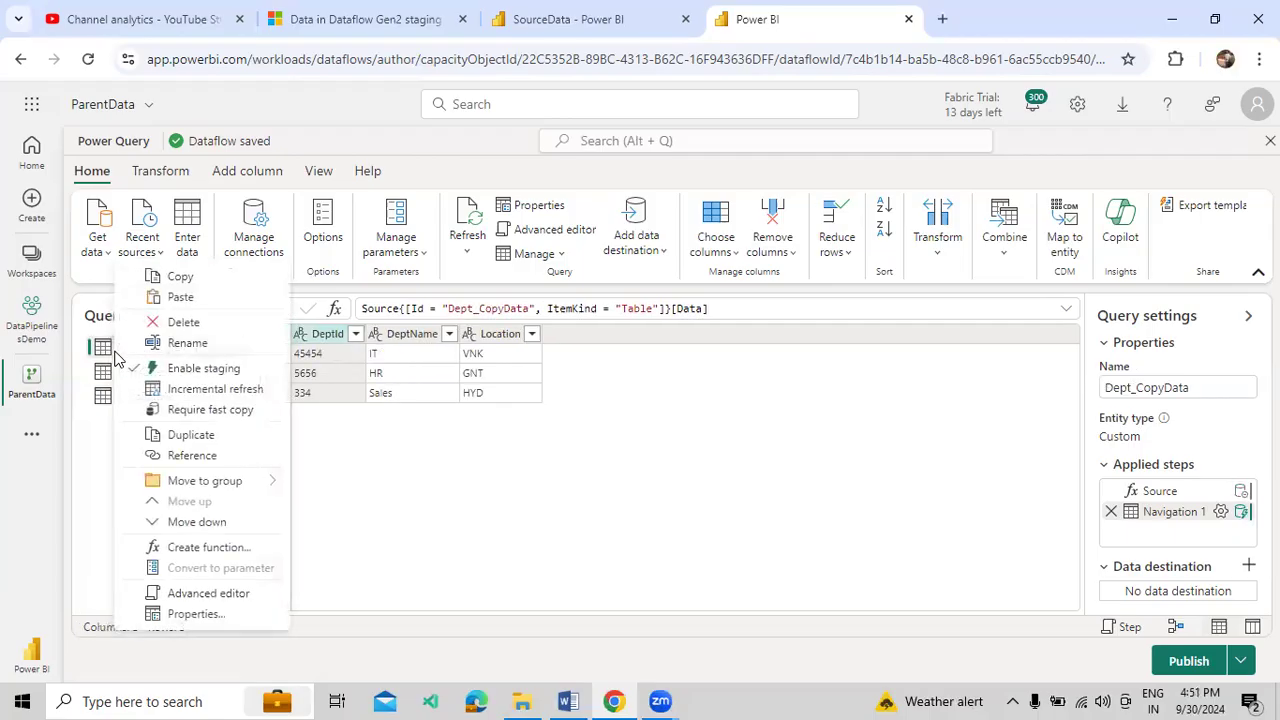
pyautogui.click(103, 431)
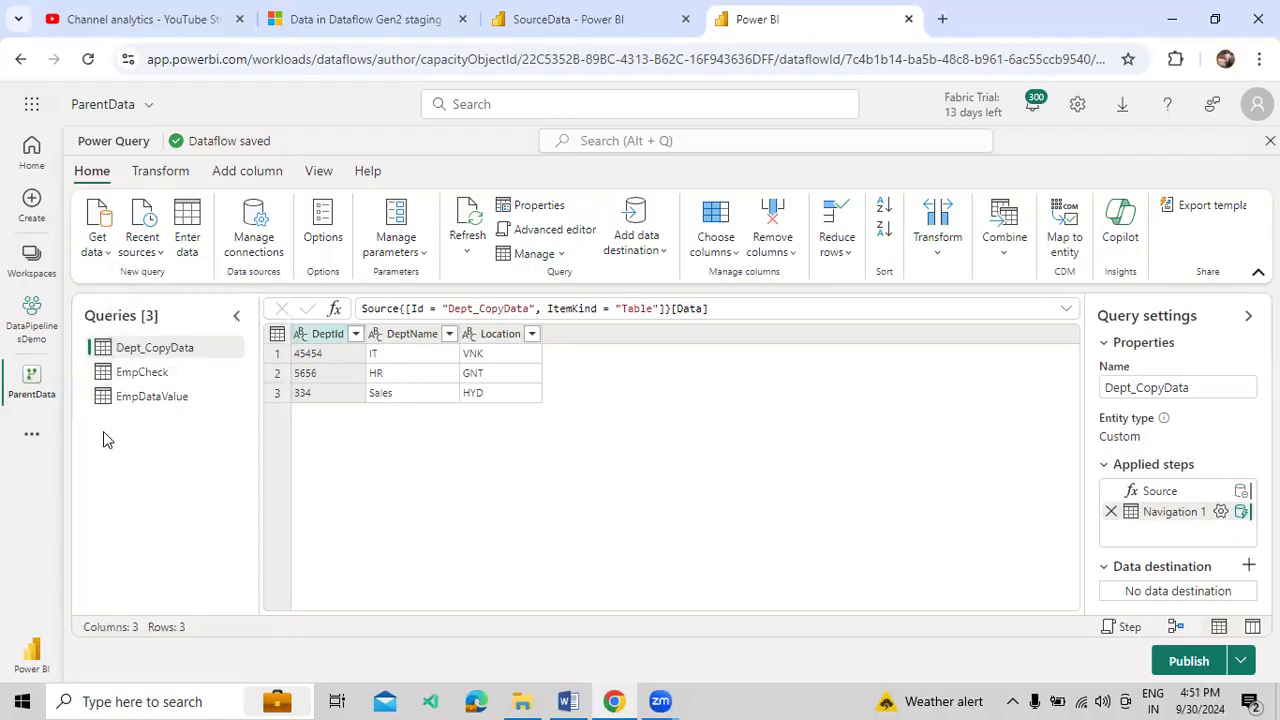
pyautogui.click(130, 380)
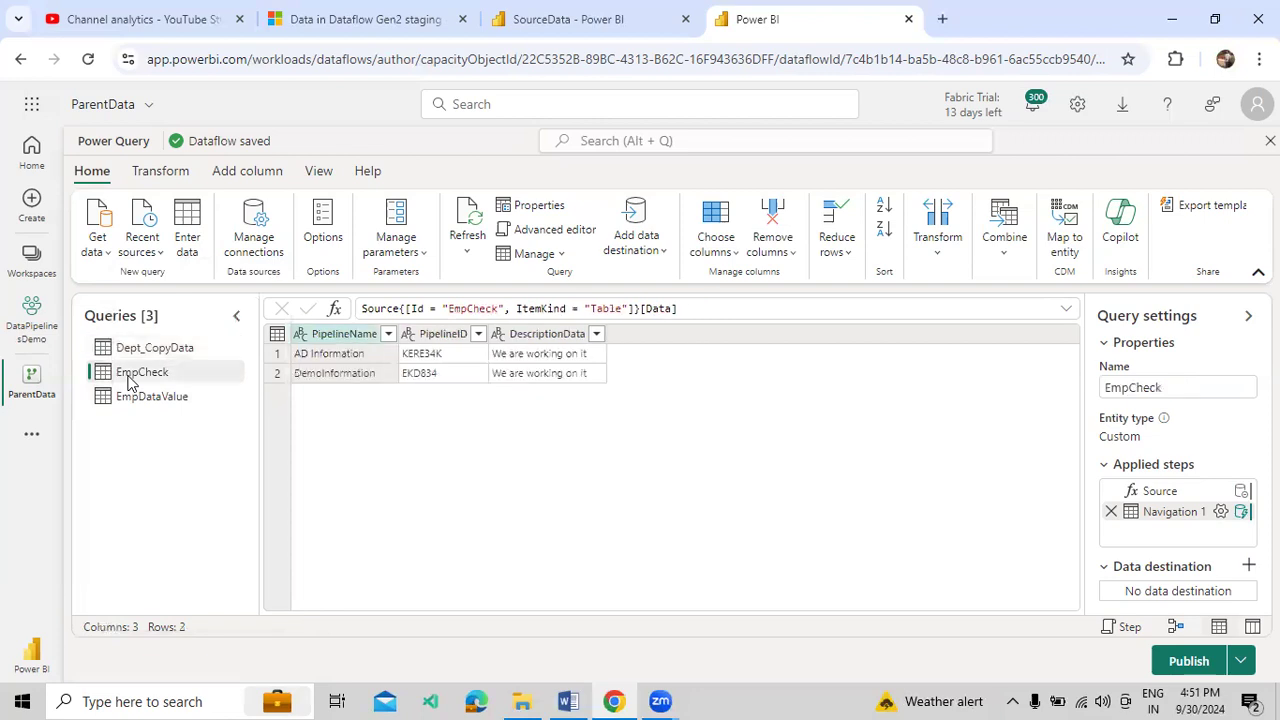
pyautogui.rightClick(128, 381)
pyautogui.click(116, 430)
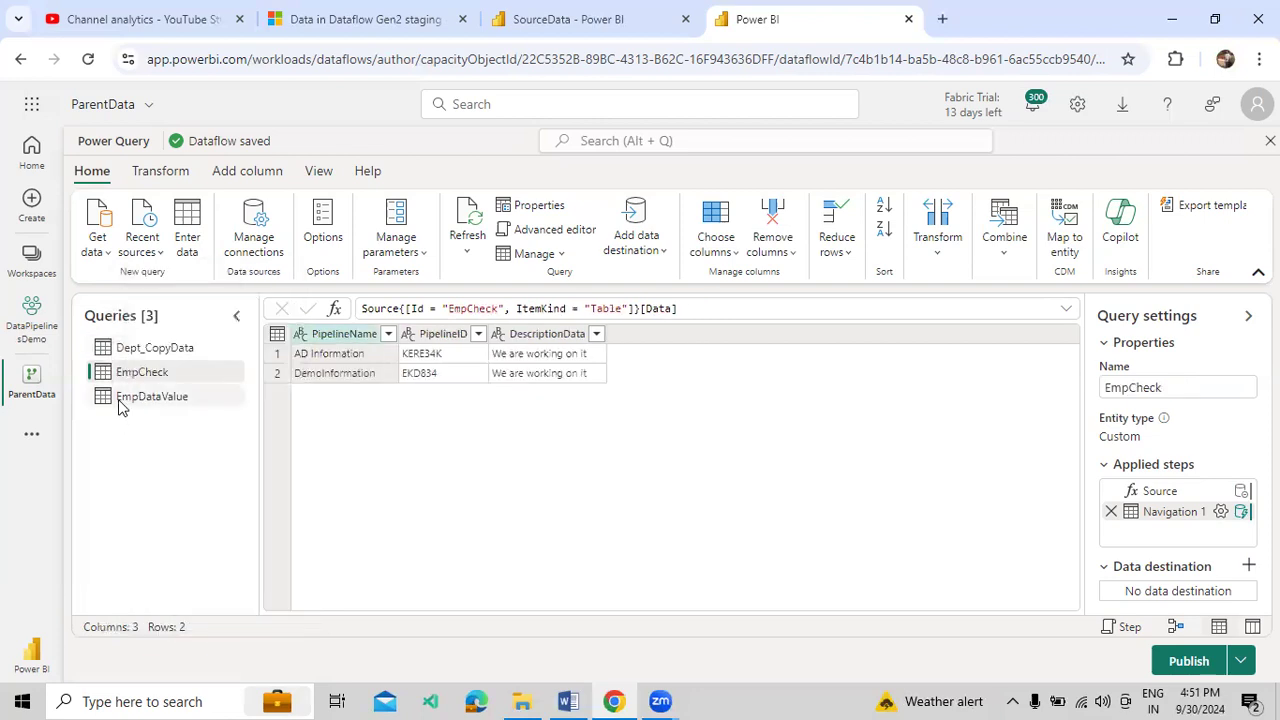
pyautogui.click(120, 405)
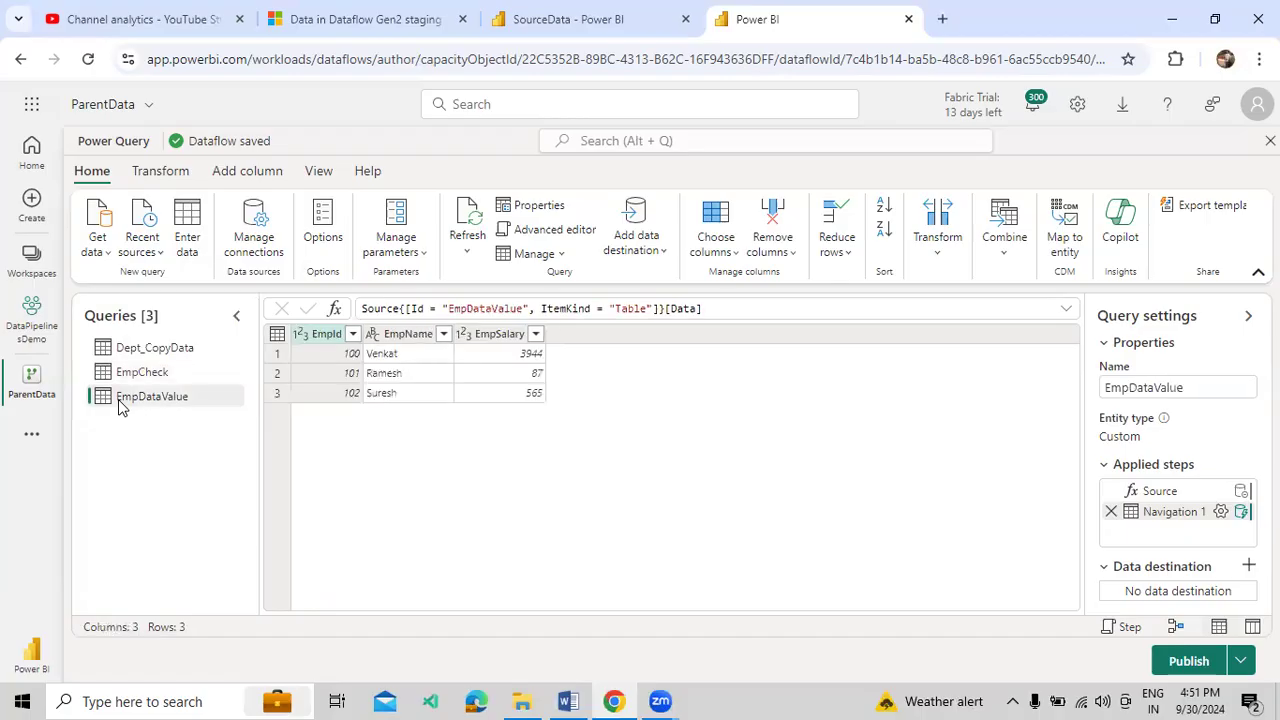
pyautogui.rightClick(118, 399)
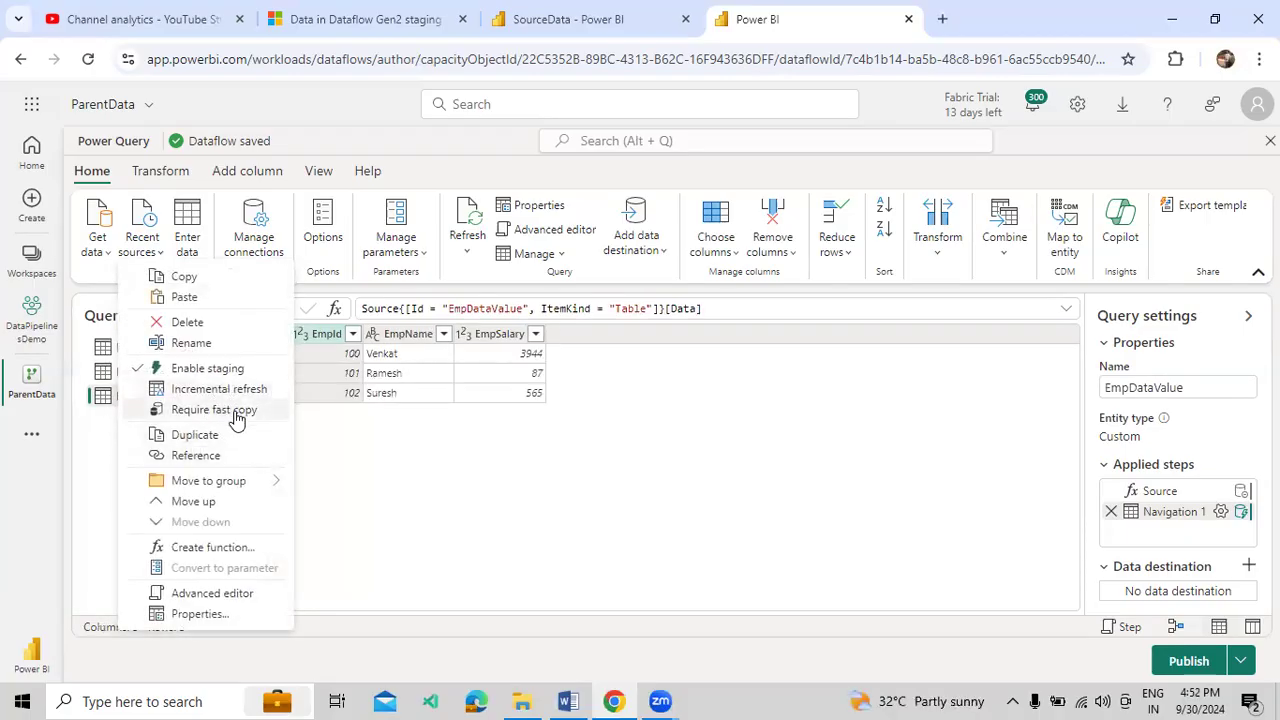
pyautogui.click(446, 480)
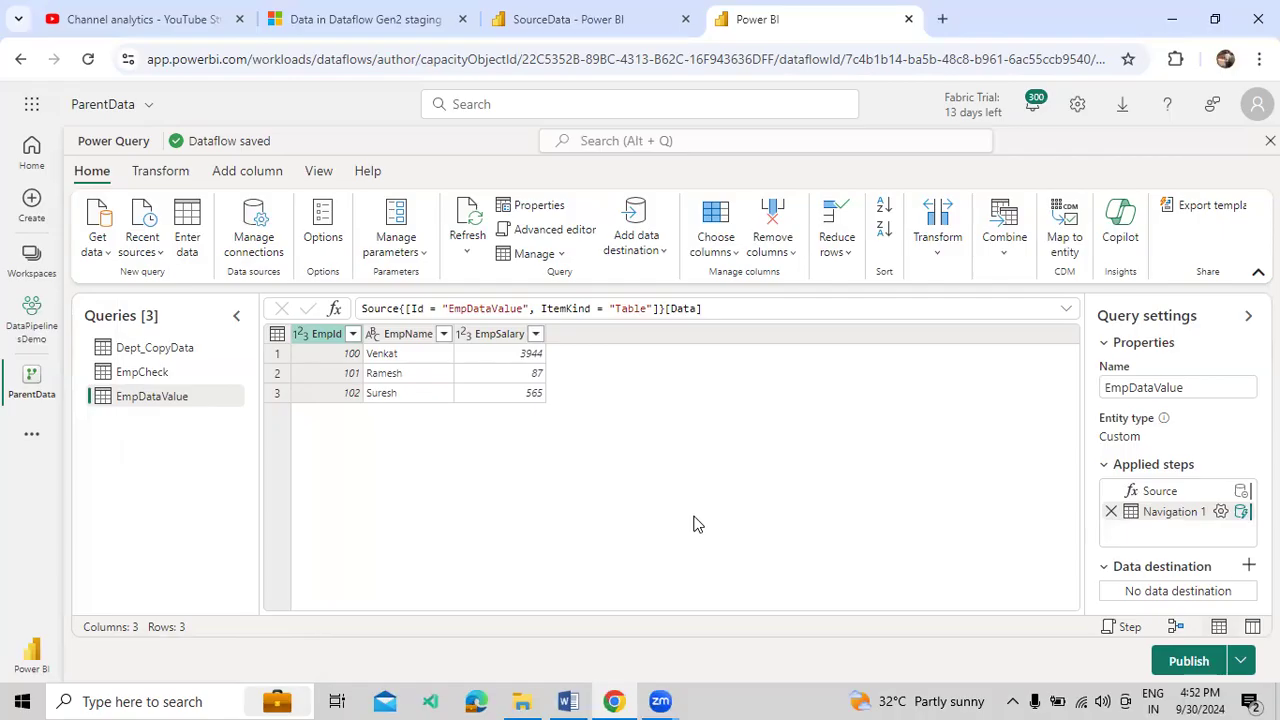
# Publish the ParentData dataflow immediately and widen the Refreshed column in the workspace list to read its full refresh time.
pyautogui.click(1241, 661)
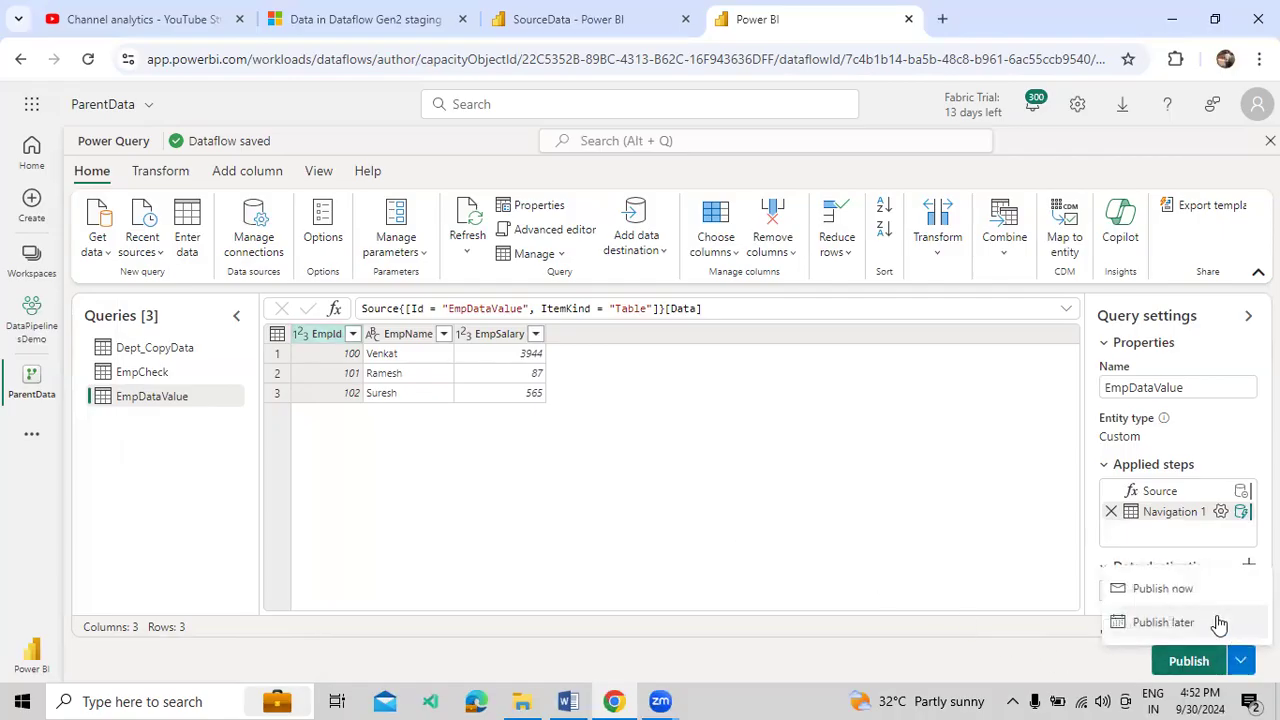
pyautogui.click(1163, 589)
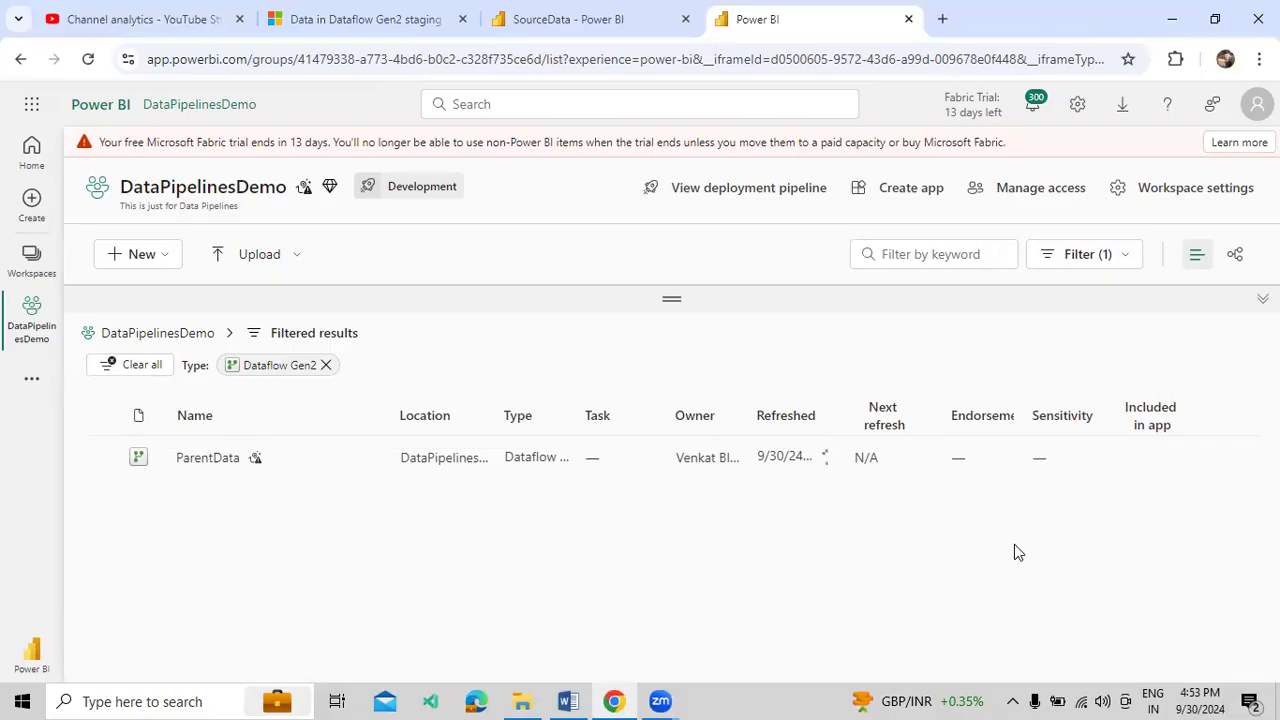
pyautogui.moveTo(848, 411); pyautogui.dragTo(956, 418)
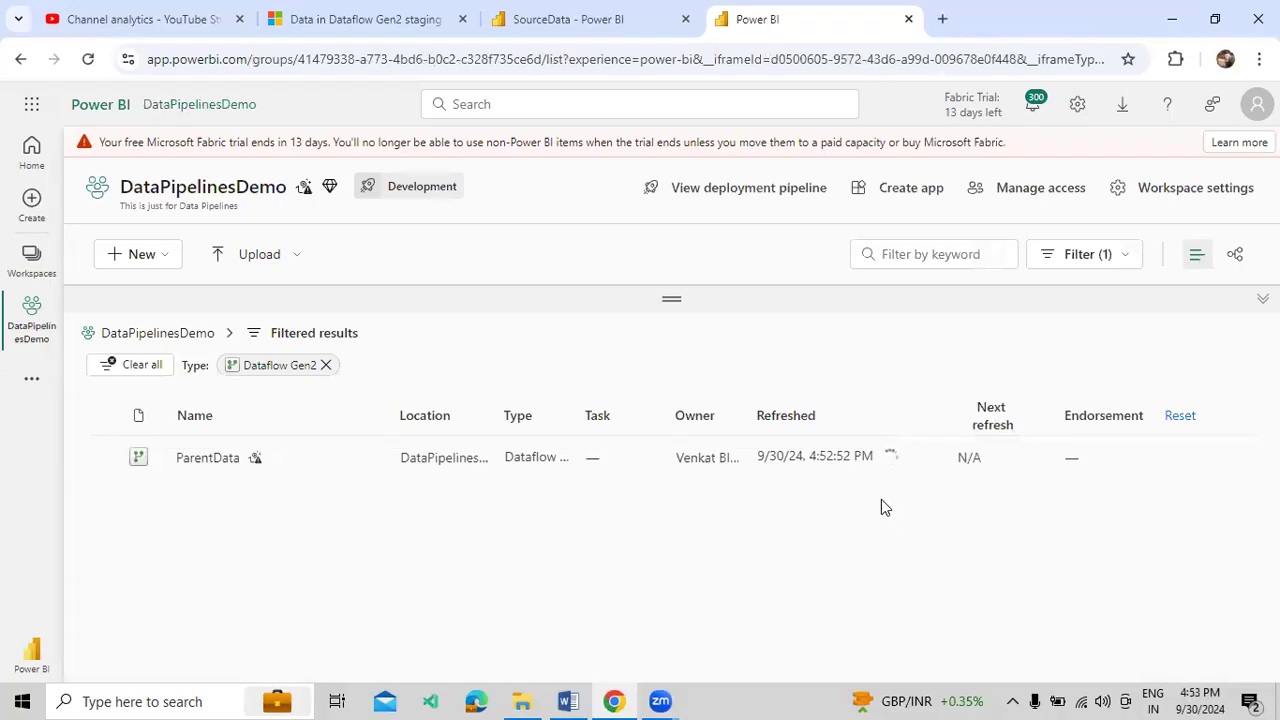
pyautogui.moveTo(876, 458); pyautogui.dragTo(766, 462)
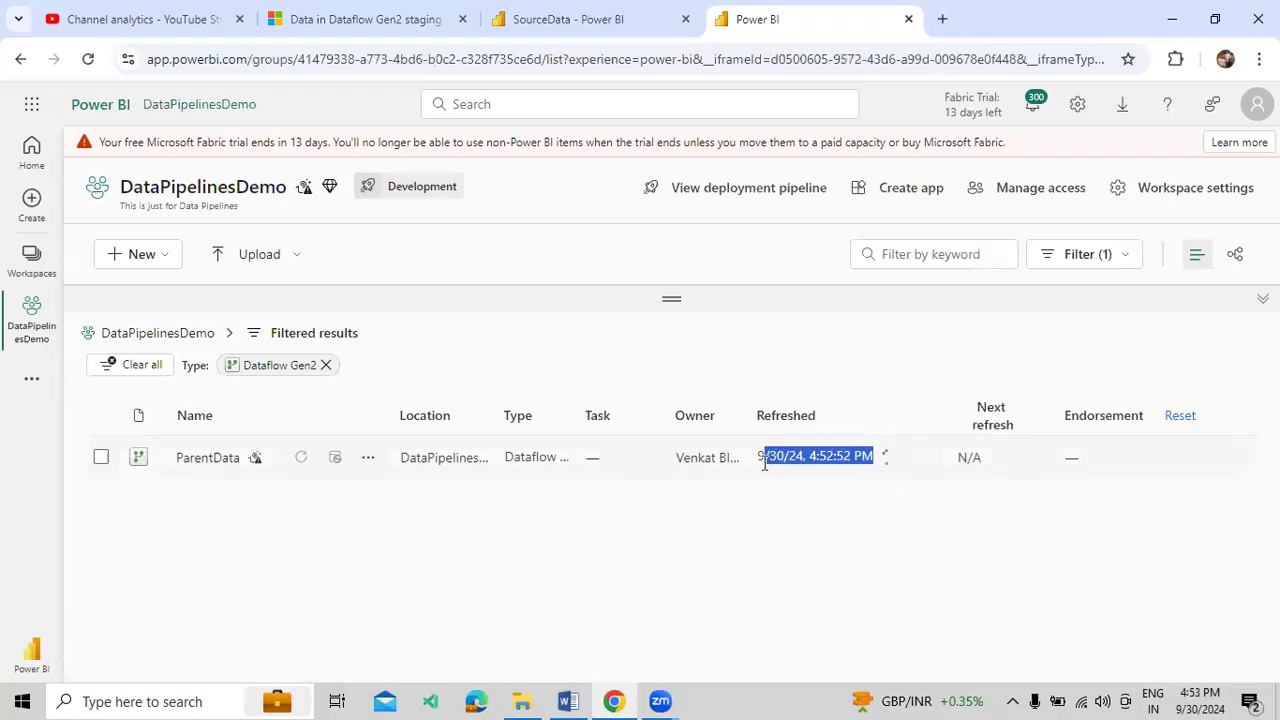
pyautogui.click(787, 484)
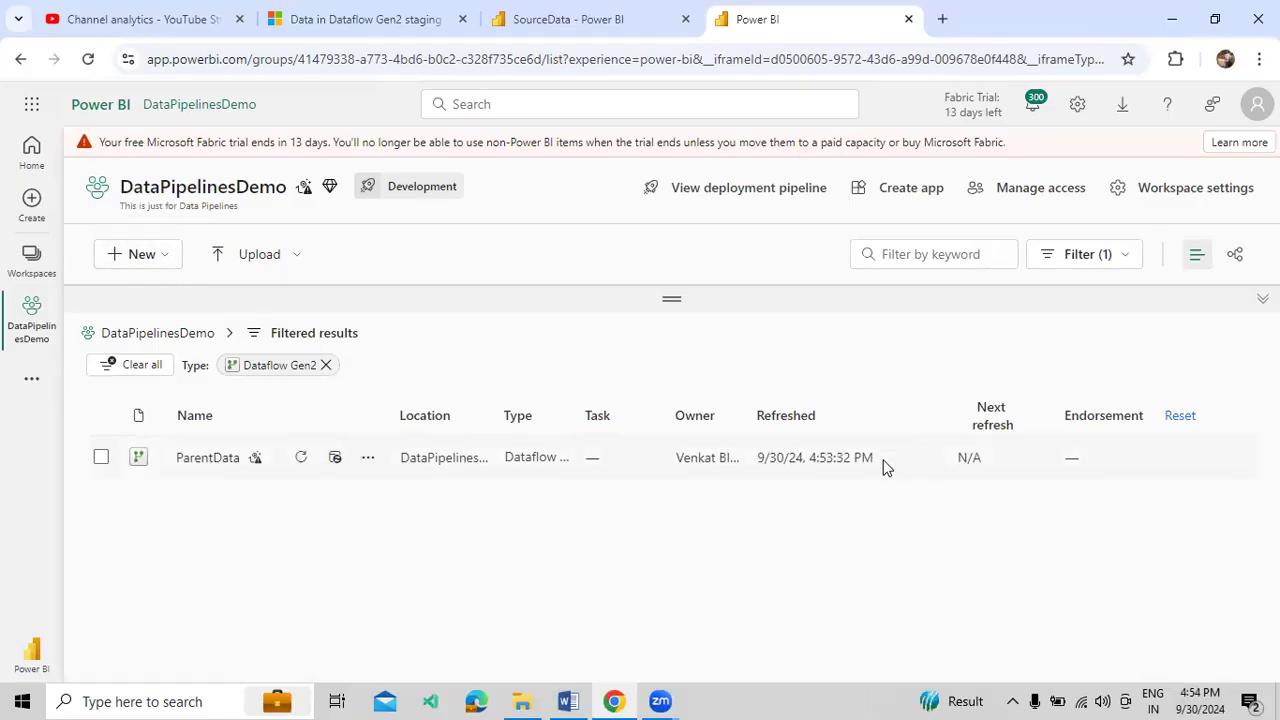
# Create another Dataflow Gen2 item in the DataPipelinesDemo workspace.
pyautogui.click(174, 264)
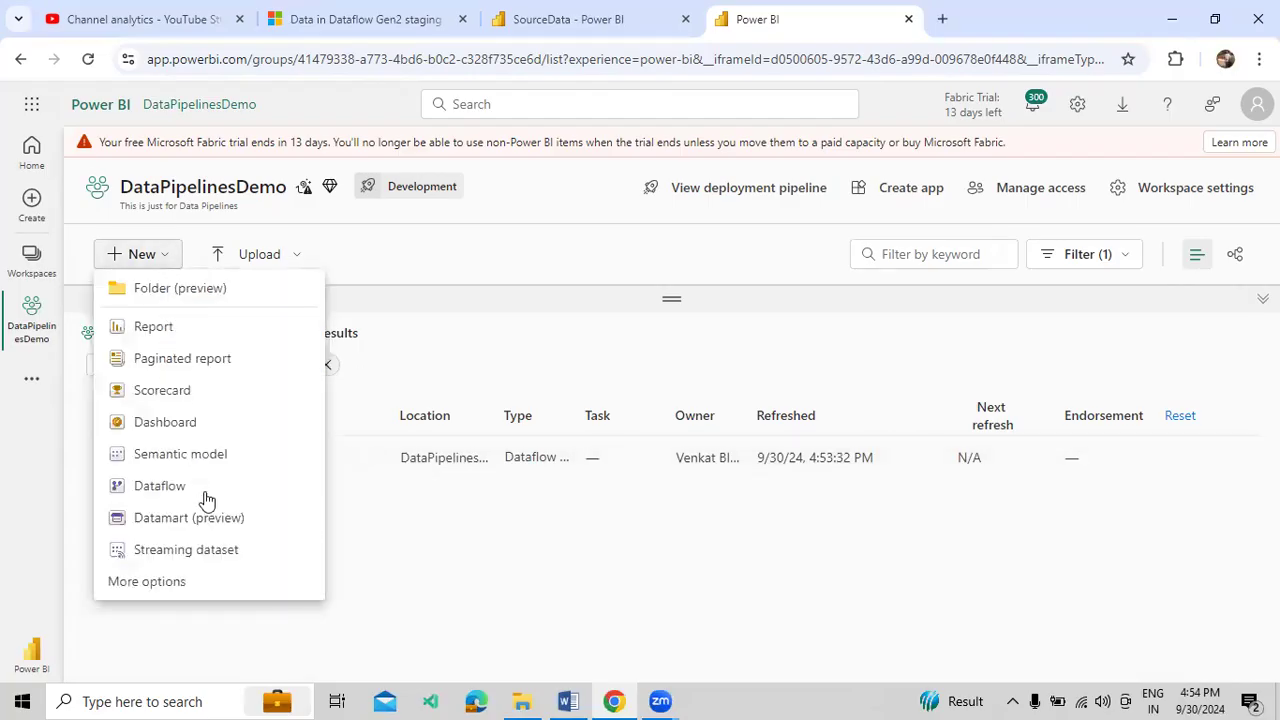
pyautogui.click(197, 584)
pyautogui.scroll(-4, 660, 506)
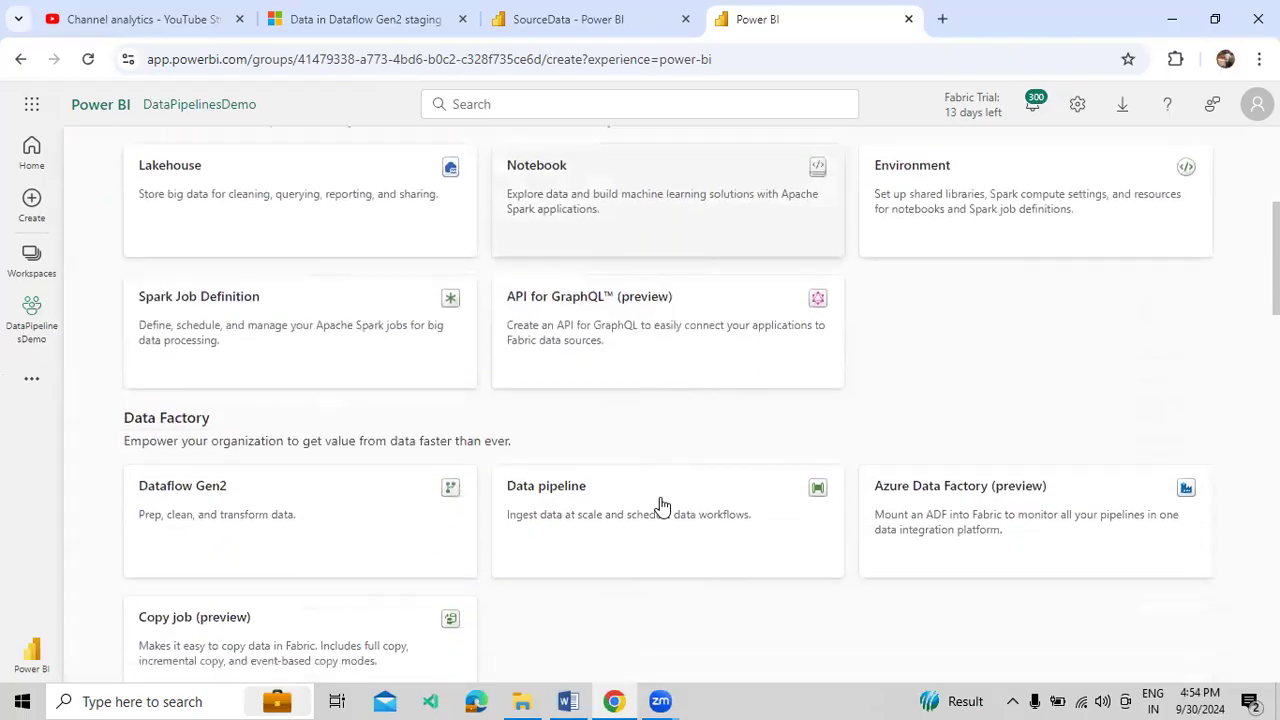
pyautogui.click(214, 508)
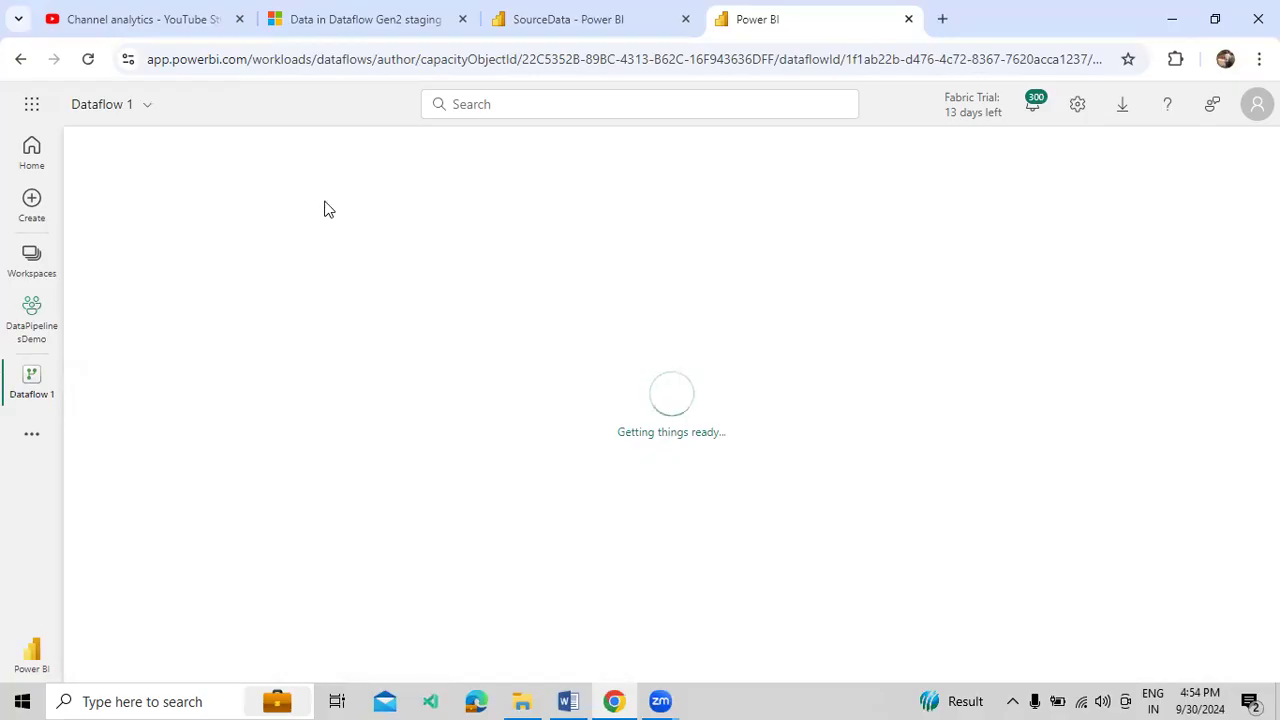
# Rename the new dataflow as ChildData.
pyautogui.click(145, 104)
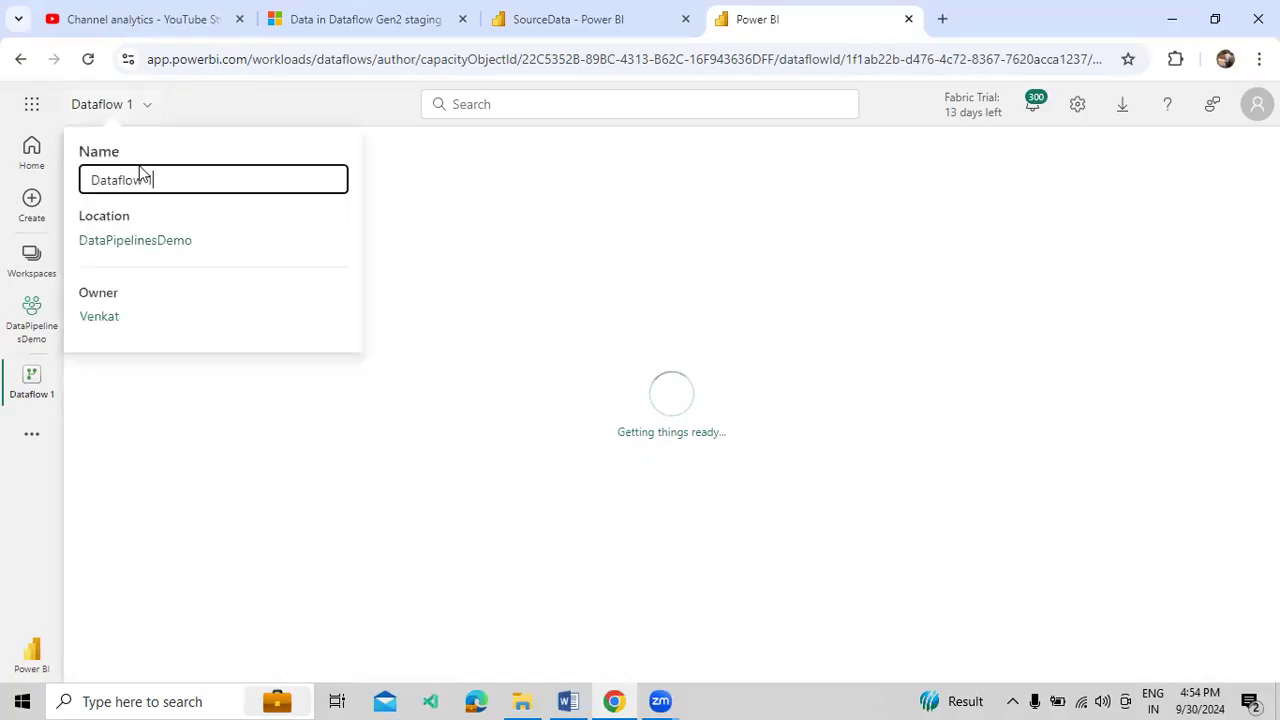
pyautogui.tripleClick(103, 175)
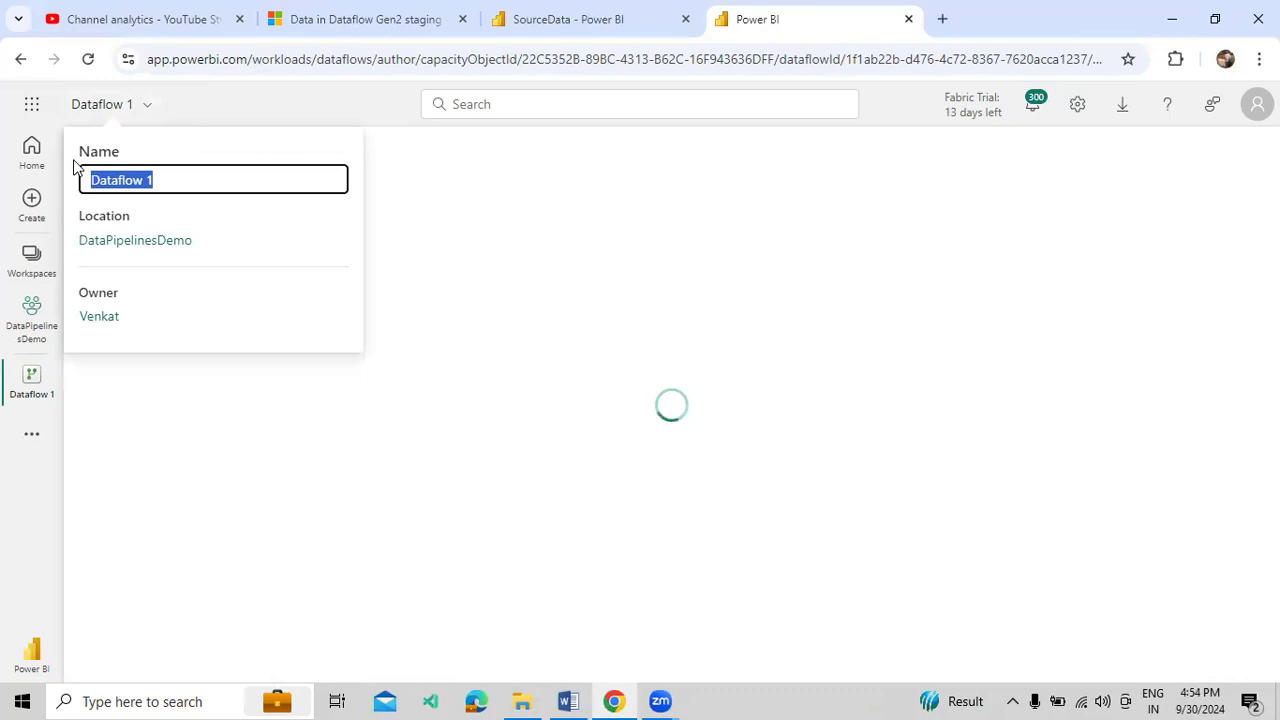
pyautogui.write('ChildData')
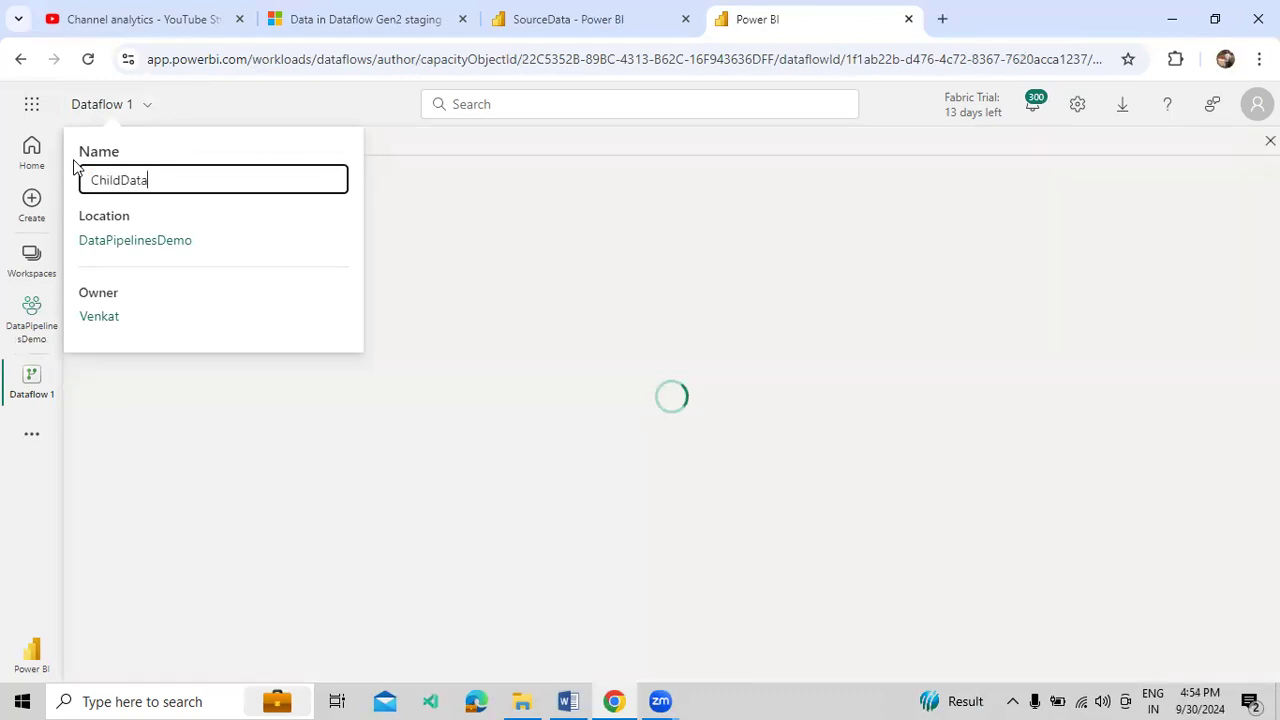
pyautogui.press('Return')
pyautogui.click(642, 396)
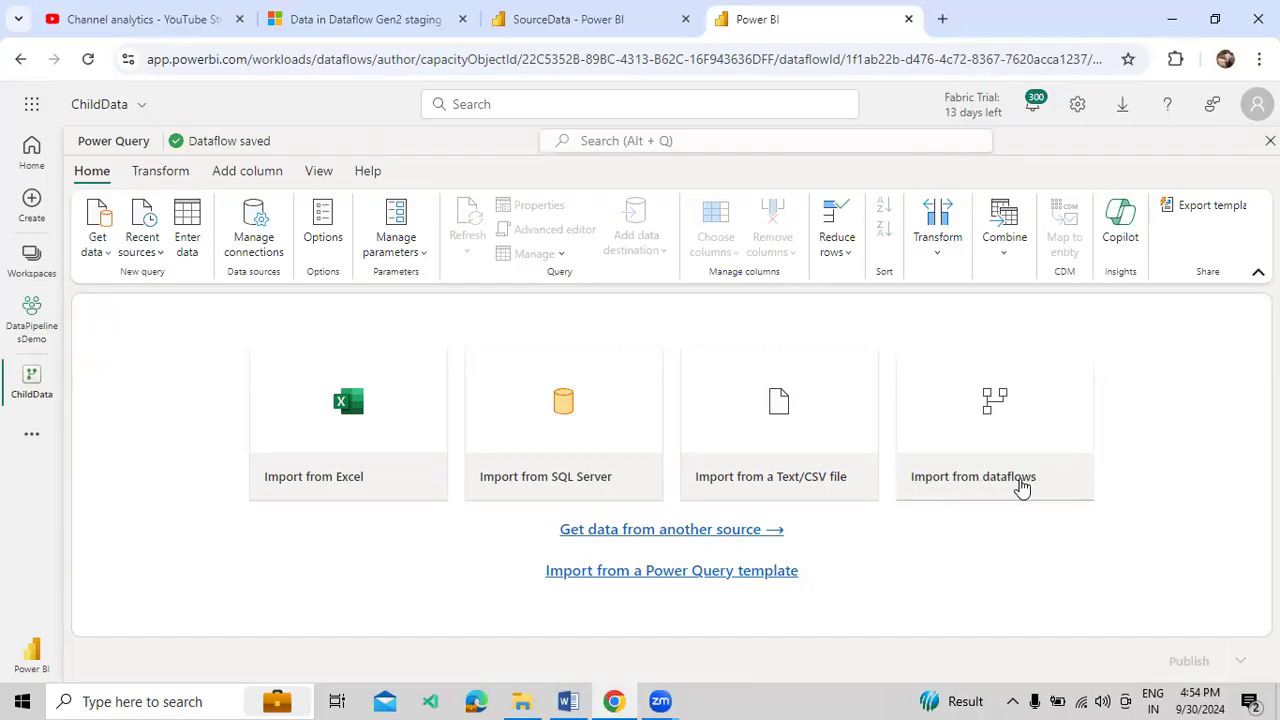
# Import from dataflows with the existing PowerPlatformDataflows connection and expand Workspaces down to the ParentData dataflow in DataPipelinesDemo.
pyautogui.click(984, 400)
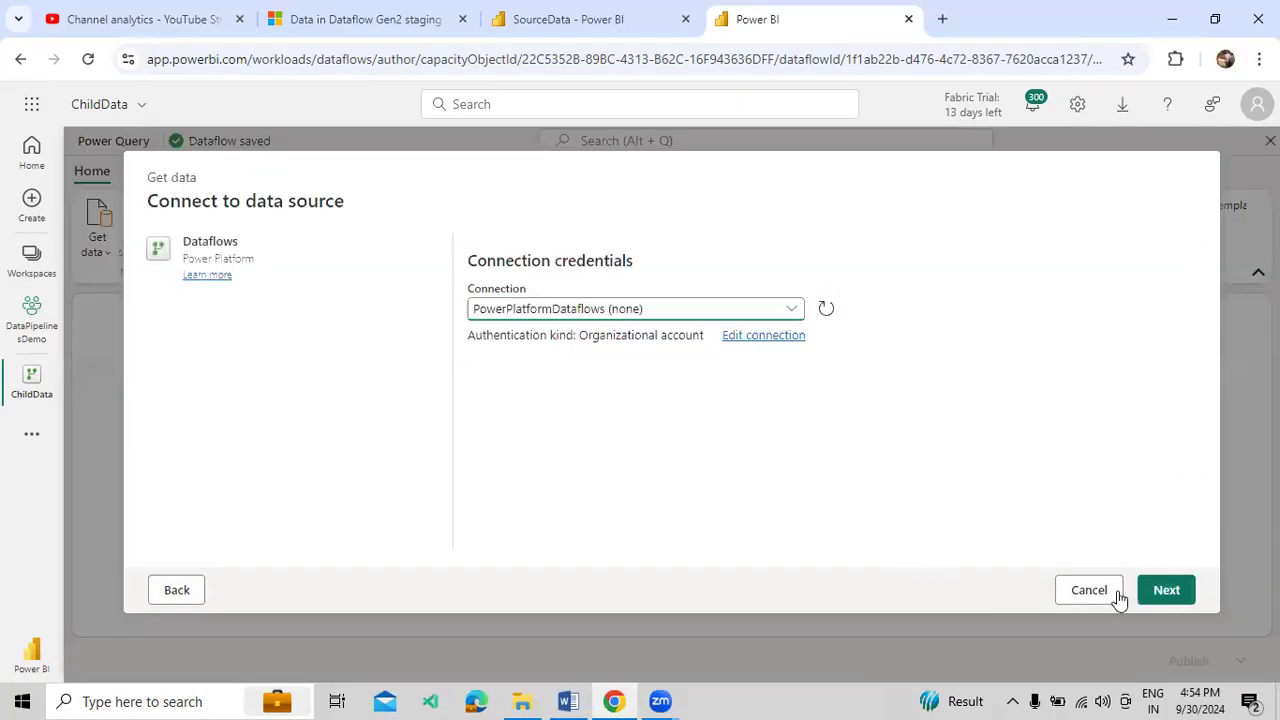
pyautogui.click(1165, 592)
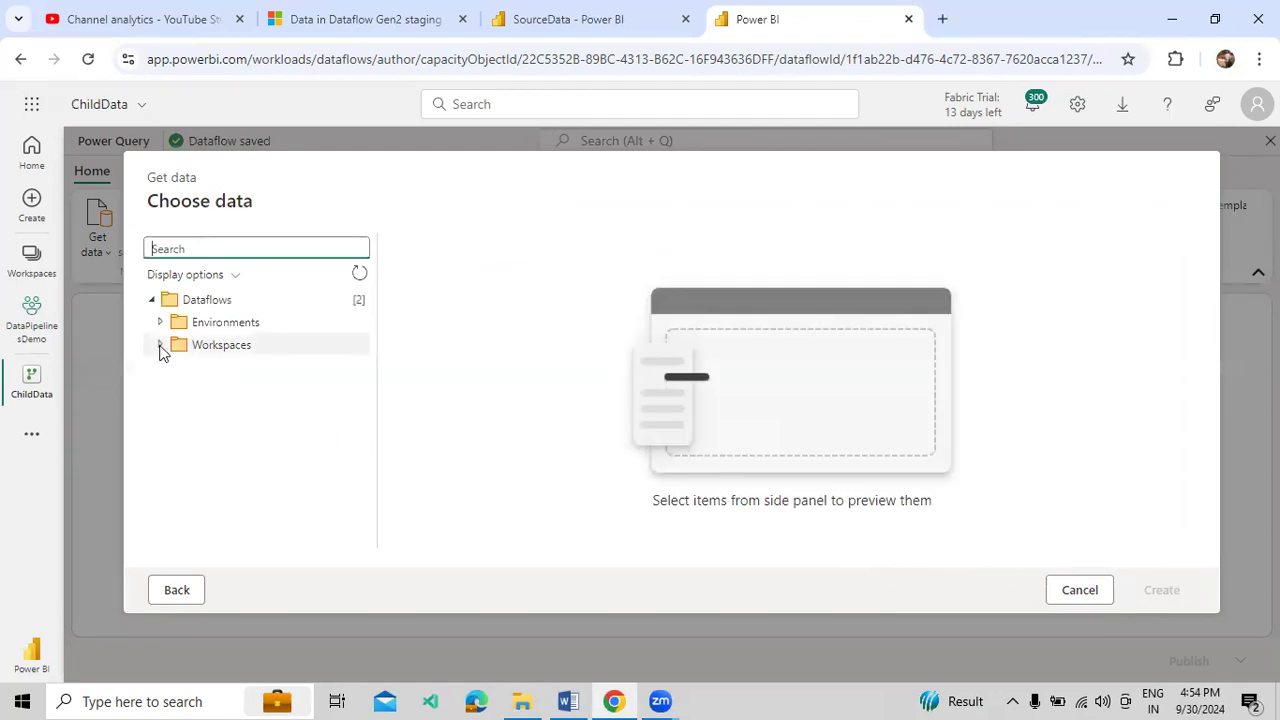
pyautogui.click(160, 344)
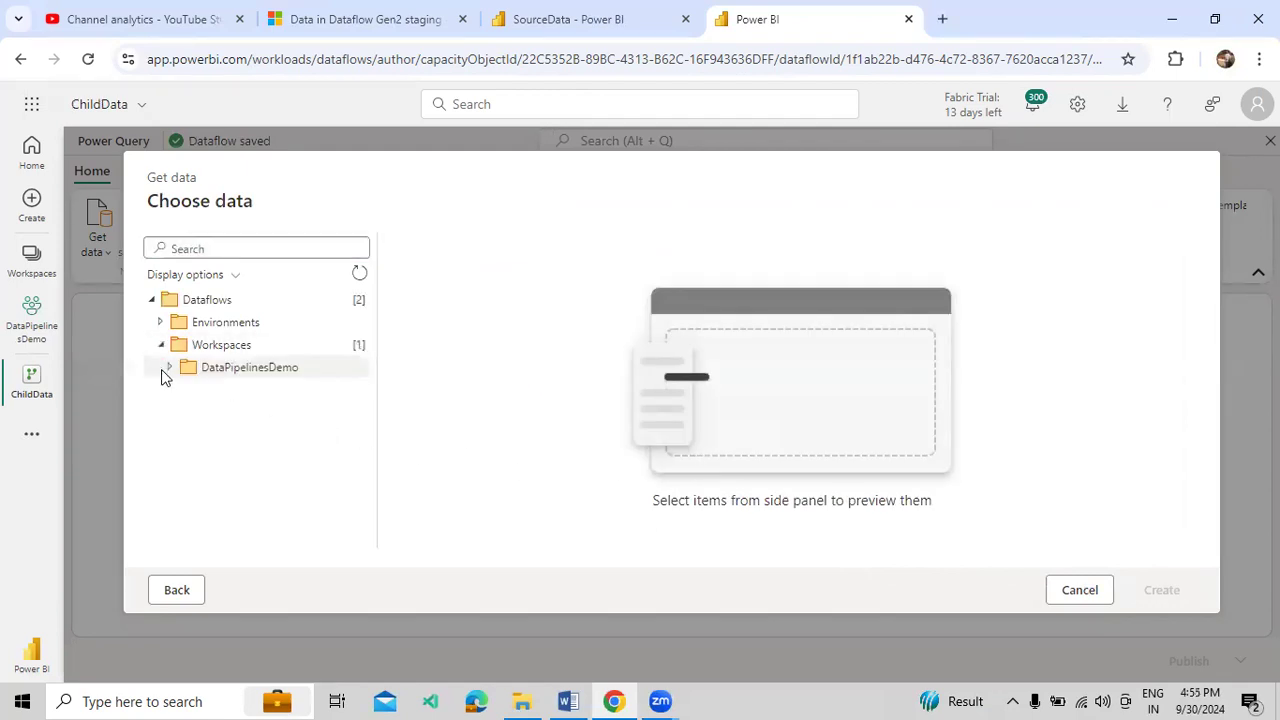
pyautogui.click(167, 374)
pyautogui.click(167, 368)
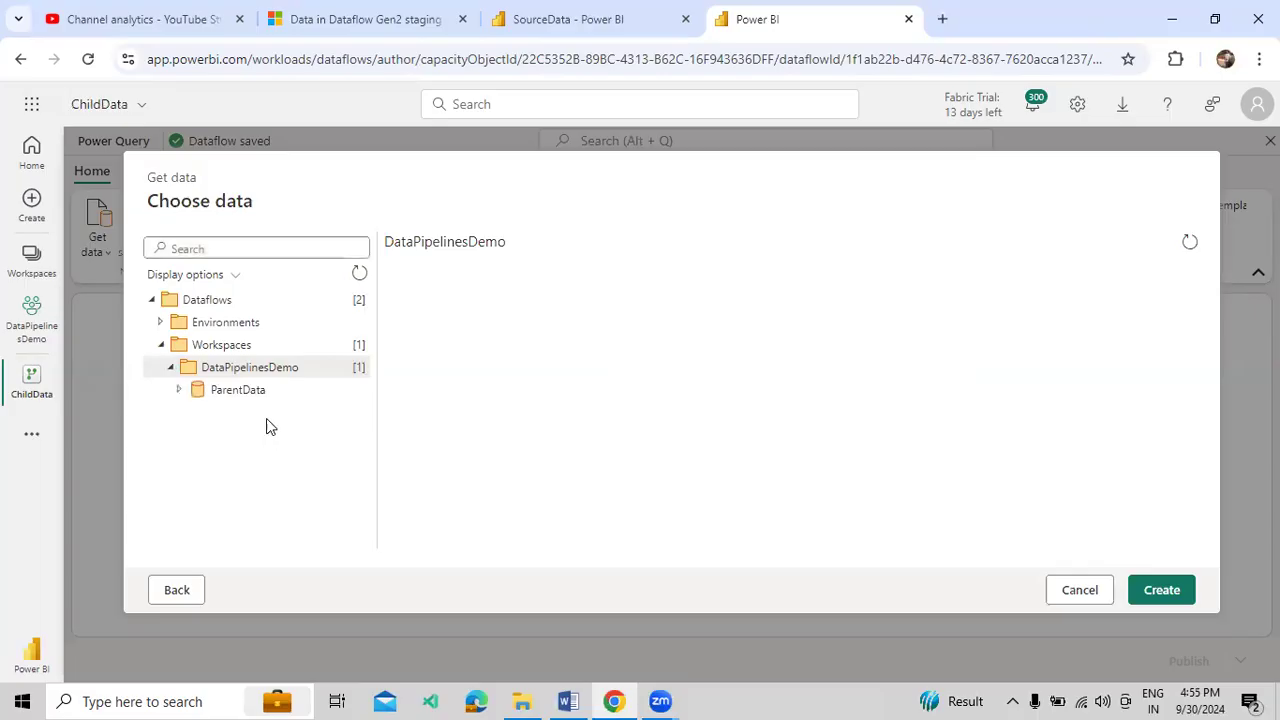
pyautogui.click(180, 392)
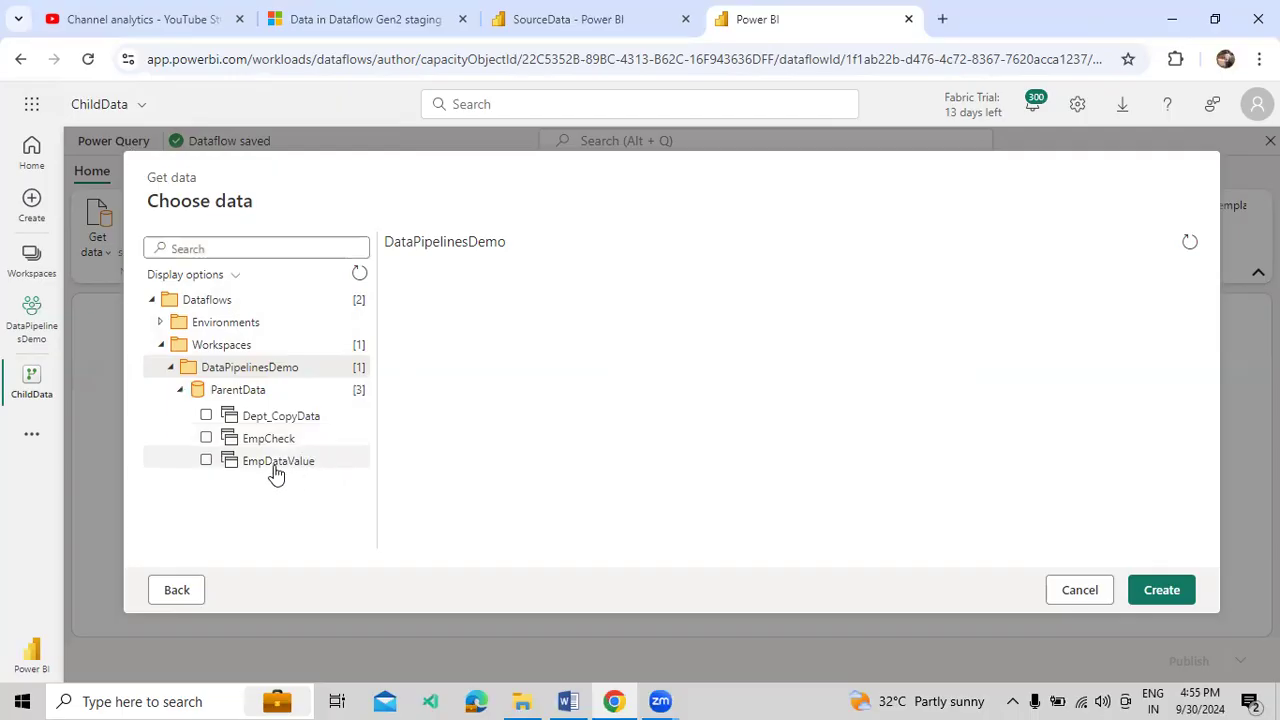
# Select the Dept_CopyData, EmpCheck and EmpDataValue tables of ParentData and create queries from them.
pyautogui.click(206, 418)
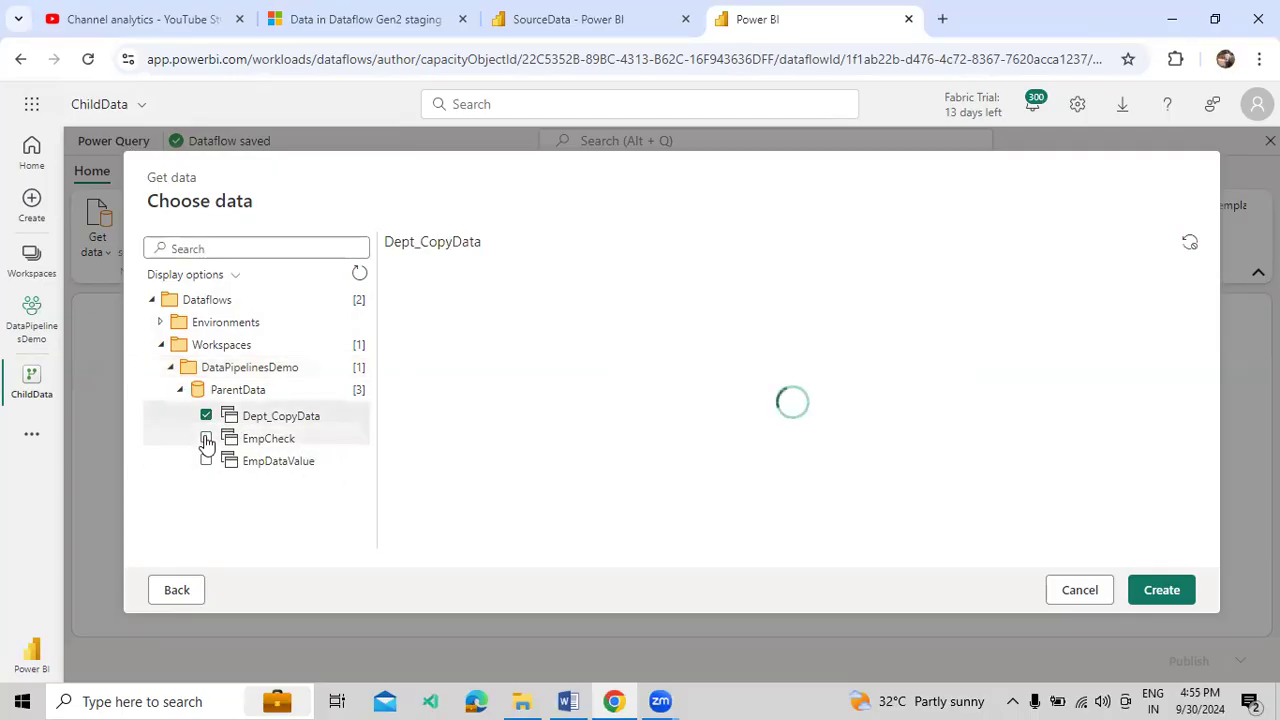
pyautogui.click(206, 438)
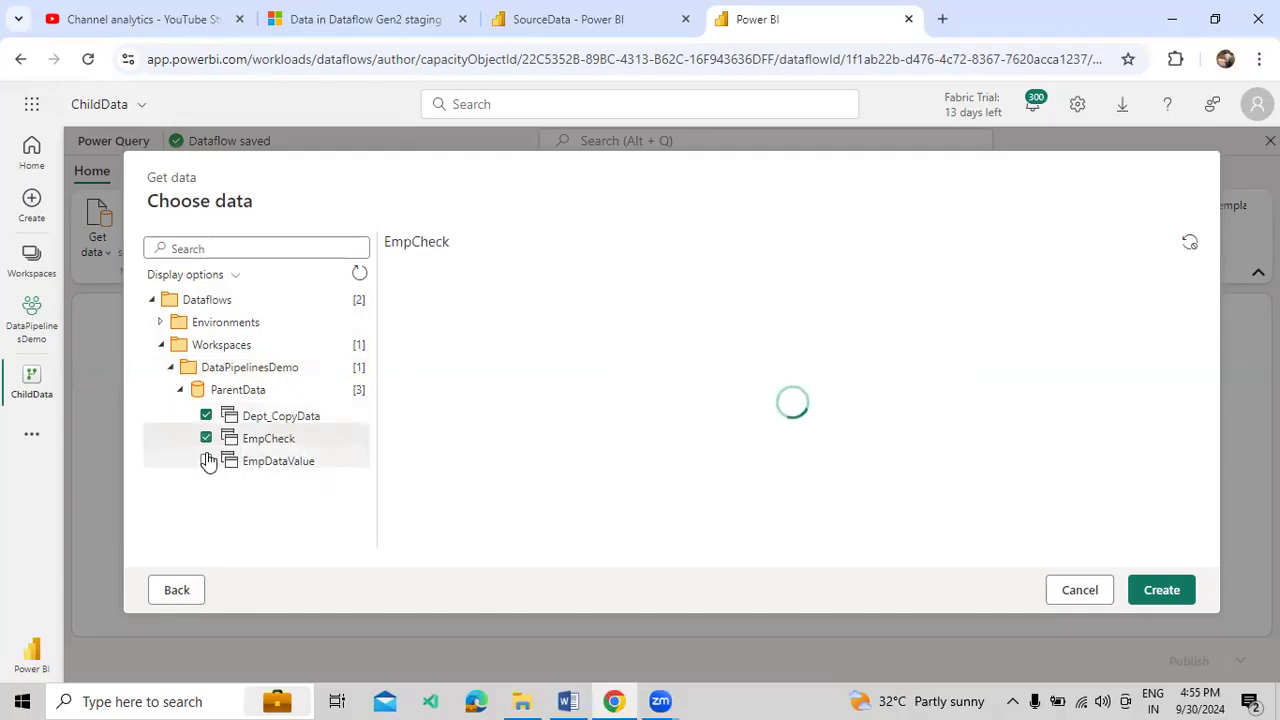
pyautogui.click(206, 460)
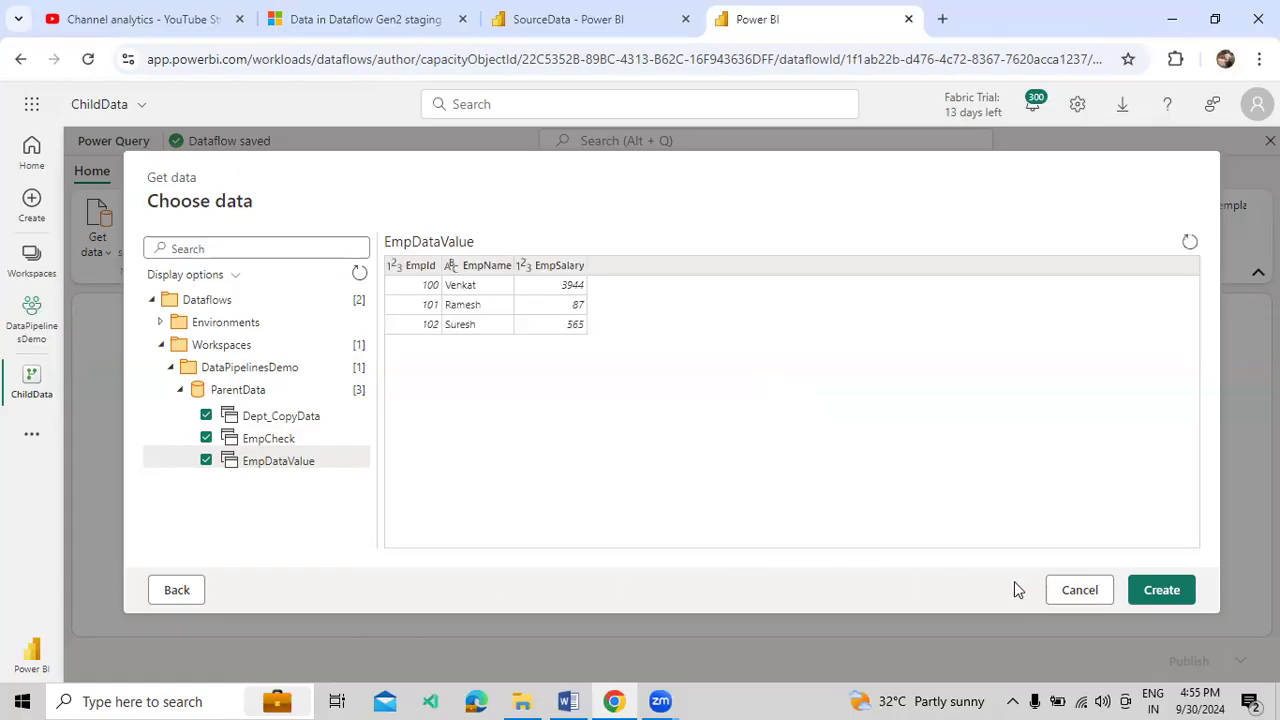
pyautogui.click(1136, 589)
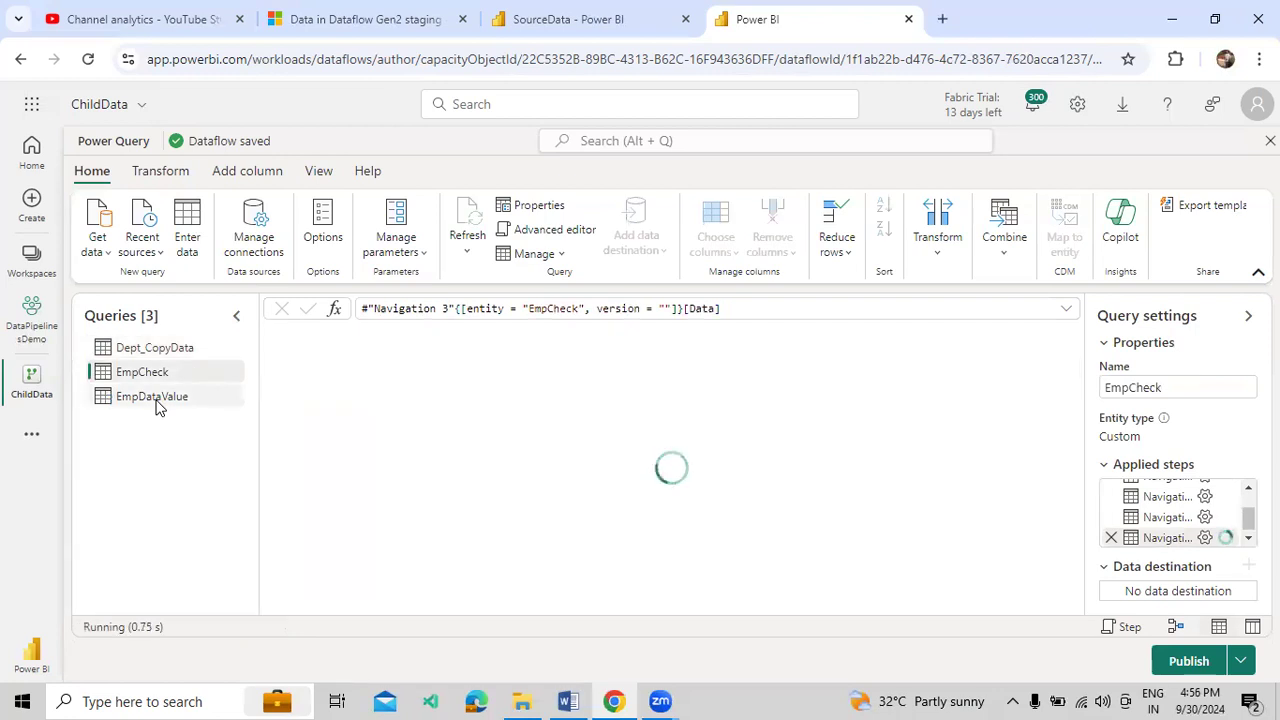
# View the EmpDataValue query's data and check whether staging is enabled for it.
pyautogui.click(155, 400)
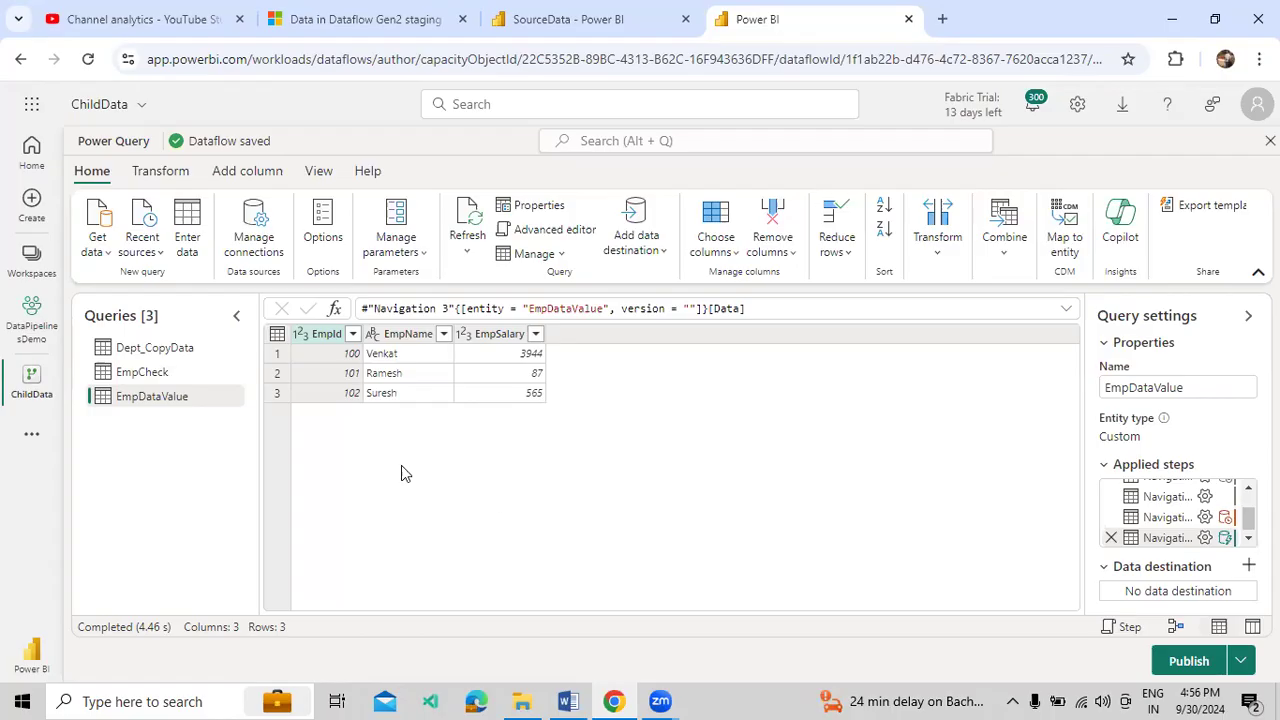
pyautogui.rightClick(186, 406)
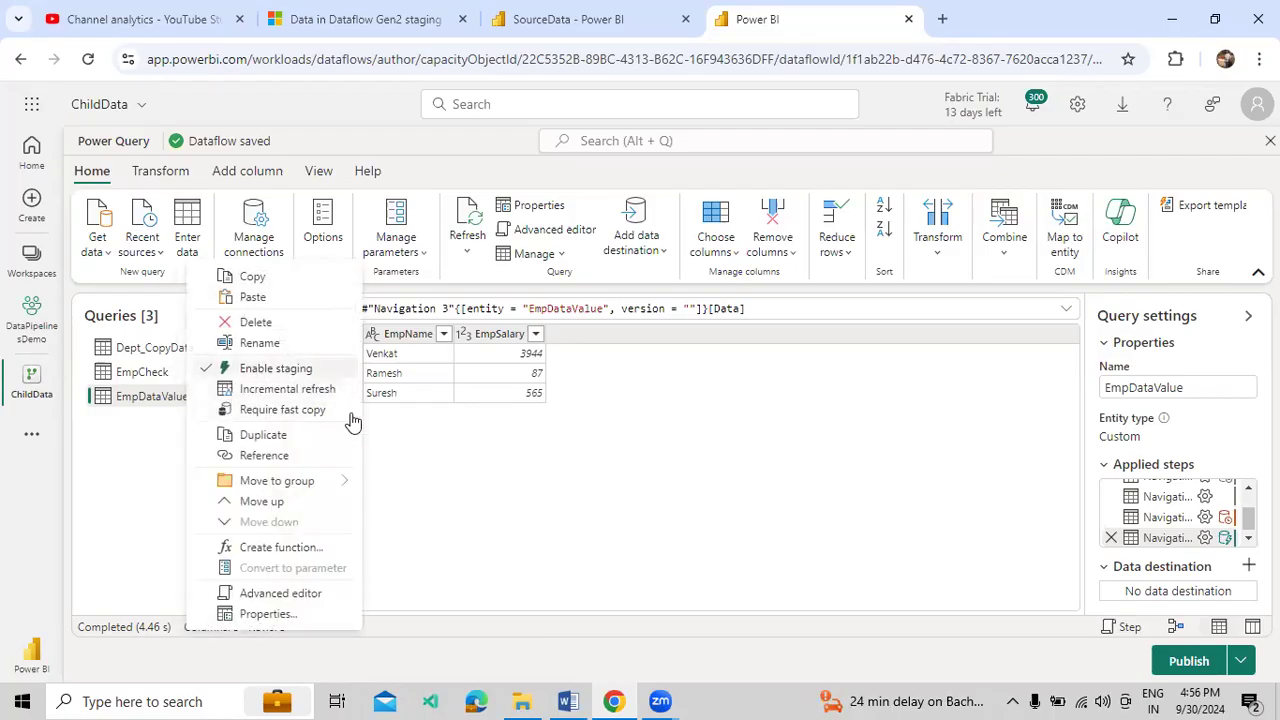
pyautogui.click(497, 499)
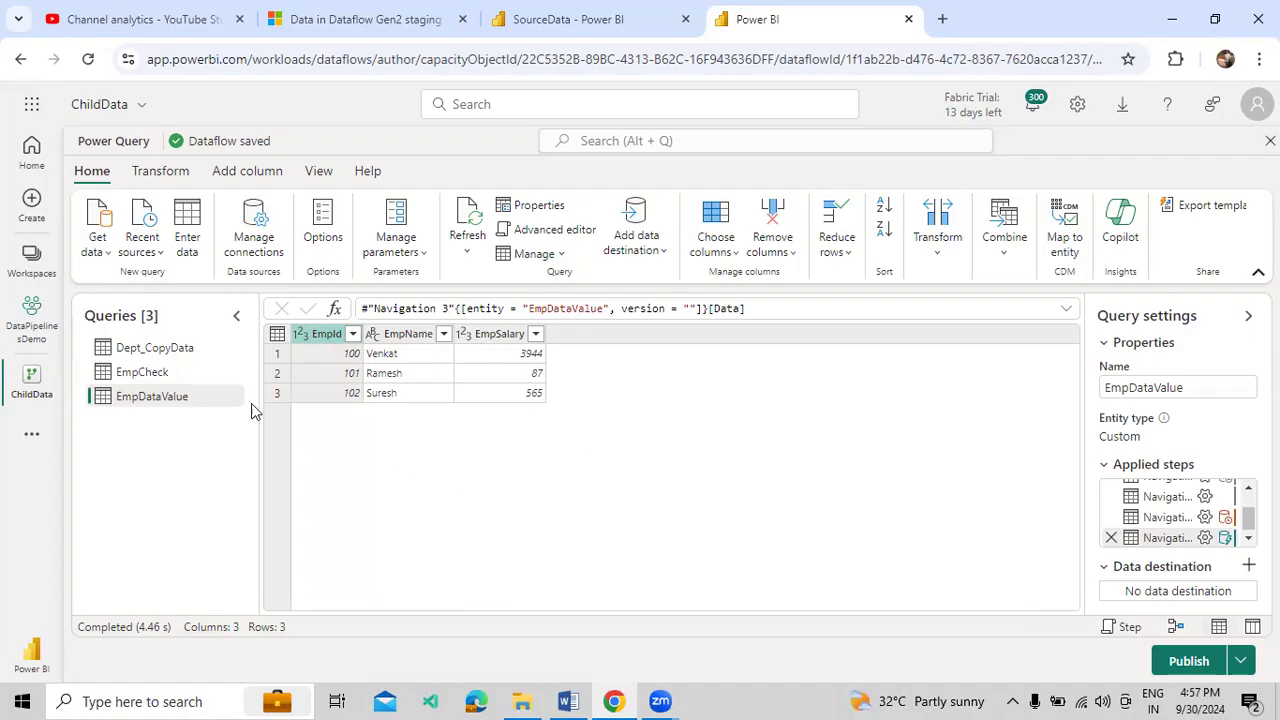
# In the EmpDataValue query, rename the EmpSalary column to EmpData and try to remove the EmpId column.
pyautogui.doubleClick(488, 336)
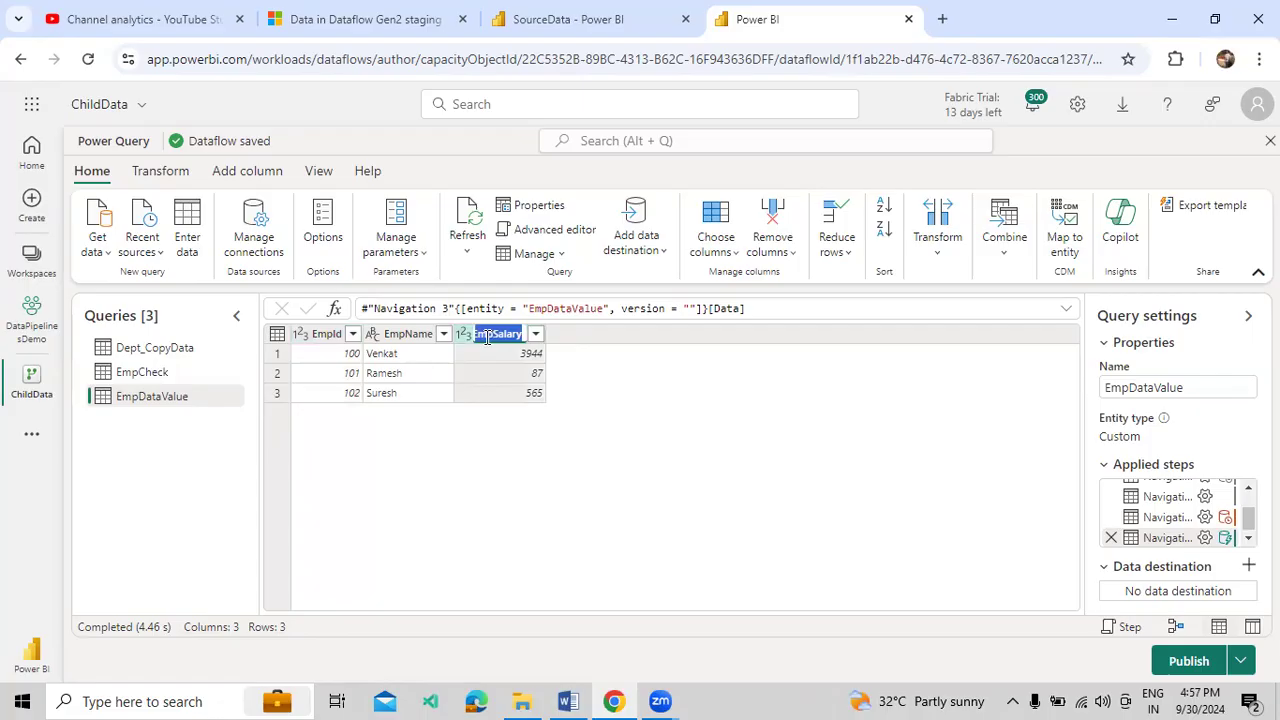
pyautogui.write('Emp')
pyautogui.write('Salary')
pyautogui.press('Return')
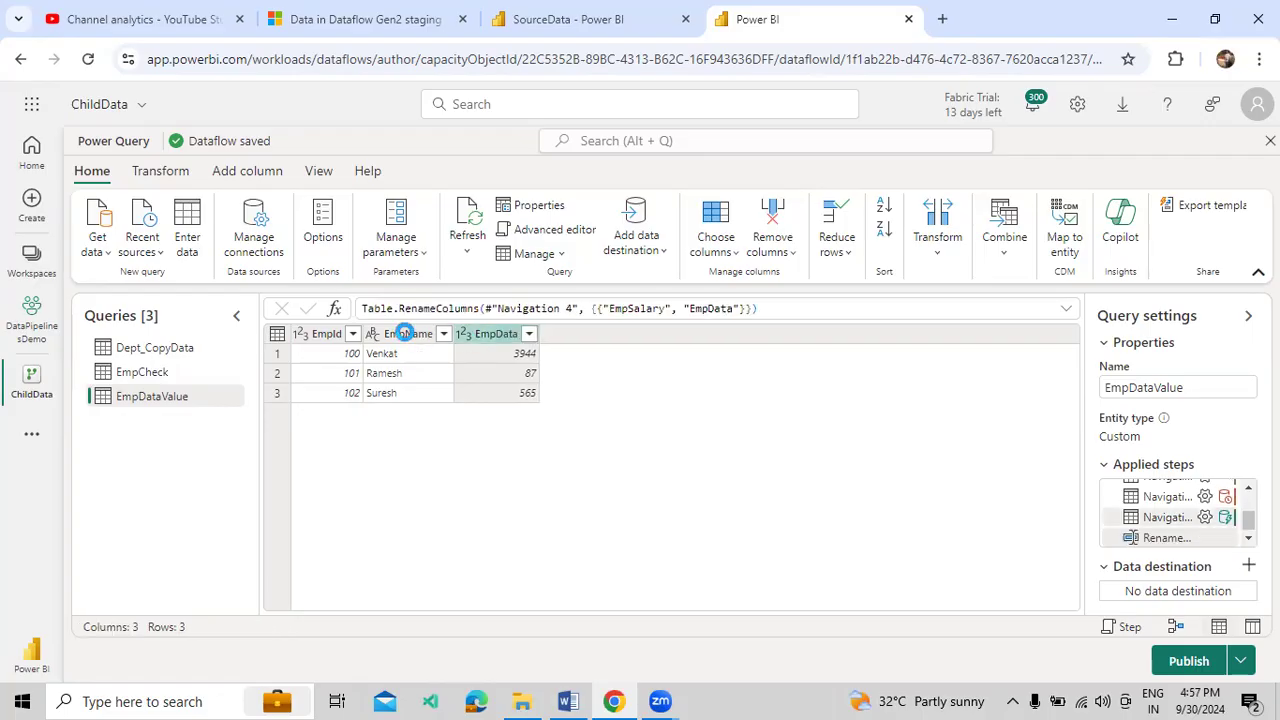
pyautogui.rightClick(312, 338)
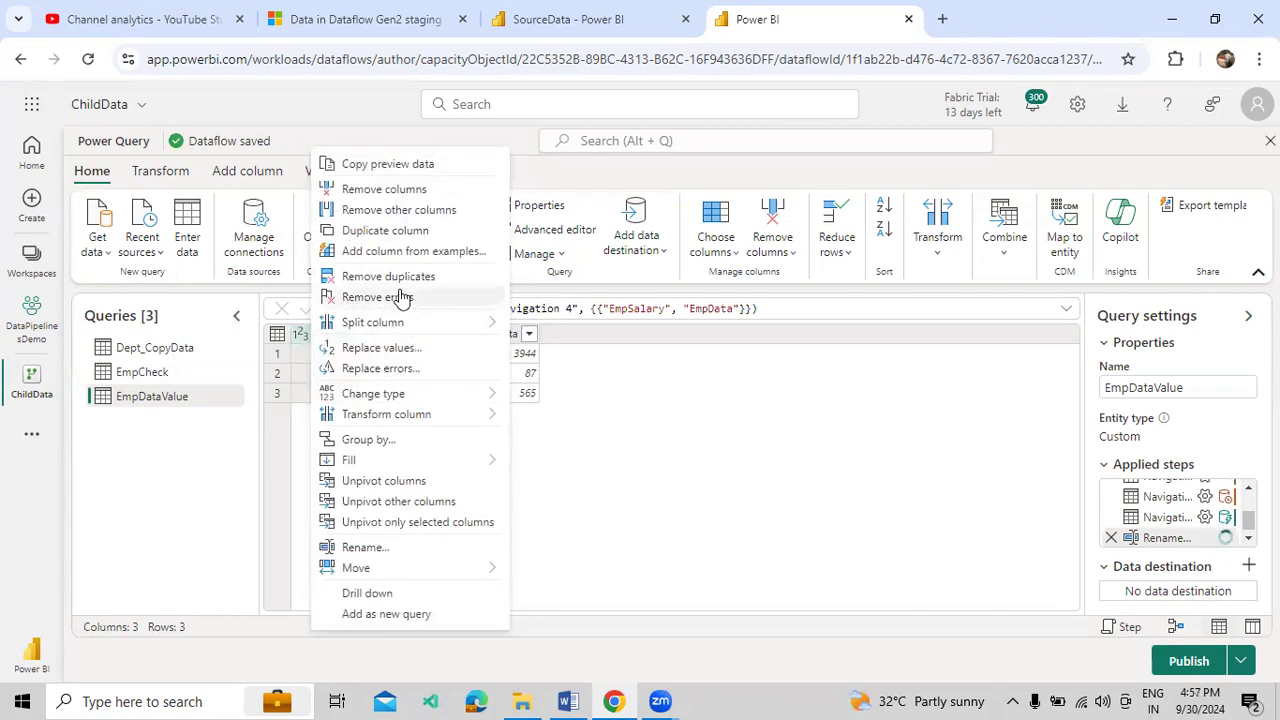
pyautogui.click(394, 192)
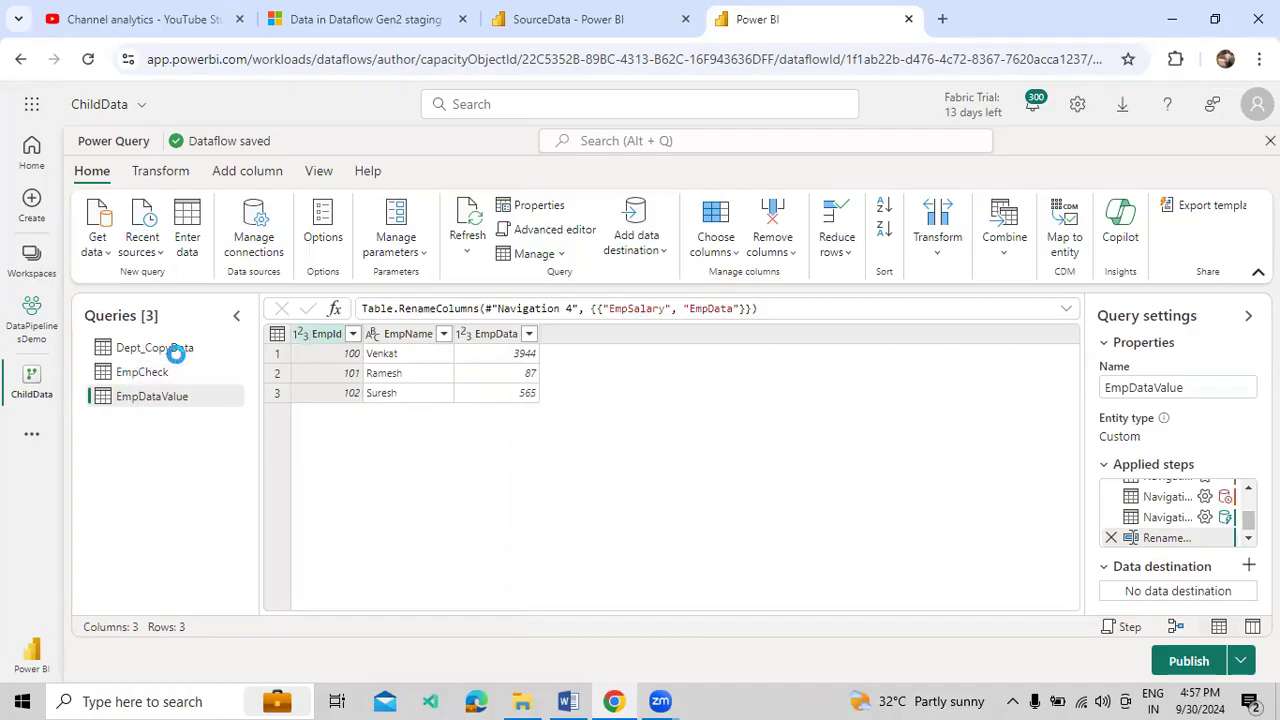
# Rename the Dept_CopyData query as DeptInformation.
pyautogui.click(213, 360)
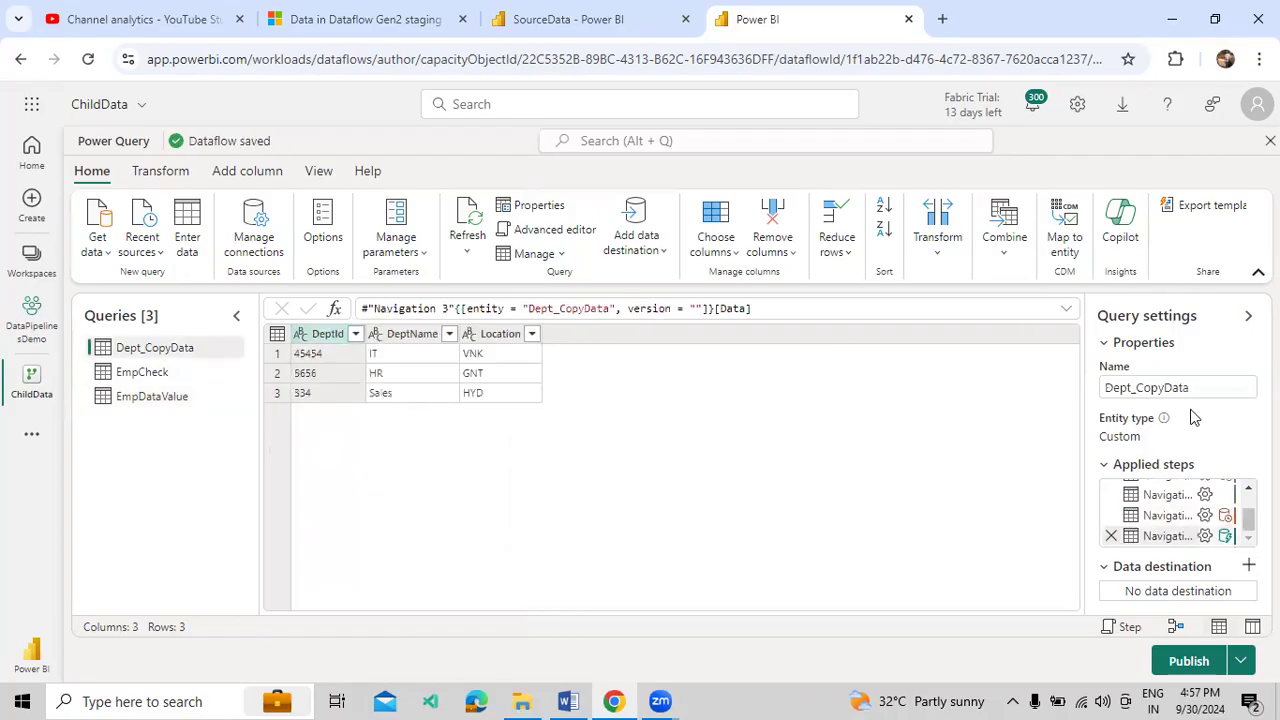
pyautogui.moveTo(1200, 387); pyautogui.dragTo(1063, 392)
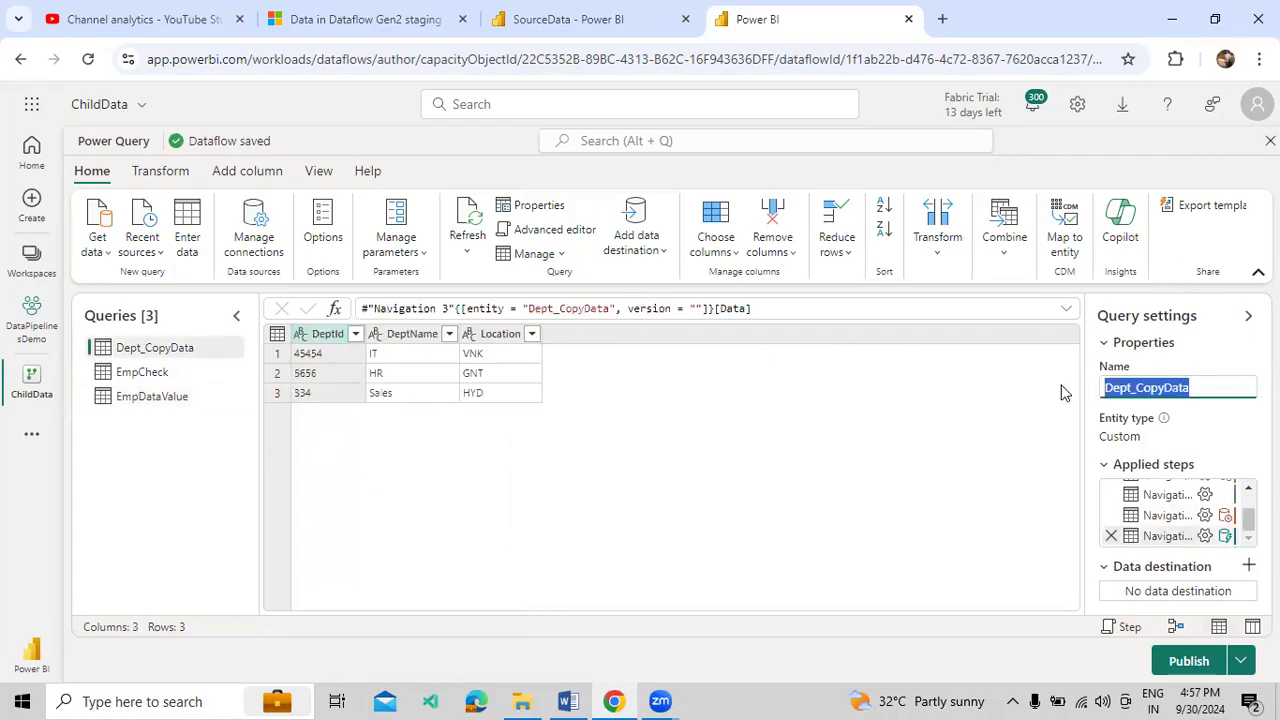
pyautogui.write('DeptIn')
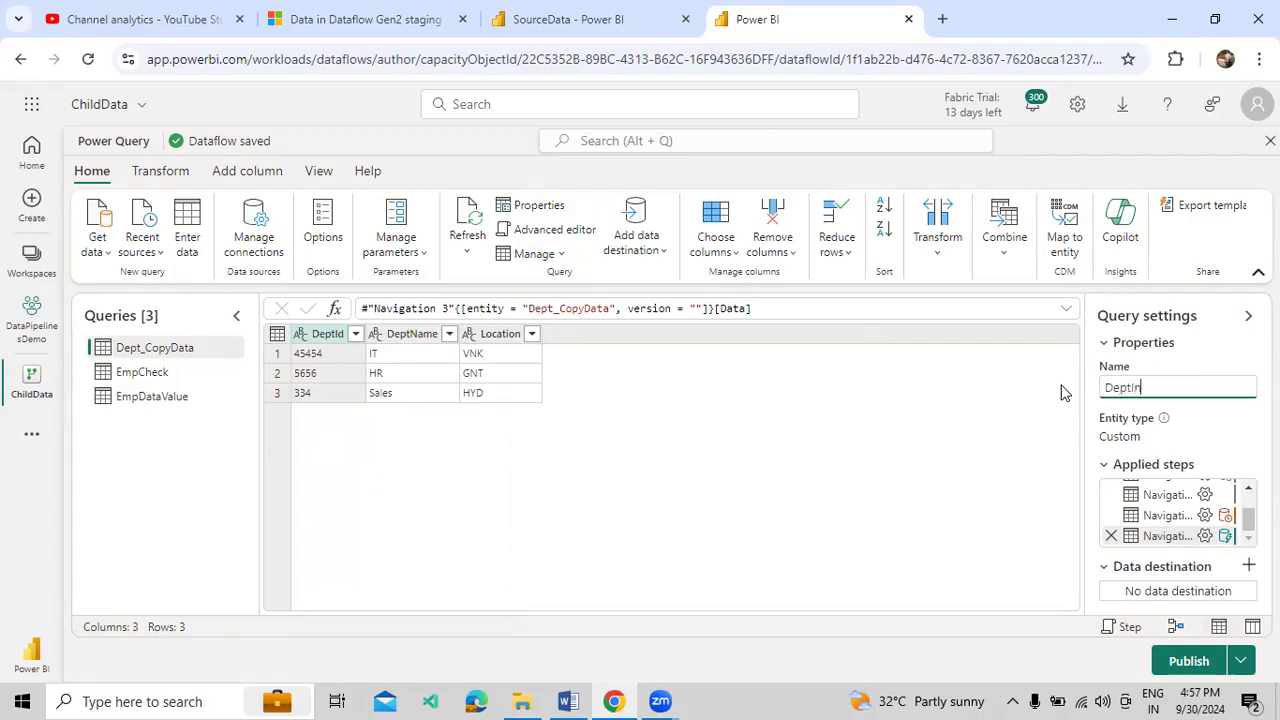
pyautogui.write('formation')
pyautogui.press('Return')
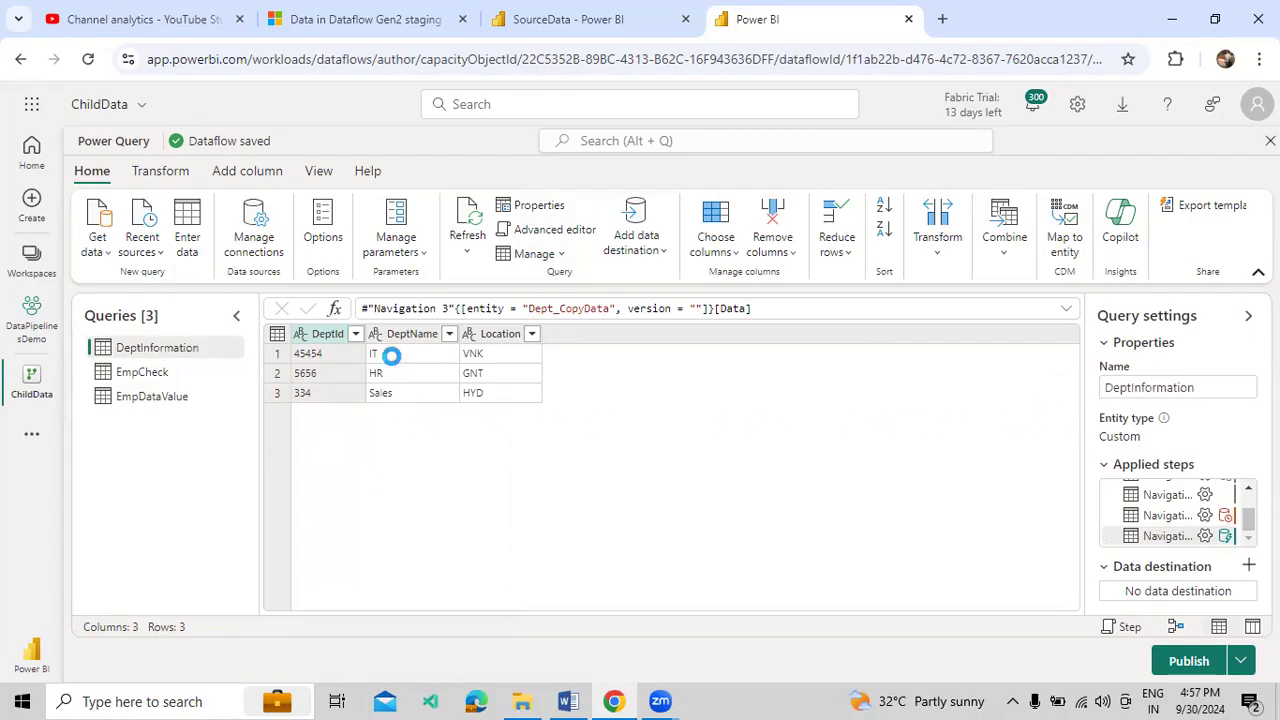
# View the EmpCheck query and export a template named DemoDataFlowGen2 with the description "This is just for demo purpose.".
pyautogui.click(161, 380)
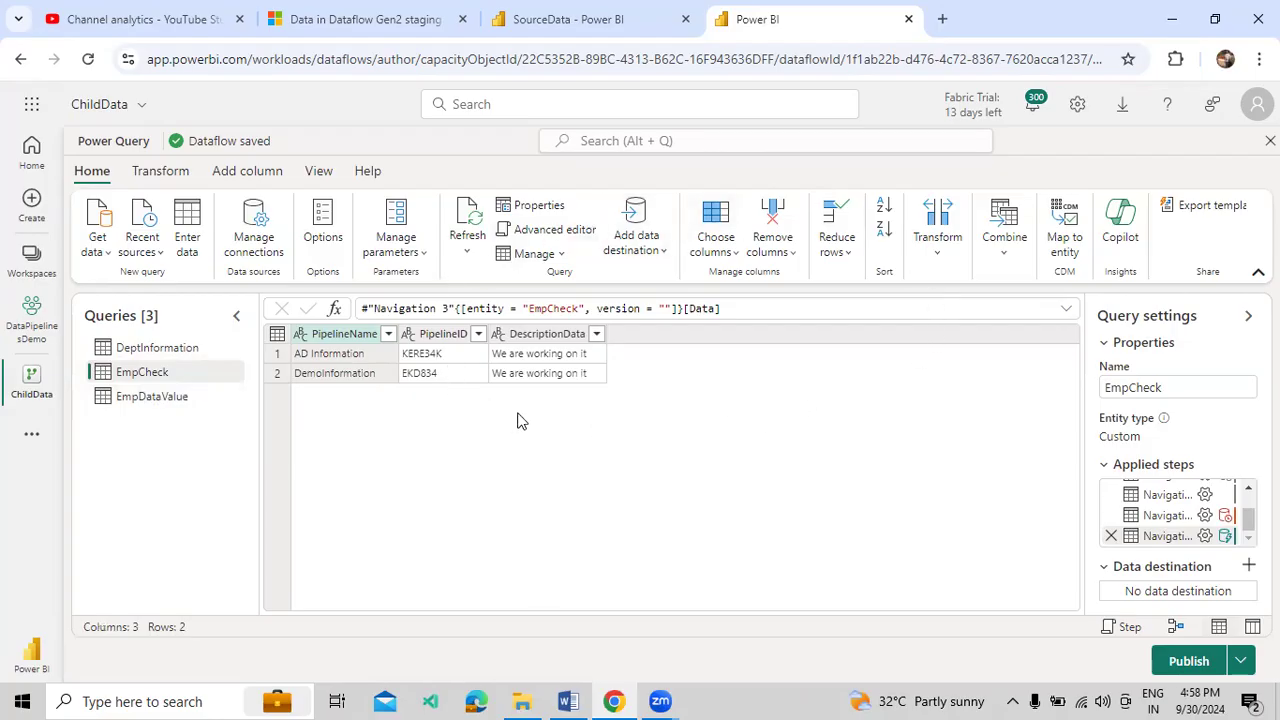
pyautogui.click(1212, 206)
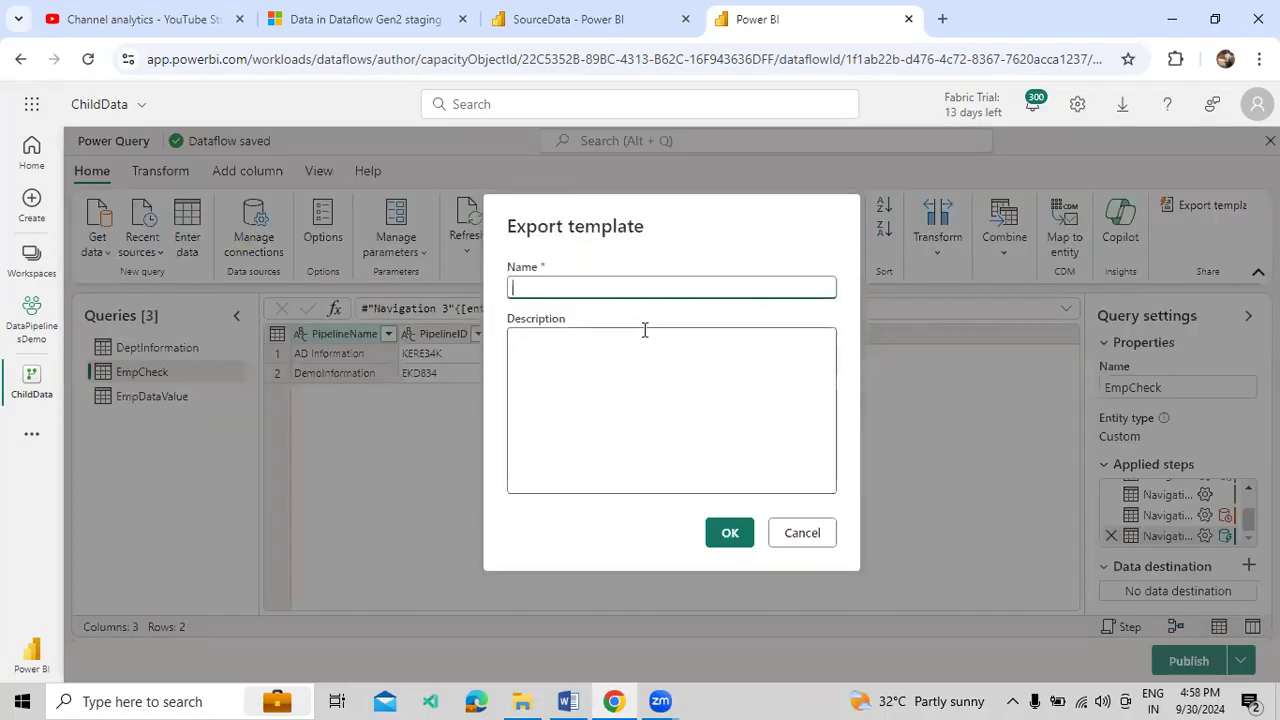
pyautogui.write('DemoDataFlowGen2')
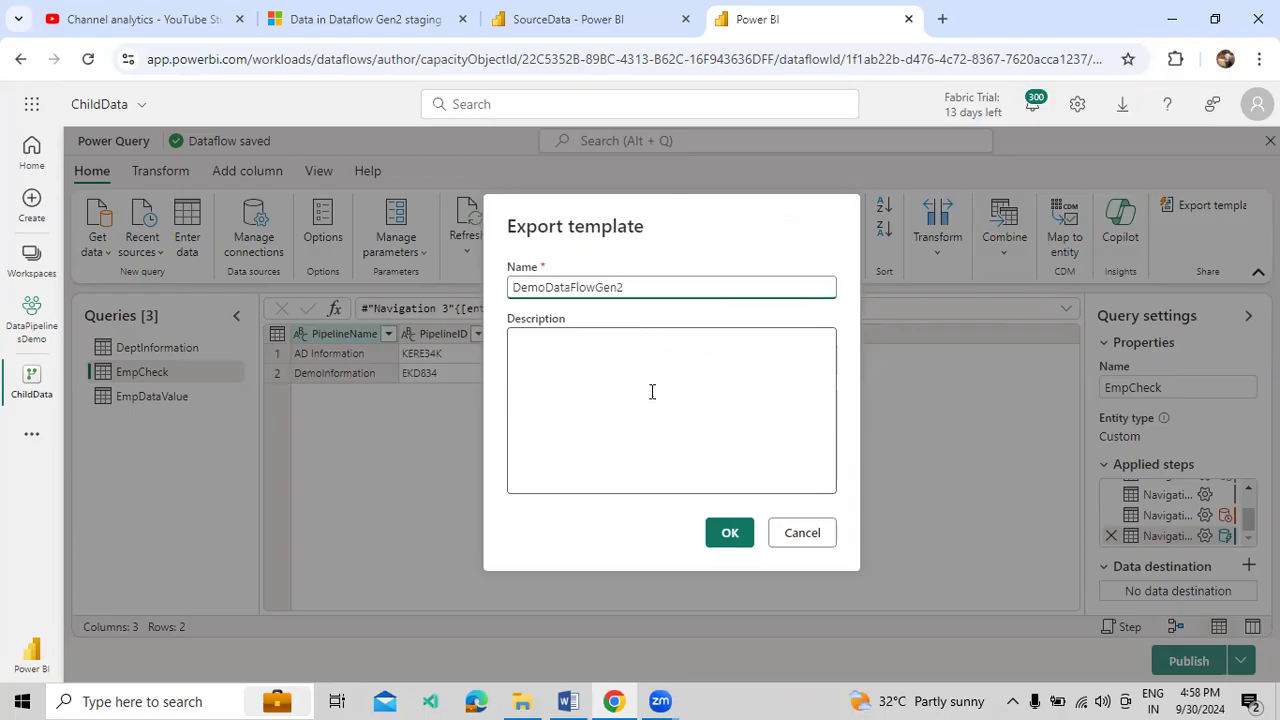
pyautogui.click(651, 391)
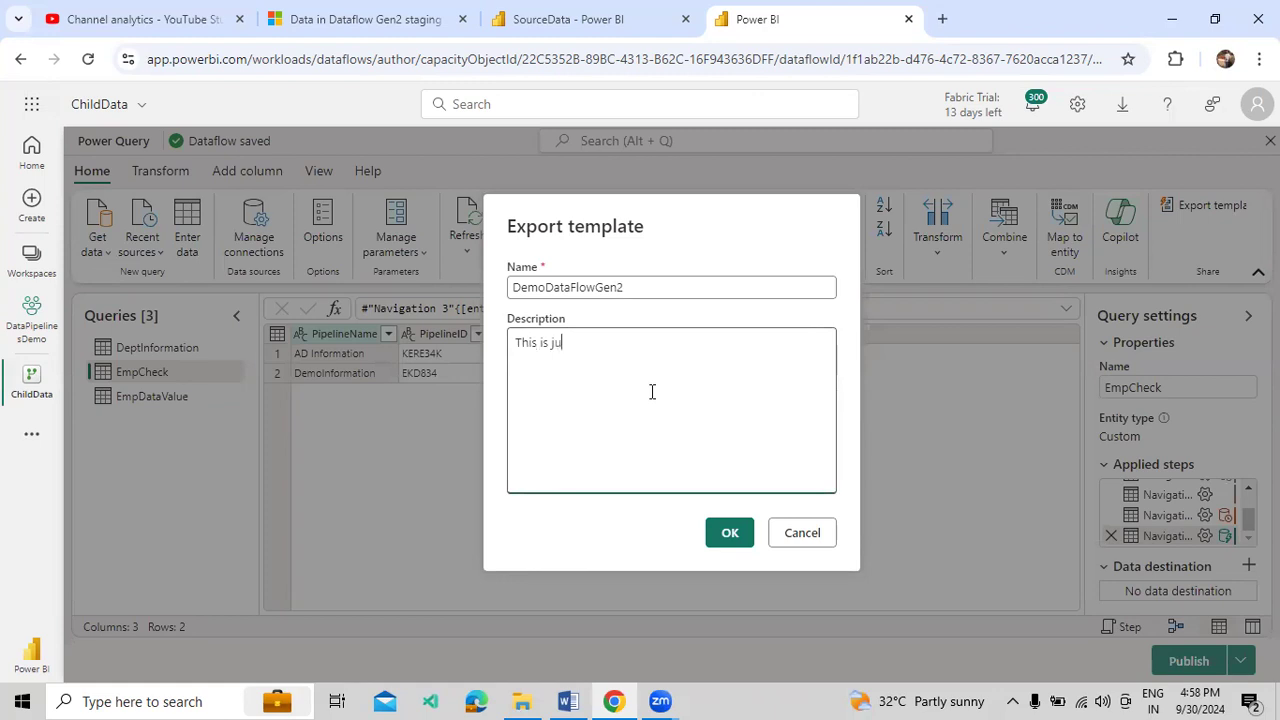
pyautogui.write('This is just for demo purpose.')
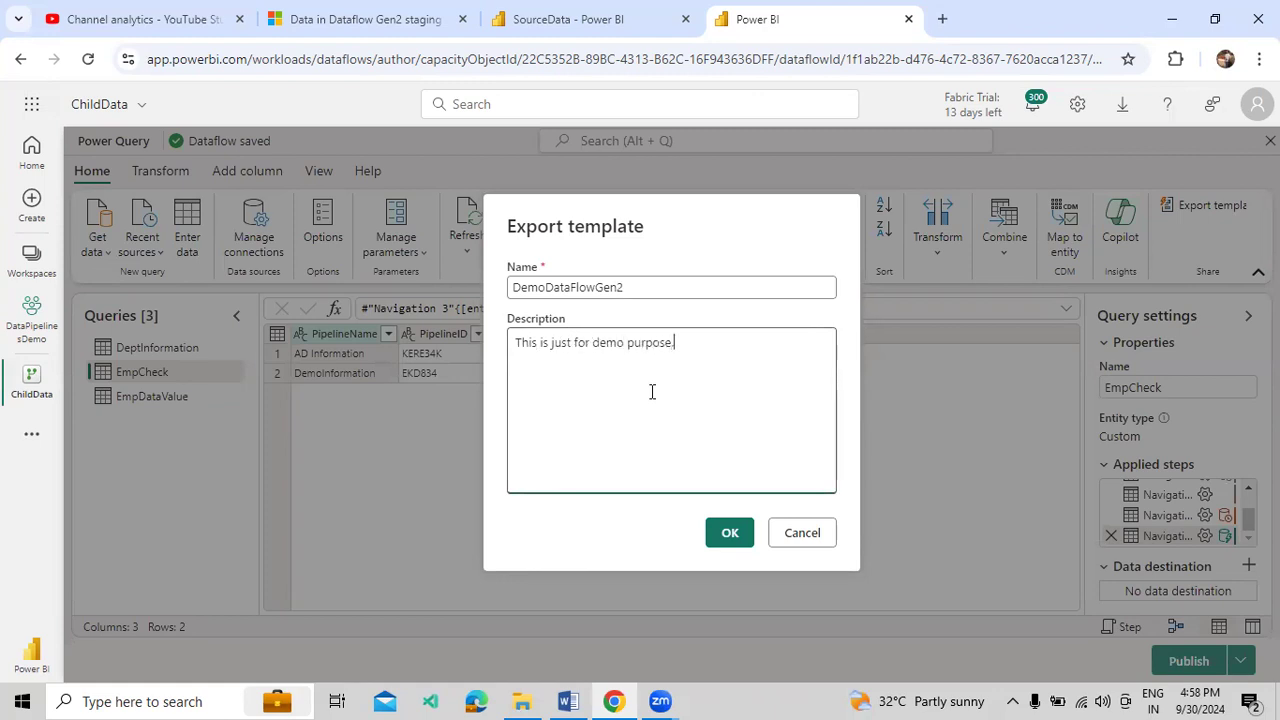
pyautogui.moveTo(634, 287); pyautogui.dragTo(517, 316)
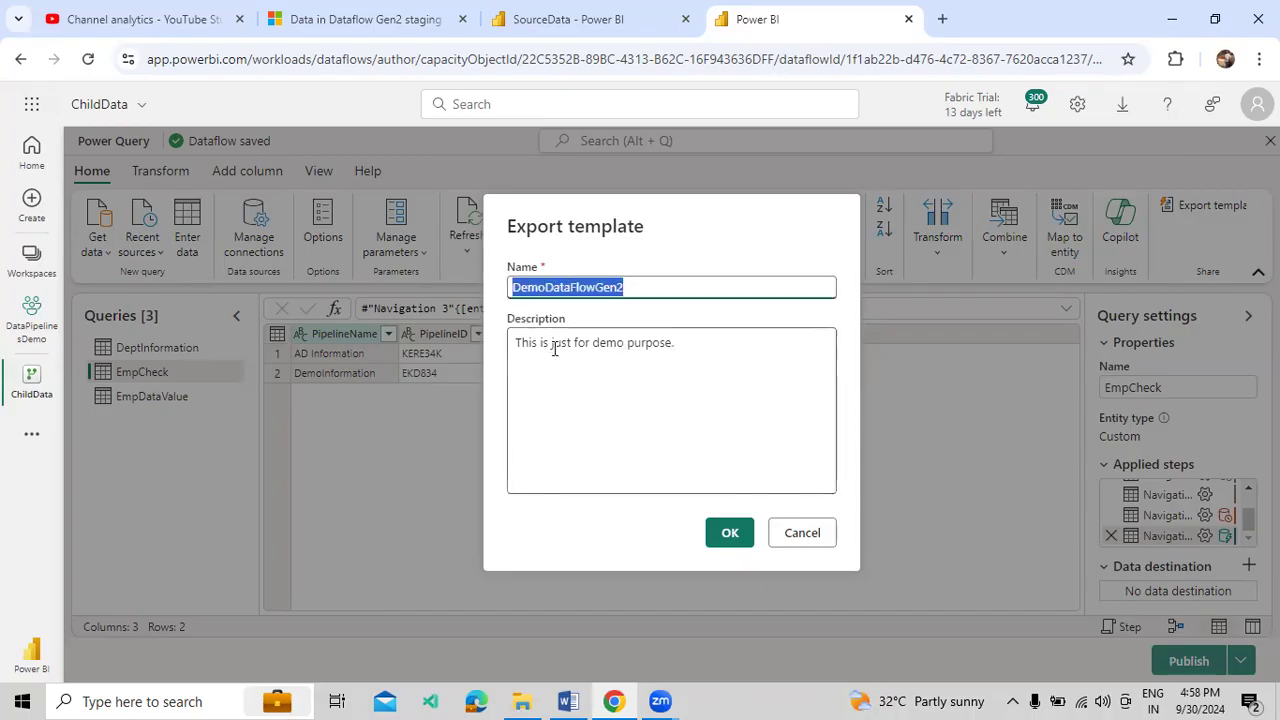
pyautogui.click(551, 344)
pyautogui.click(729, 540)
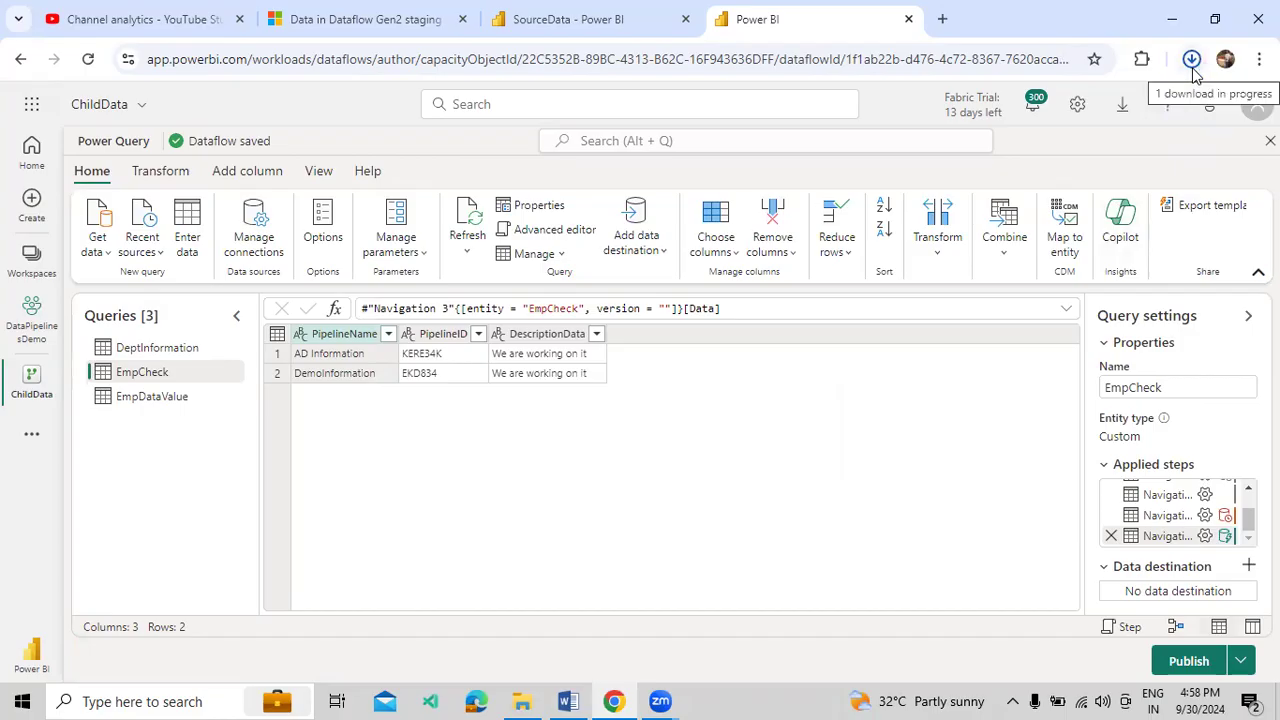
# Check the exported DemoDataFlowGen2.pqt file in the Downloads folder in File Explorer, then return to the browser.
pyautogui.click(522, 701)
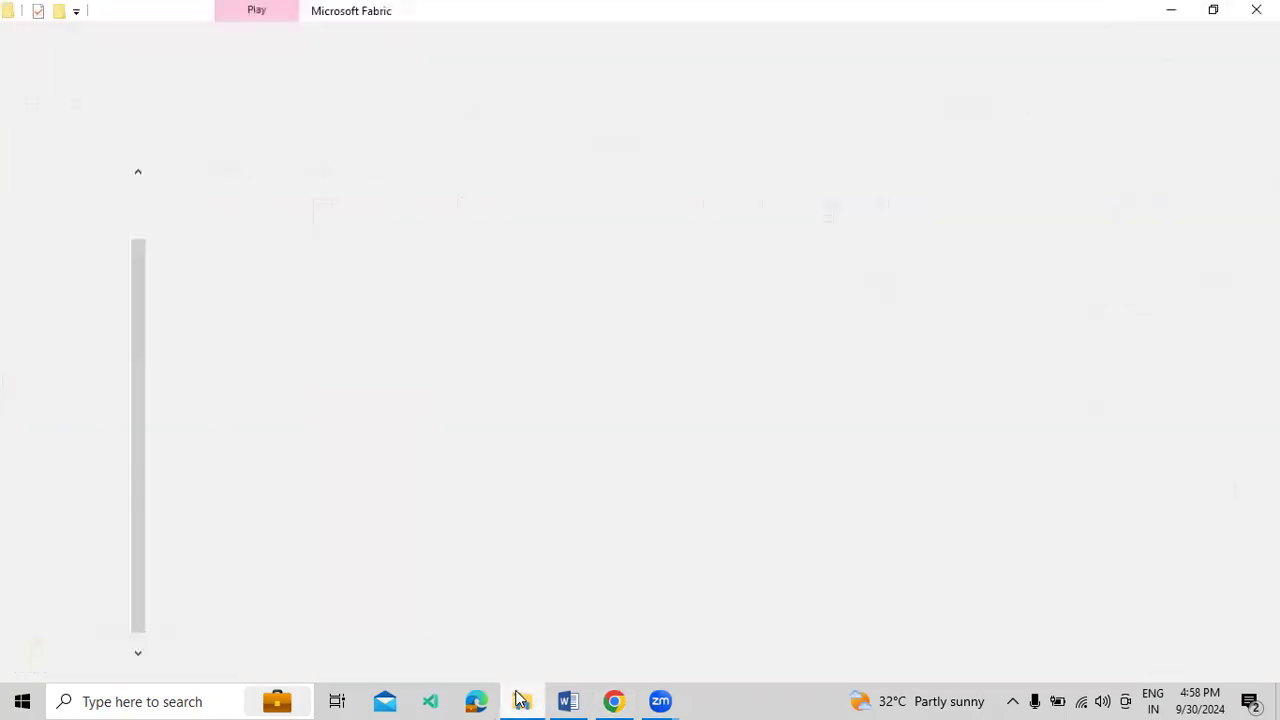
pyautogui.scroll(2, 80, 250)
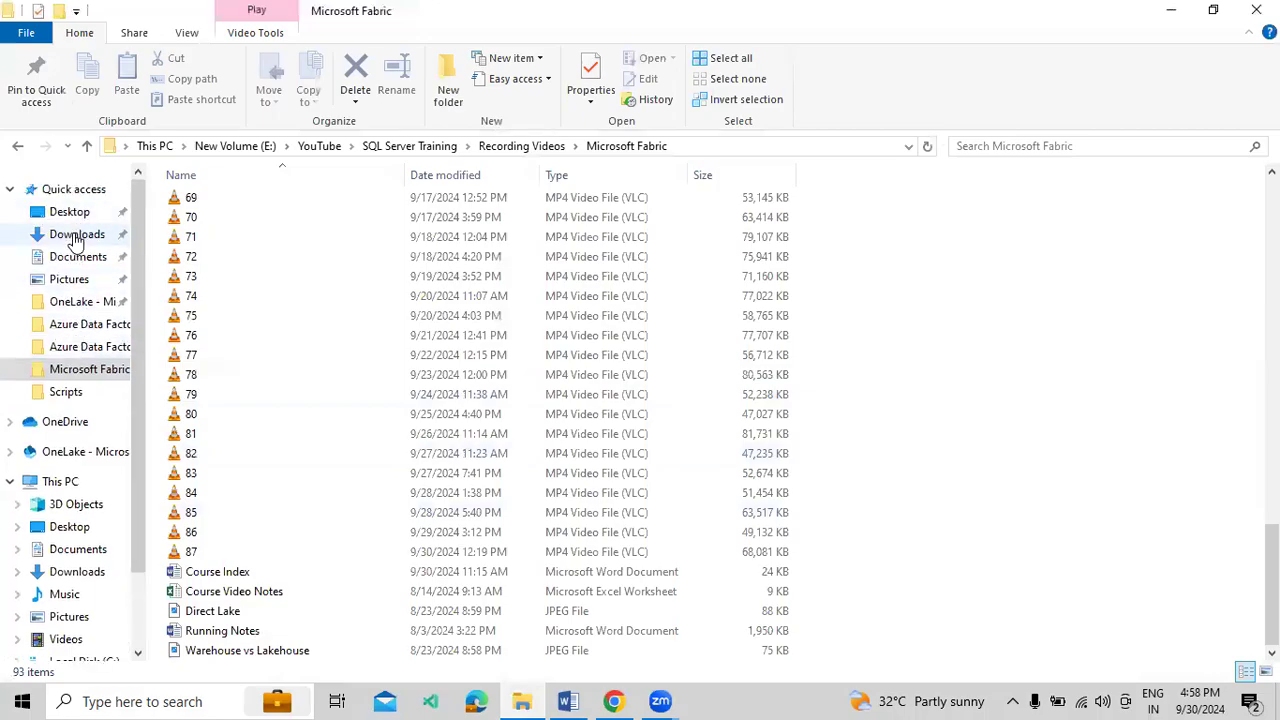
pyautogui.click(75, 235)
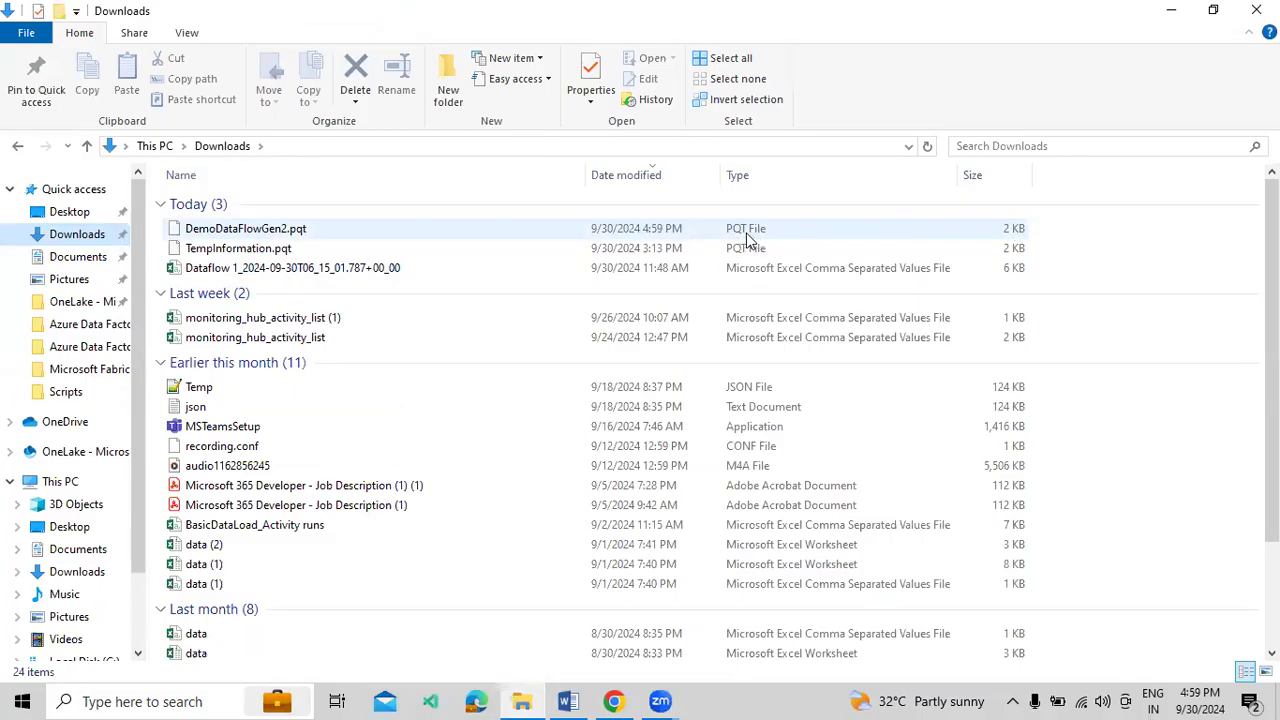
pyautogui.click(1173, 12)
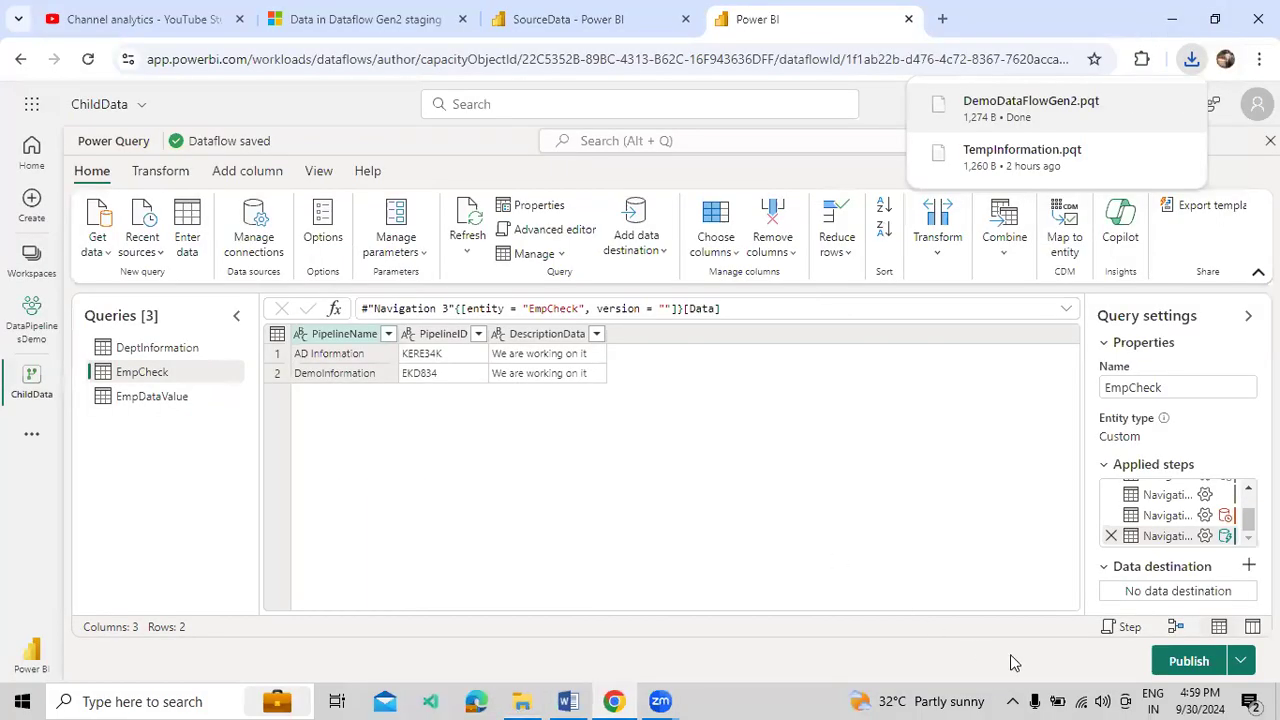
# Publish the ChildData dataflow and create a new Dataflow Gen2 in the DataPipelinesDemo workspace.
pyautogui.click(1192, 664)
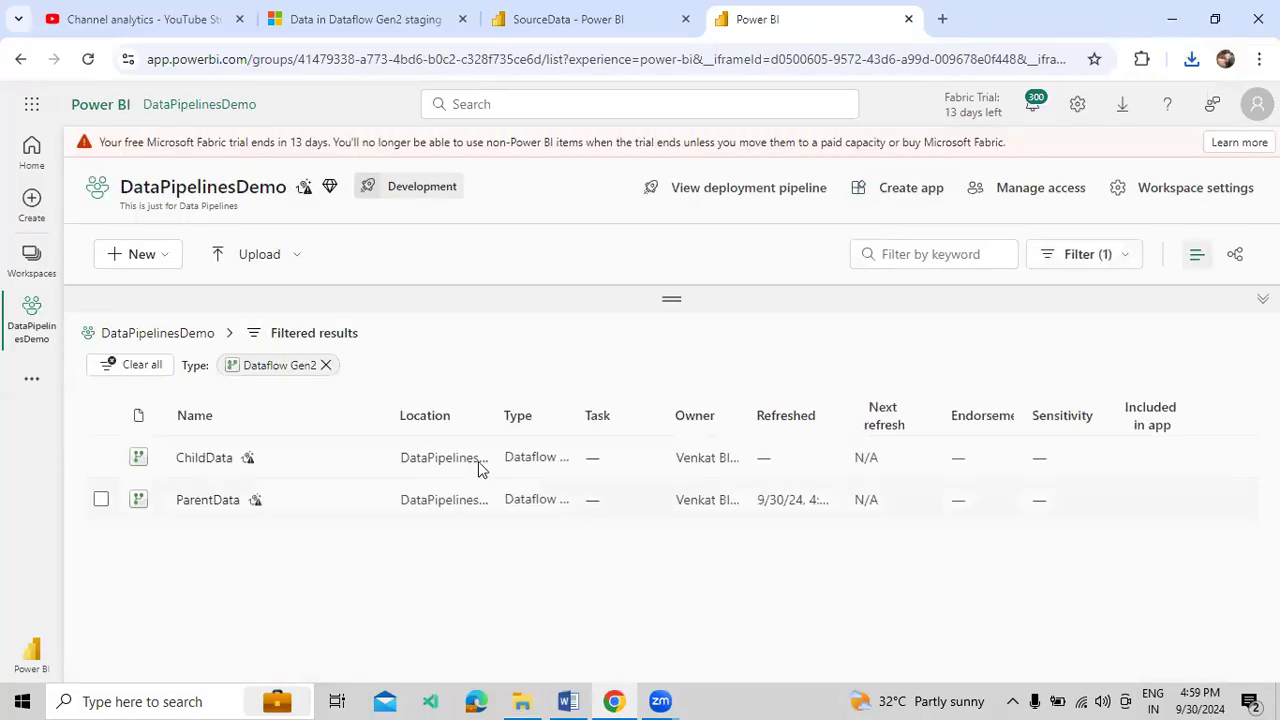
pyautogui.click(168, 258)
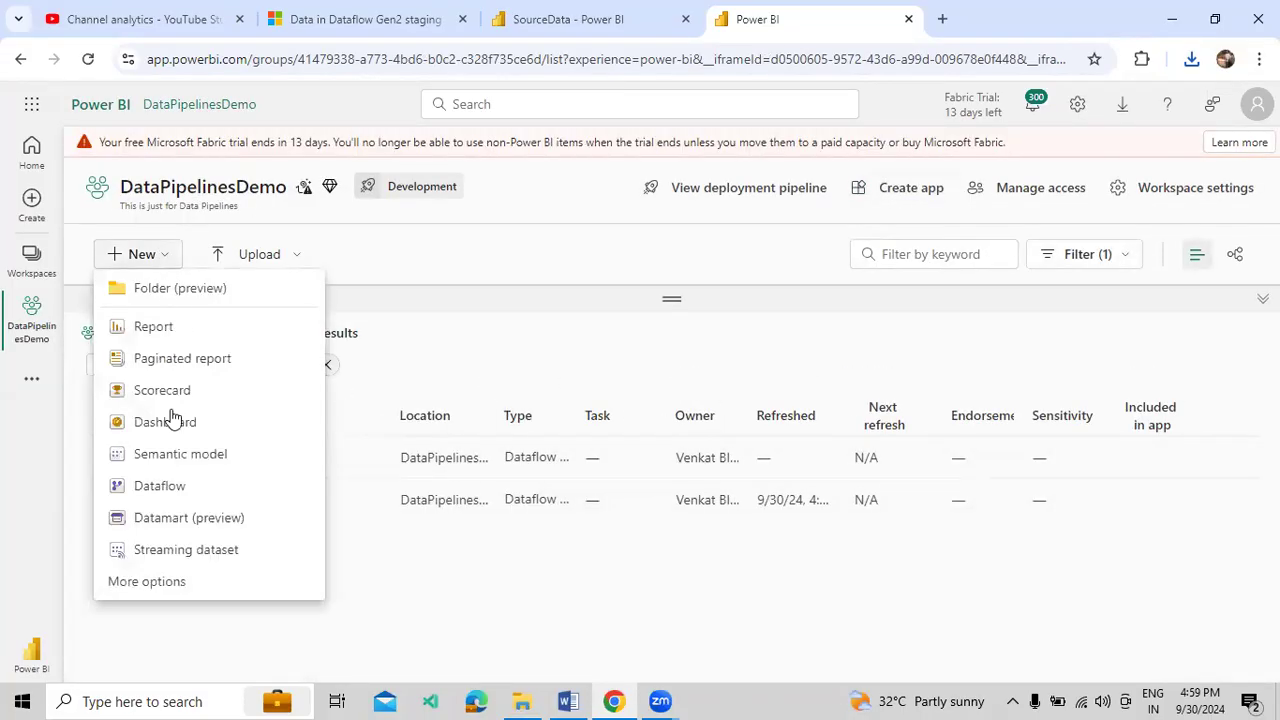
pyautogui.click(141, 583)
pyautogui.scroll(-3, 656, 531)
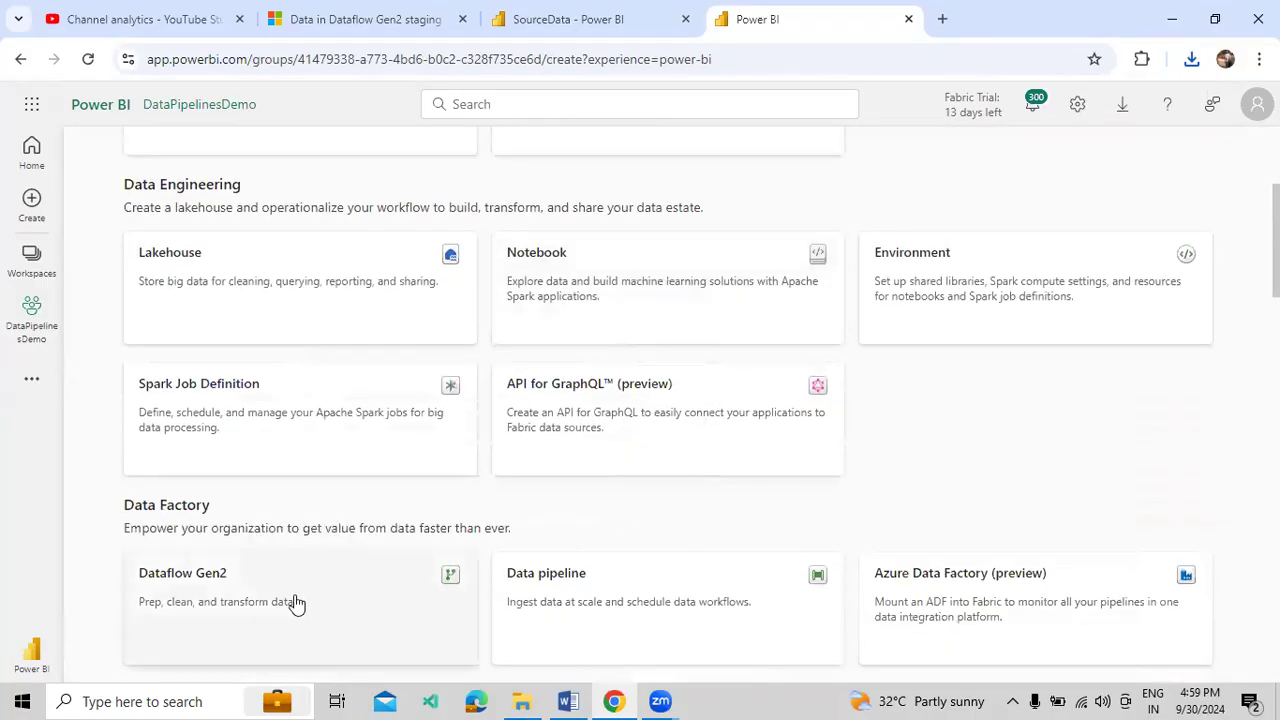
pyautogui.click(295, 602)
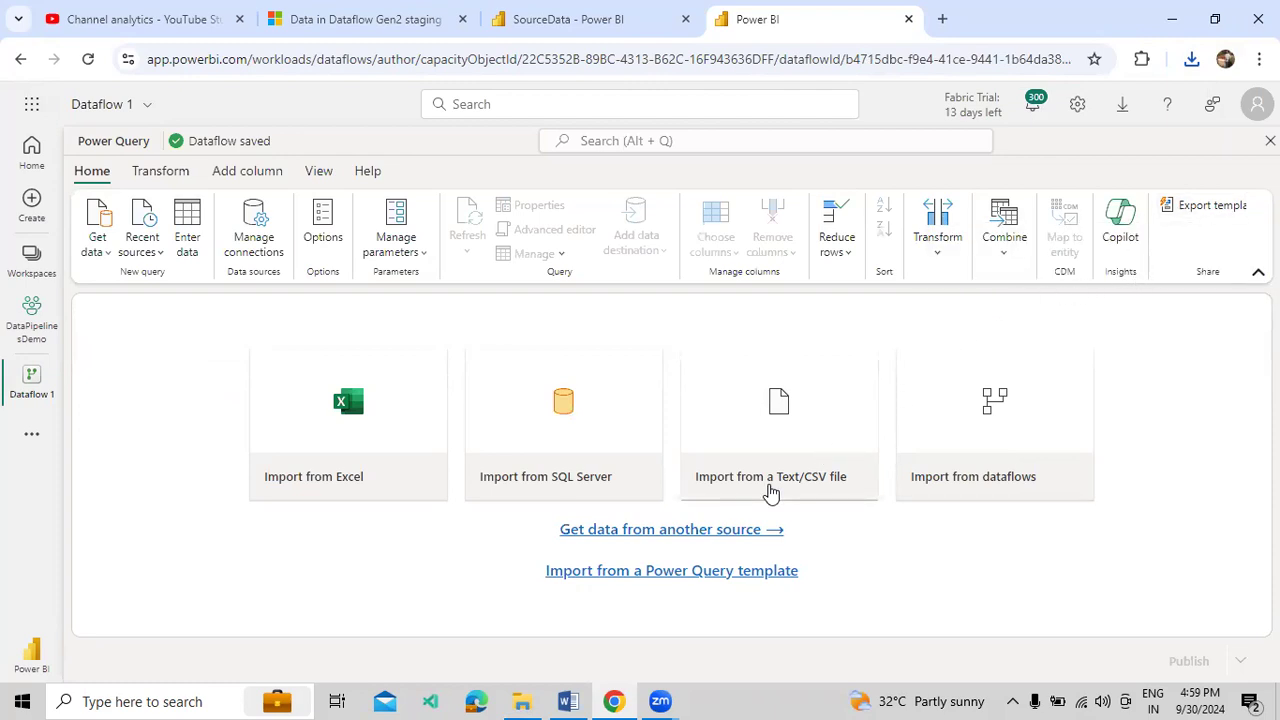
# Import the Power Query template DemoDataFlowGen2.pqt from the Downloads folder into the new dataflow.
pyautogui.click(708, 577)
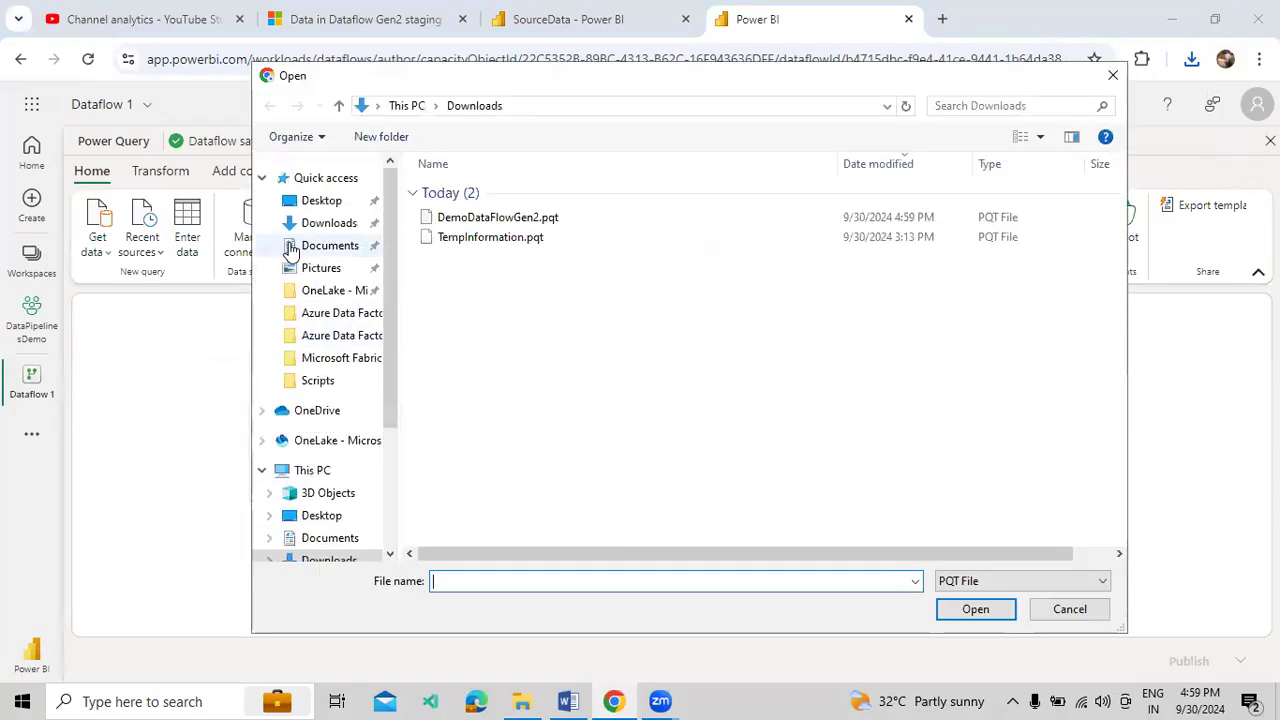
pyautogui.click(485, 218)
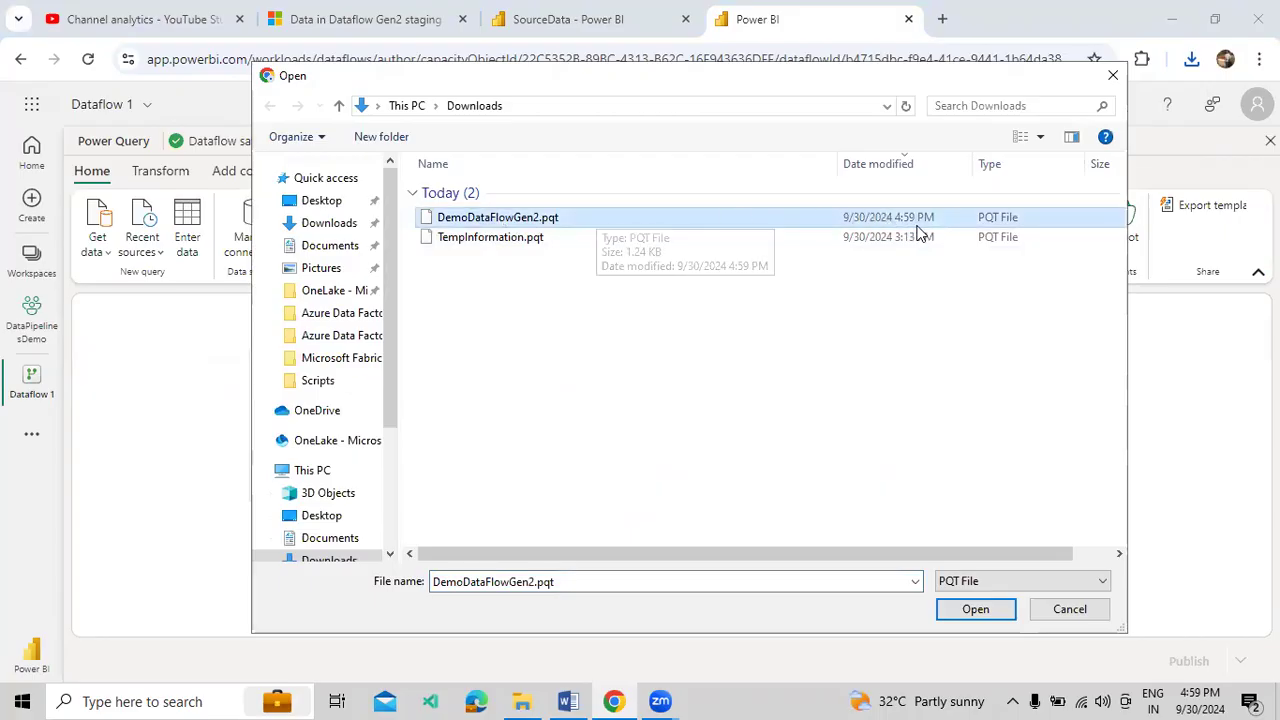
pyautogui.click(965, 612)
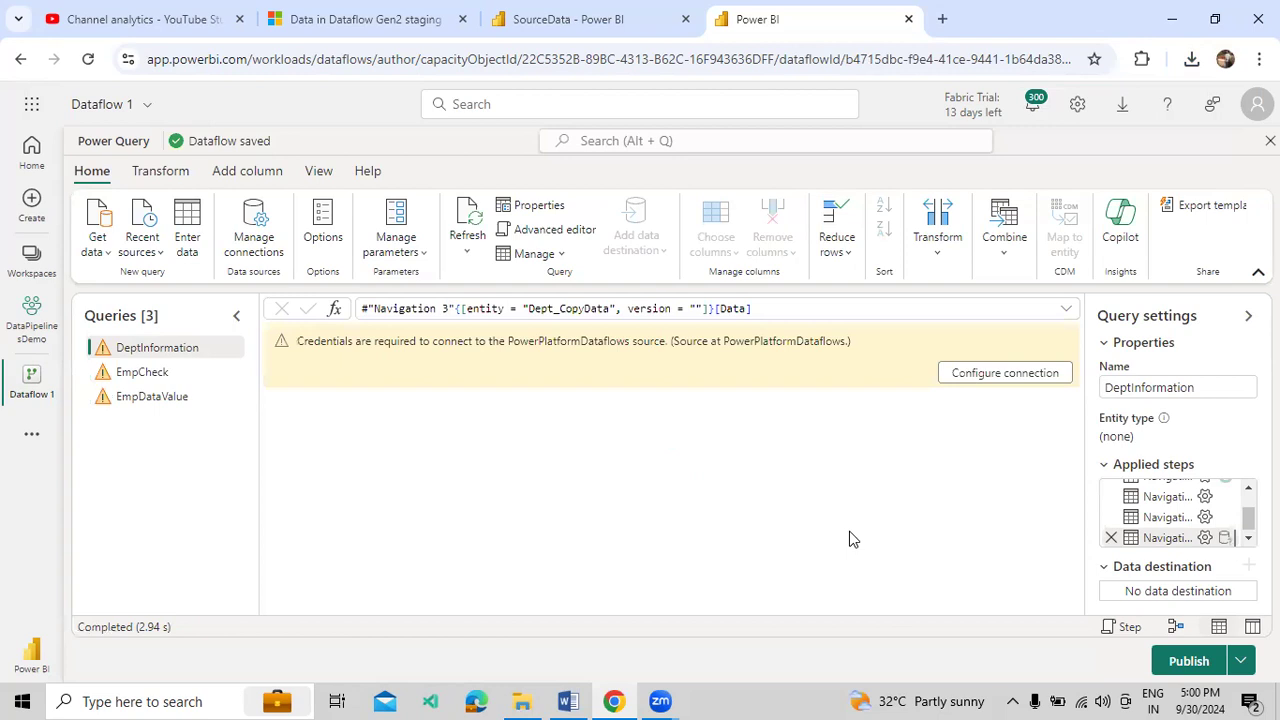
# Configure the PowerPlatformDataflows connection for the imported DeptInformation query, then view the EmpCheck and EmpDataValue queries.
pyautogui.click(1013, 375)
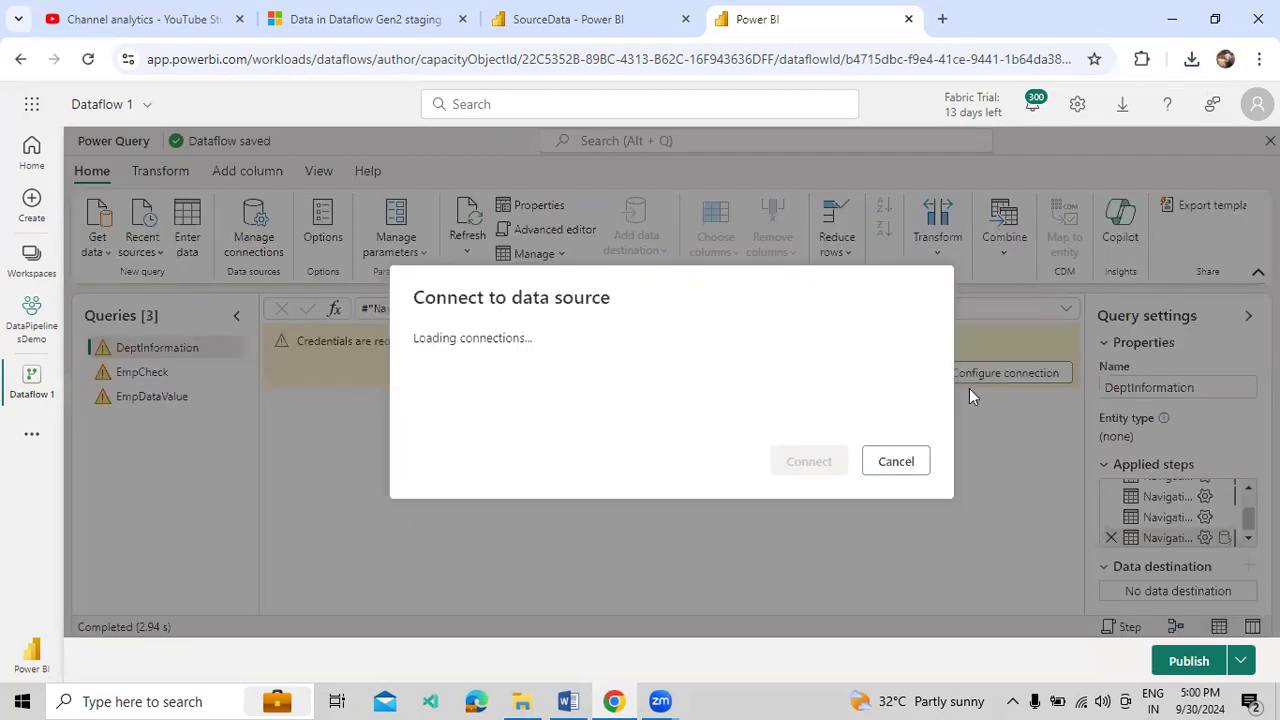
pyautogui.click(805, 465)
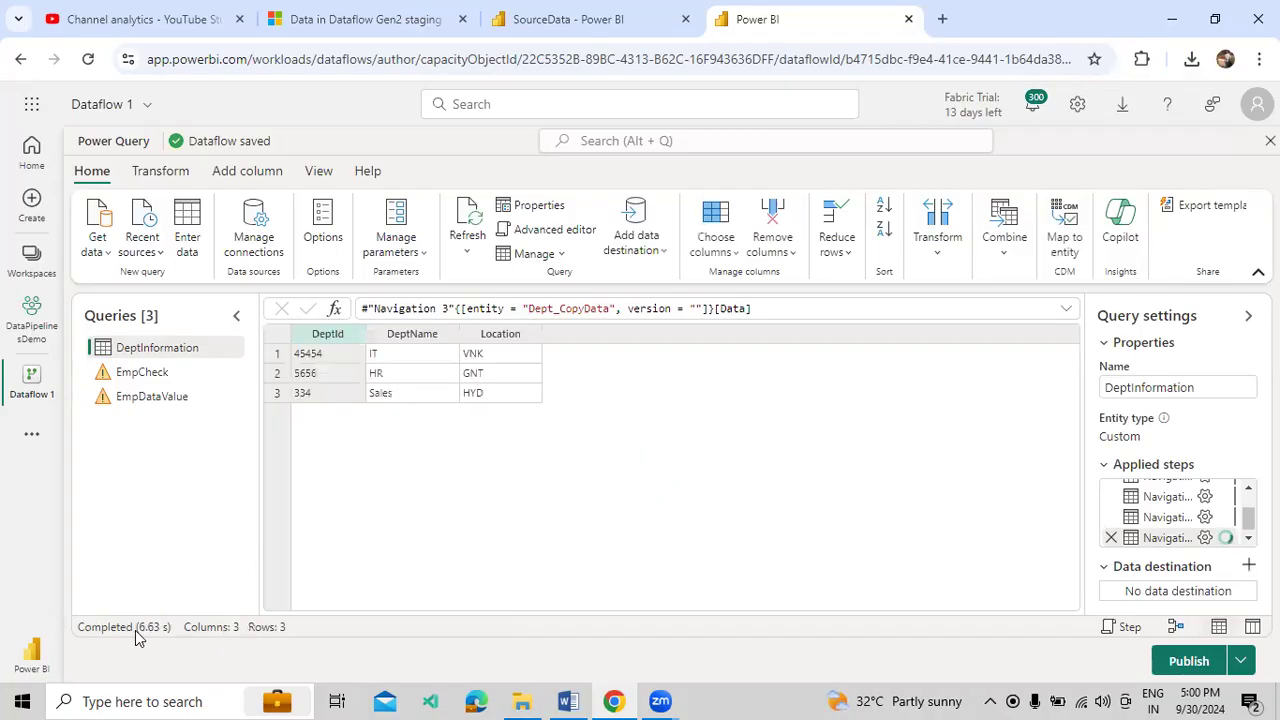
pyautogui.click(130, 371)
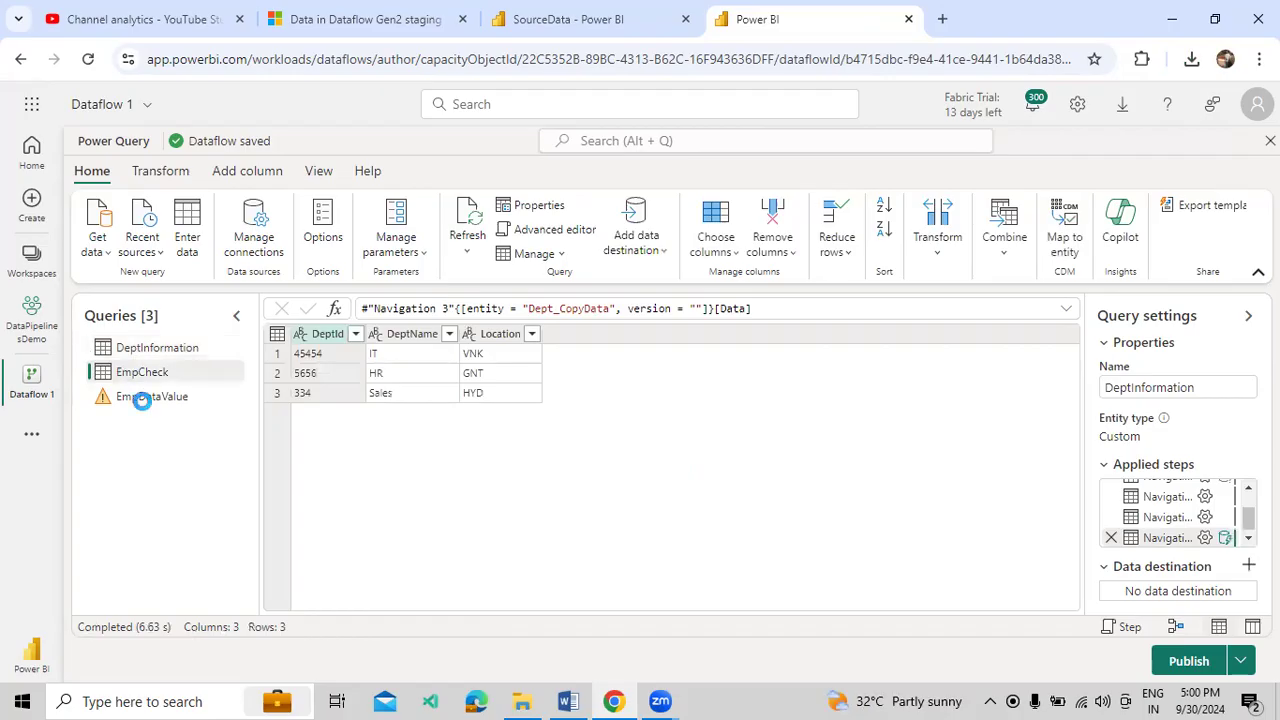
pyautogui.click(140, 399)
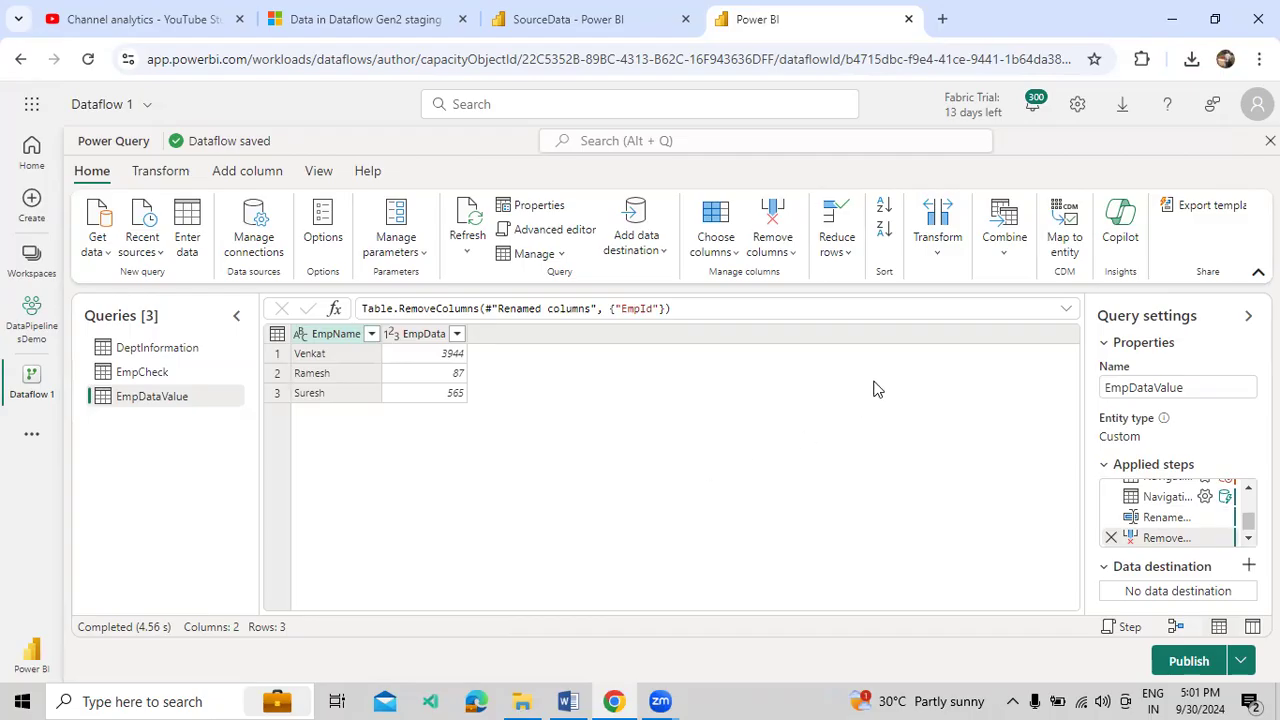
# Examine the data destination options available for the EmpDataValue query without choosing one.
pyautogui.click(655, 255)
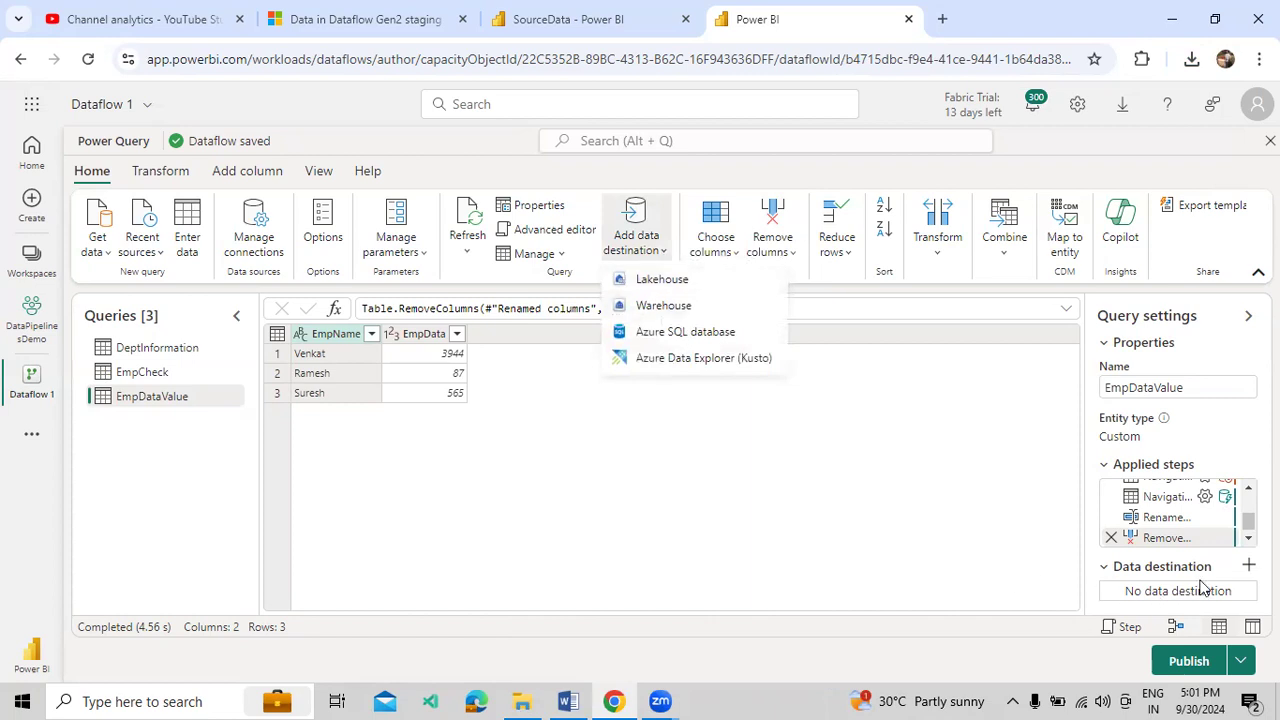
pyautogui.click(1248, 566)
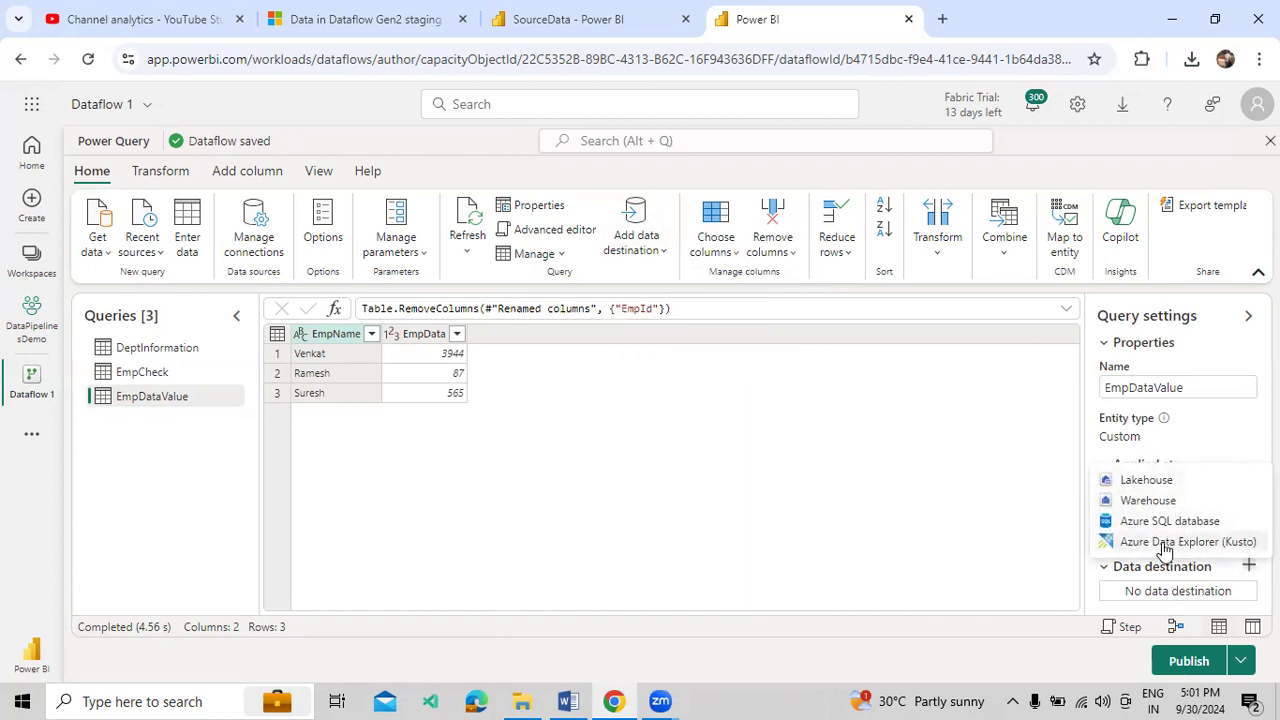
pyautogui.click(656, 256)
pyautogui.click(656, 256)
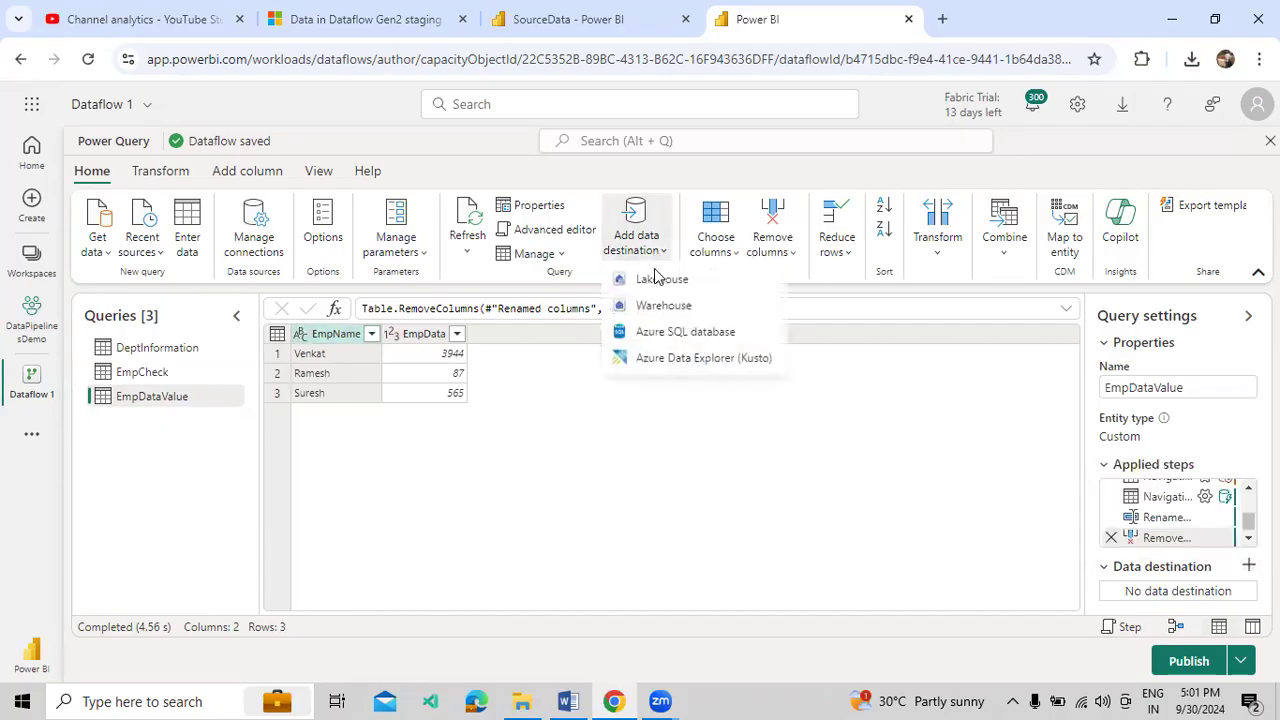
pyautogui.click(568, 459)
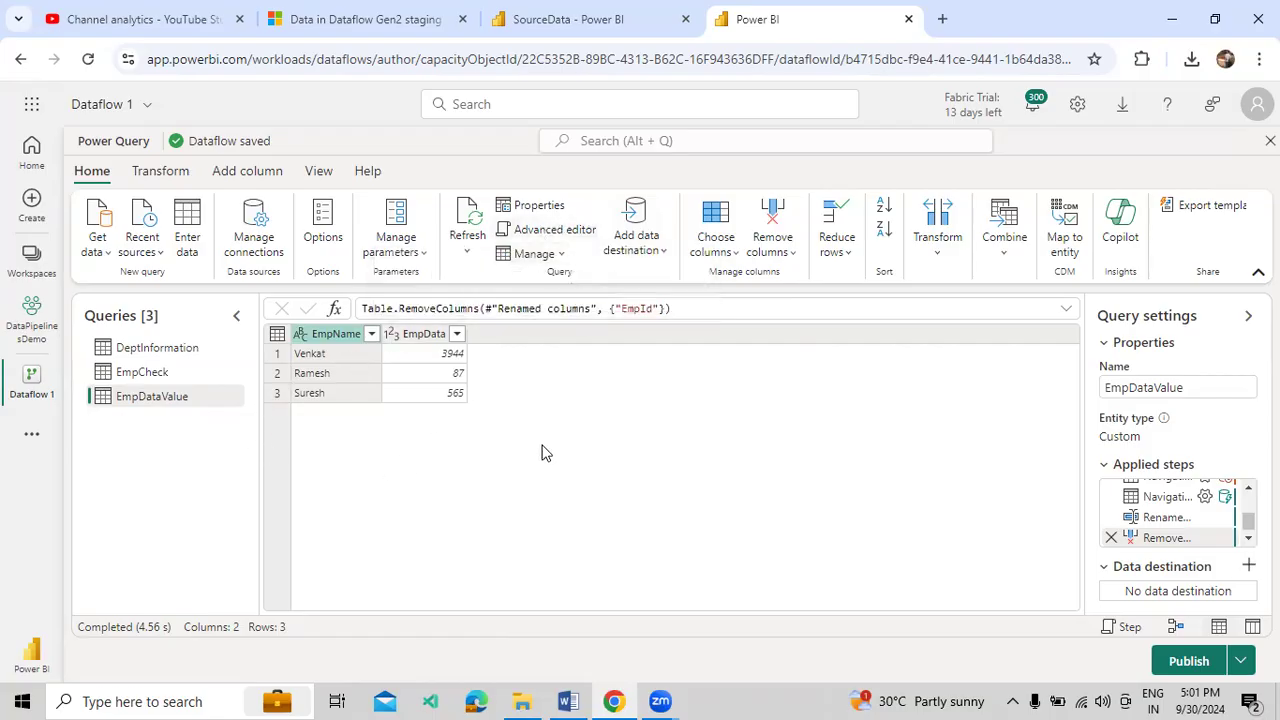
# Review the EmpDataValue query's navigation, rename and remove-column code in the Advanced editor, then close it without changes.
pyautogui.click(562, 231)
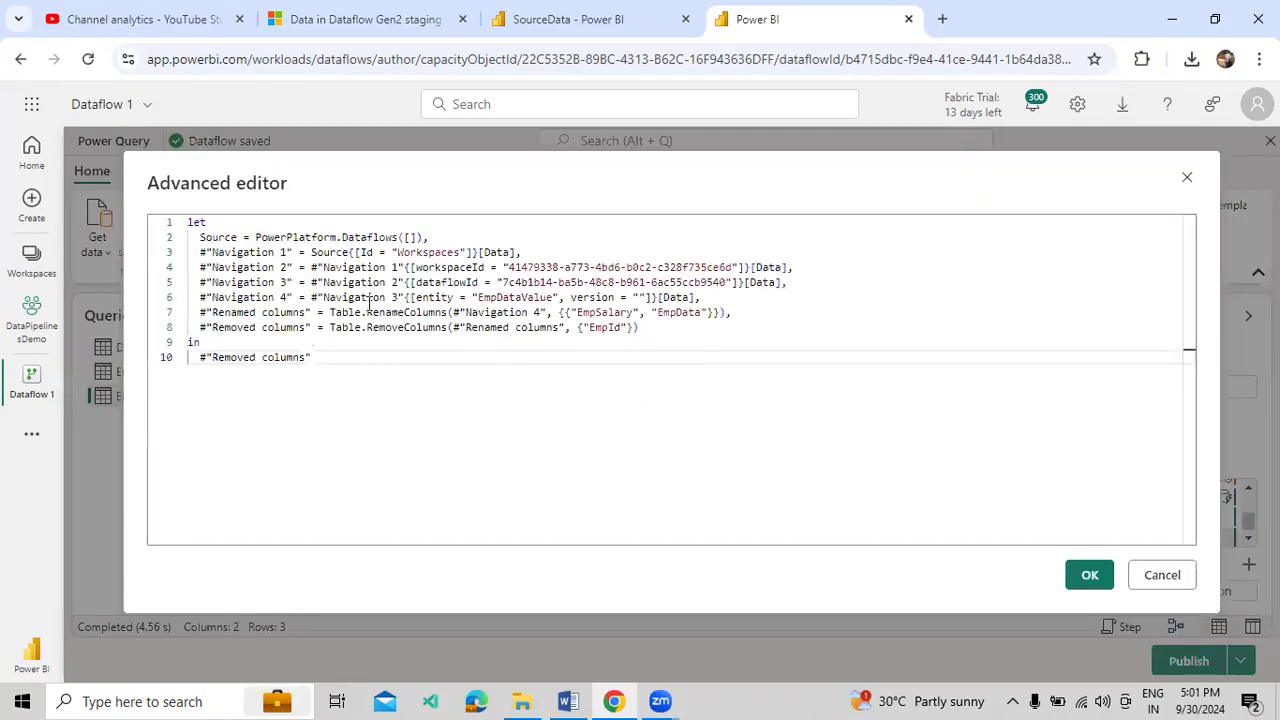
pyautogui.doubleClick(446, 267)
pyautogui.click(460, 282)
pyautogui.click(428, 297)
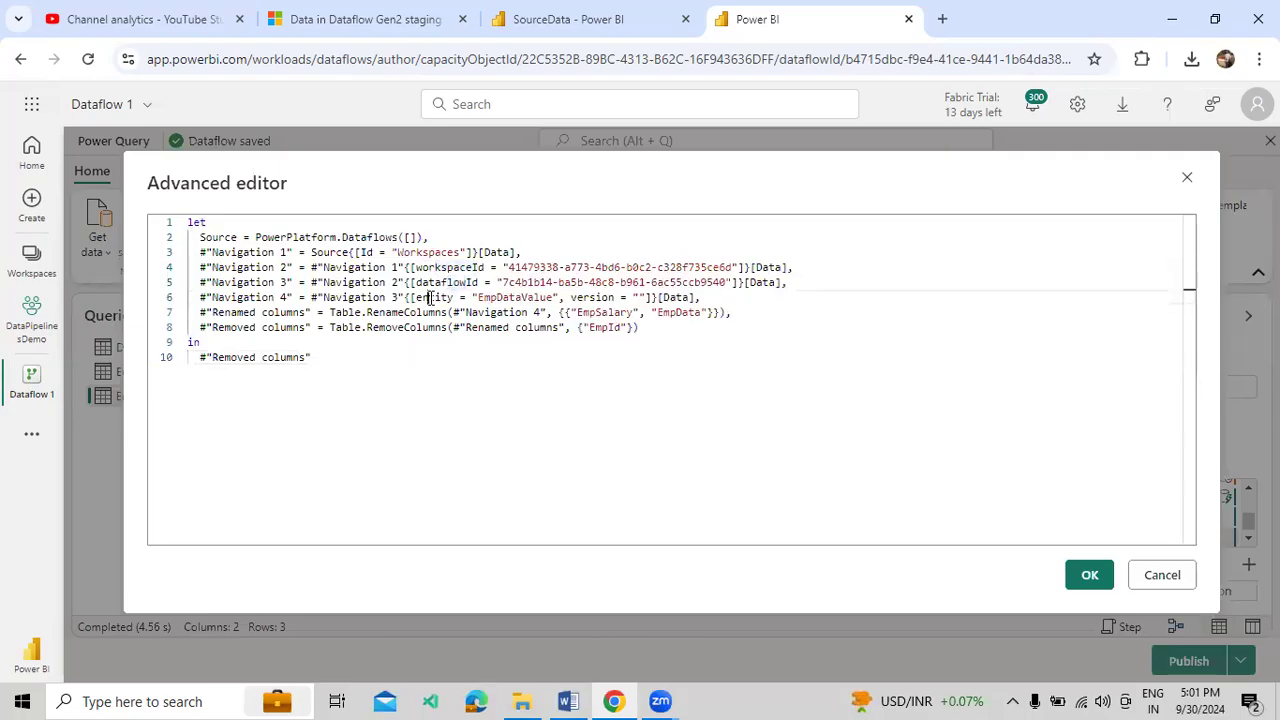
pyautogui.moveTo(379, 313); pyautogui.dragTo(484, 313)
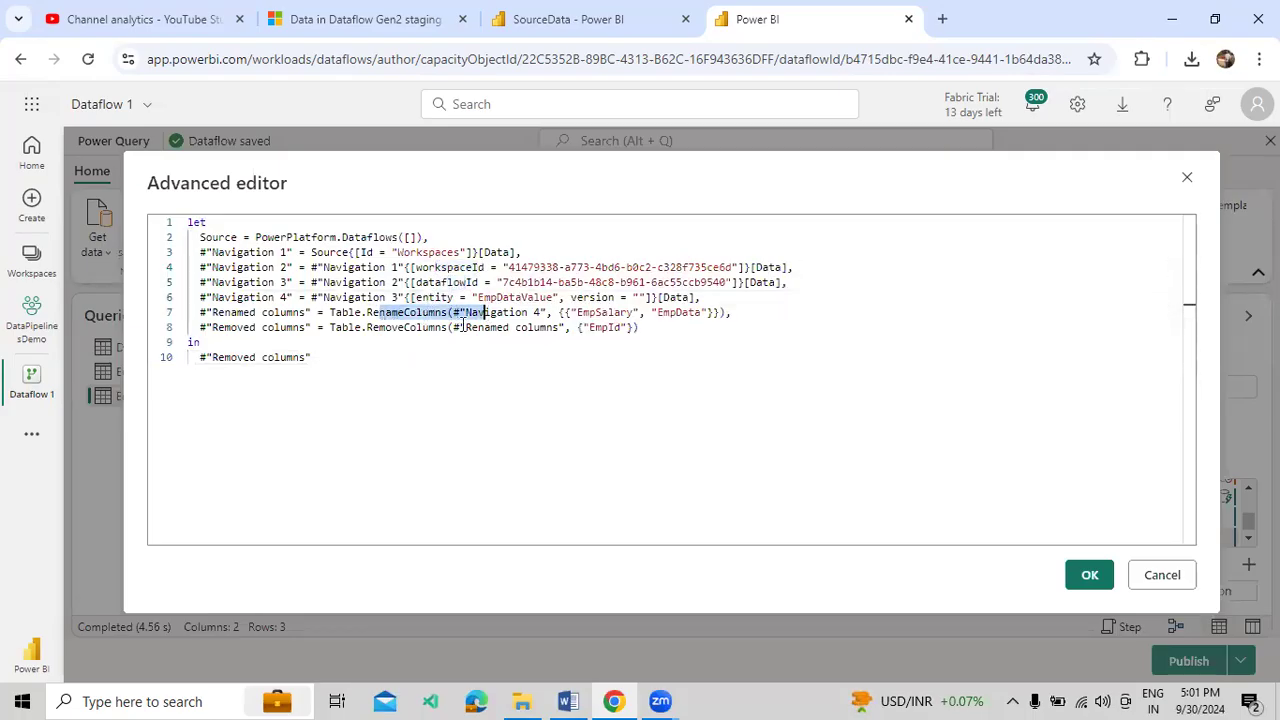
pyautogui.moveTo(398, 328); pyautogui.dragTo(465, 328)
pyautogui.moveTo(684, 328); pyautogui.dragTo(204, 252)
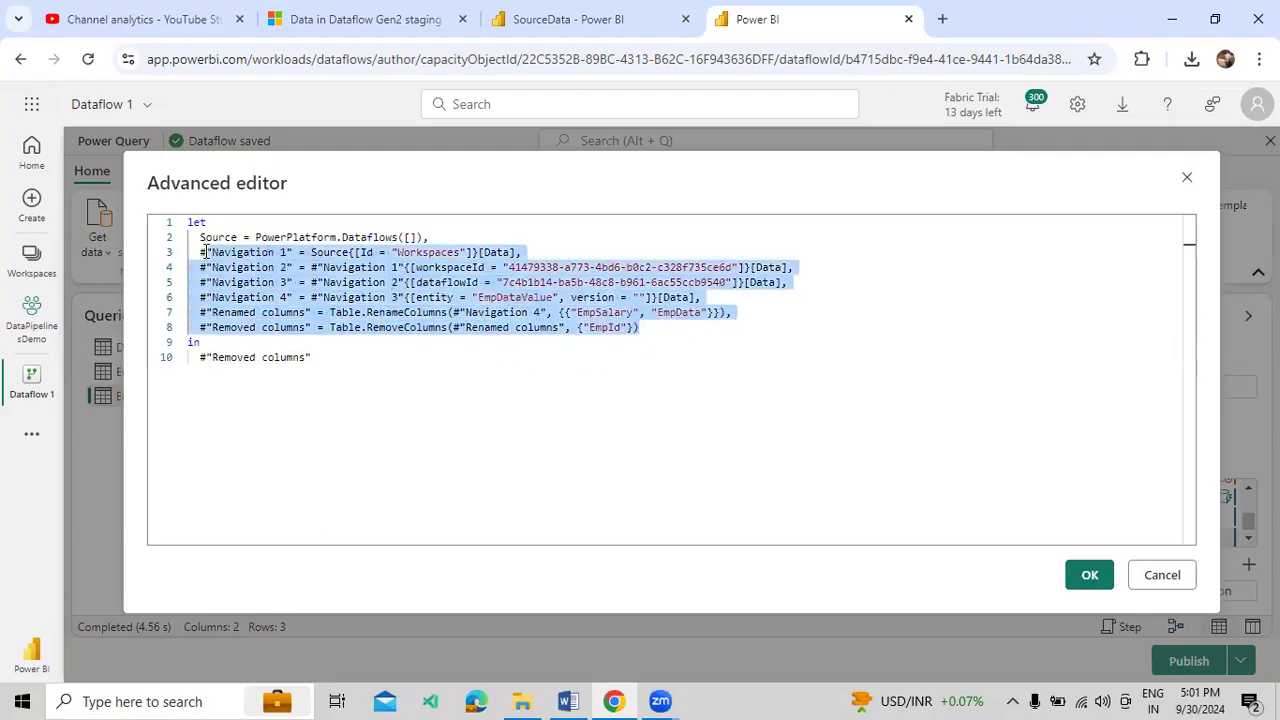
pyautogui.click(408, 282)
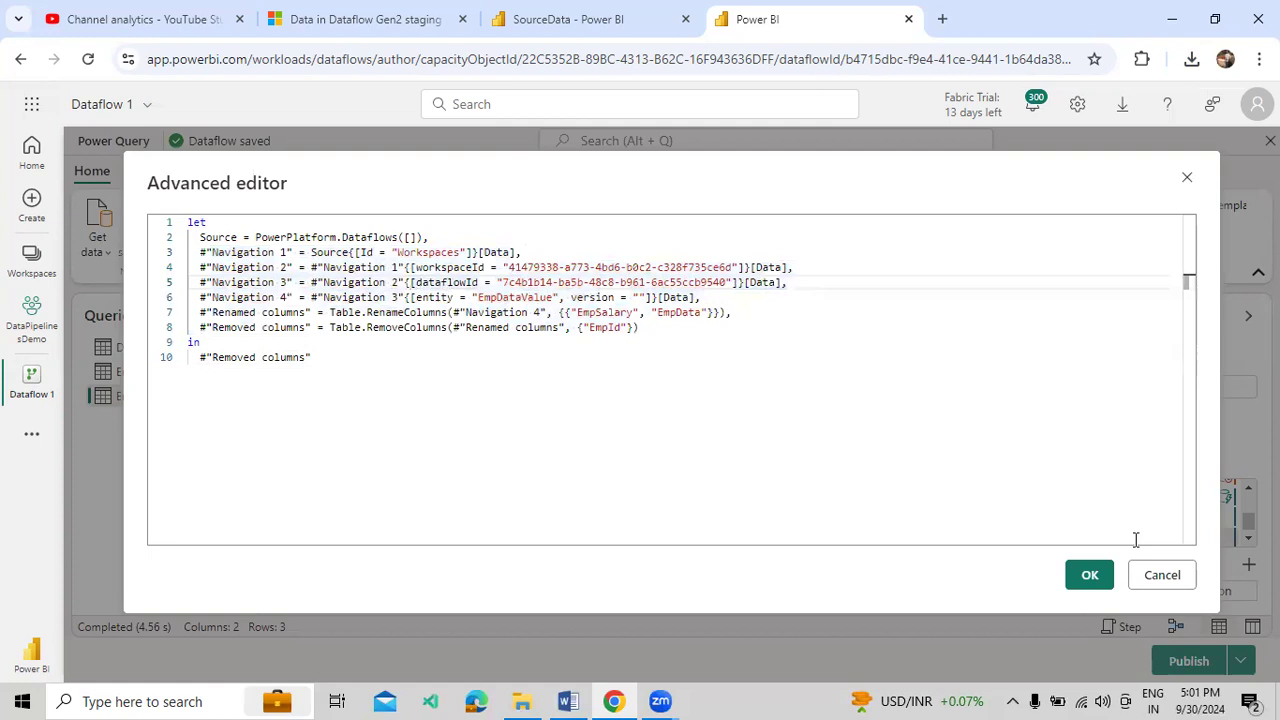
pyautogui.click(1160, 575)
# Check the EmpDataValue applied steps and reread its M script line by line, from the PowerPlatform.Dataflows source to the EmpId removal, leaving it unedited.
pyautogui.scroll(3, 1170, 505)
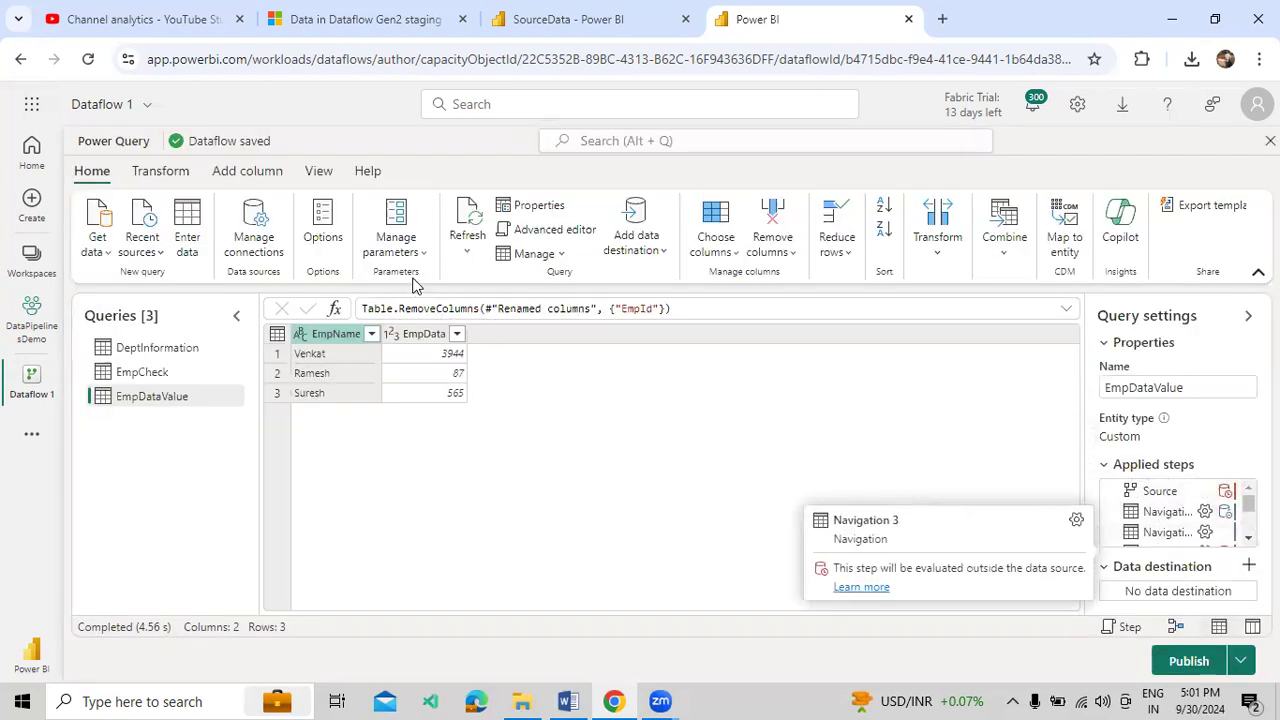
pyautogui.click(522, 230)
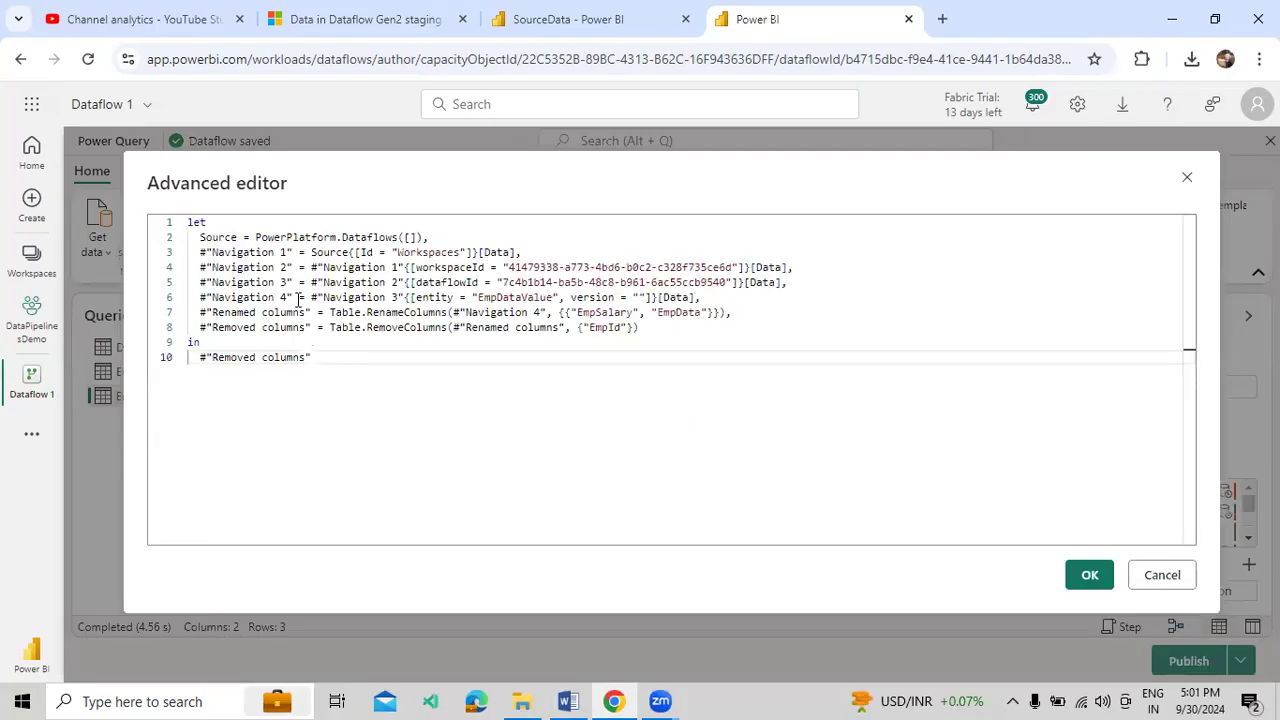
pyautogui.moveTo(251, 237); pyautogui.dragTo(420, 237)
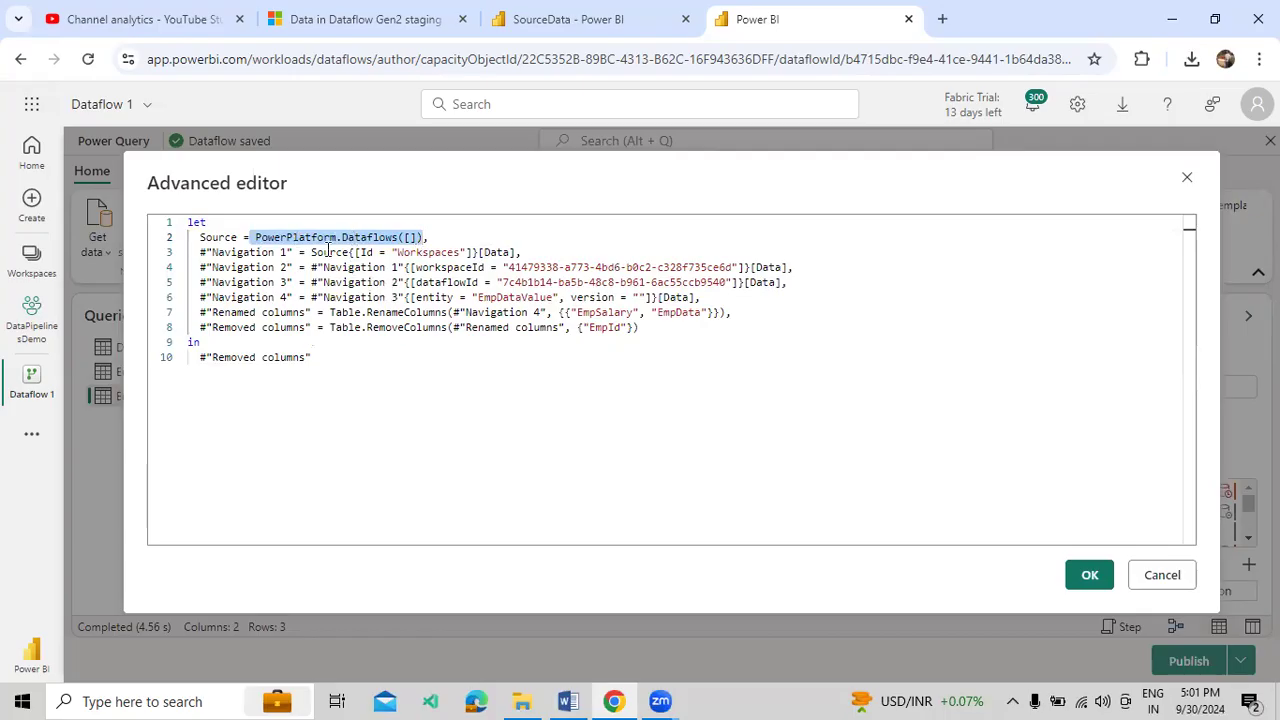
pyautogui.doubleClick(418, 252)
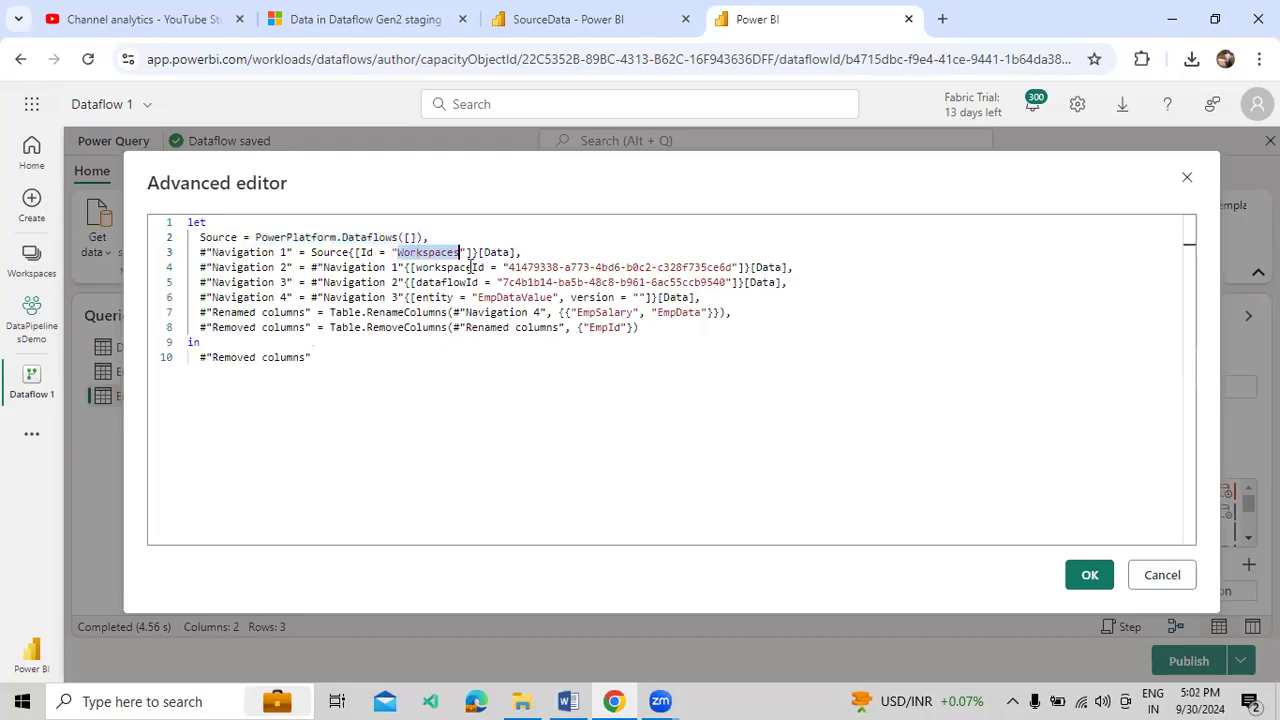
pyautogui.doubleClick(470, 267)
pyautogui.doubleClick(470, 282)
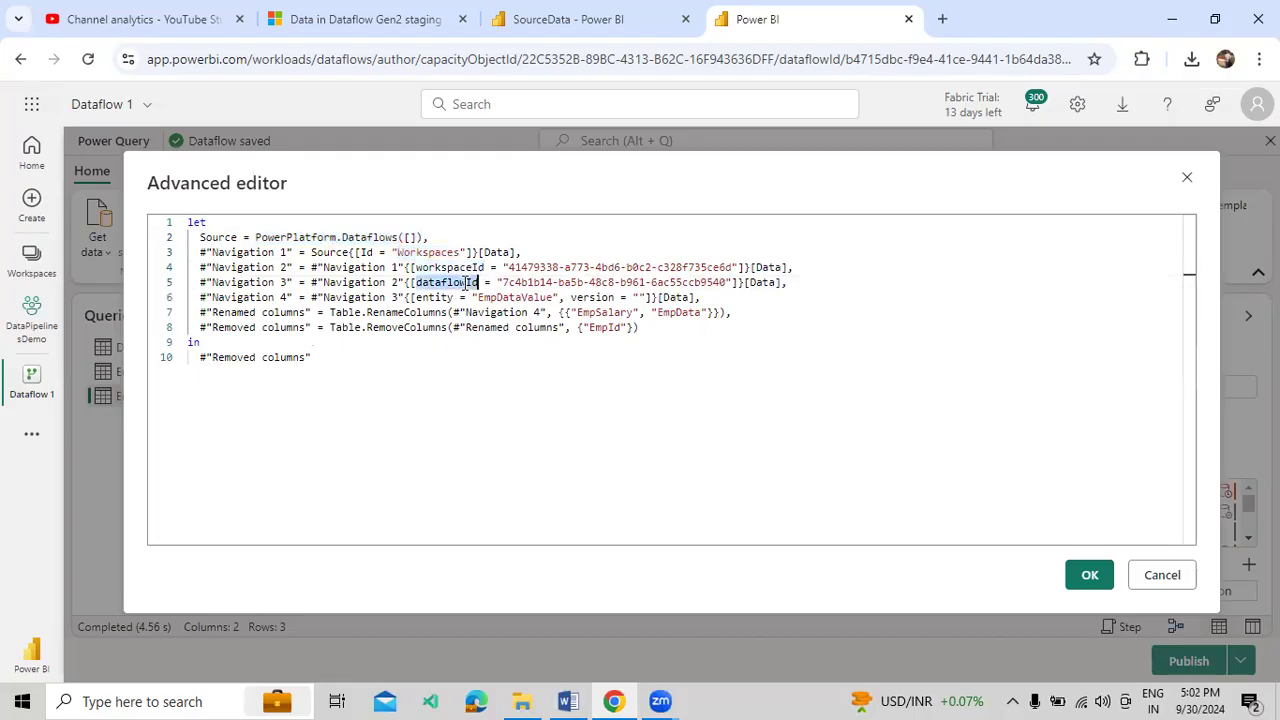
pyautogui.doubleClick(436, 298)
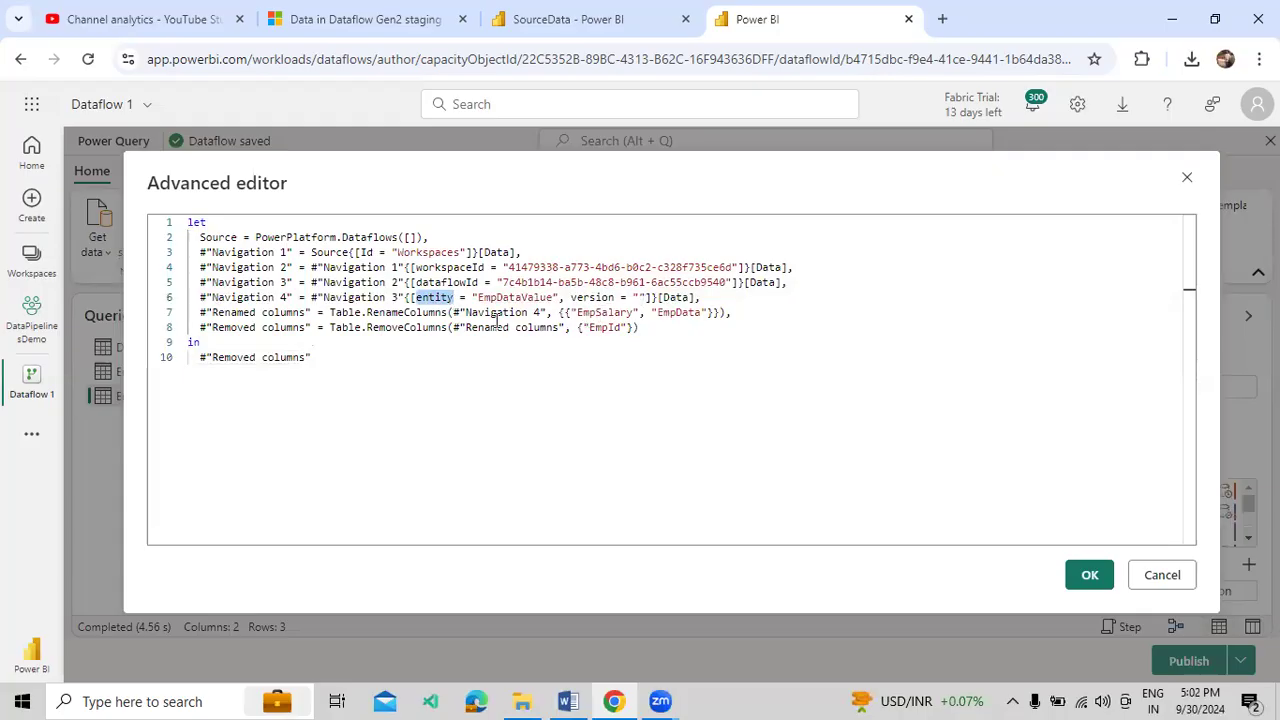
pyautogui.doubleClick(398, 313)
pyautogui.doubleClick(588, 313)
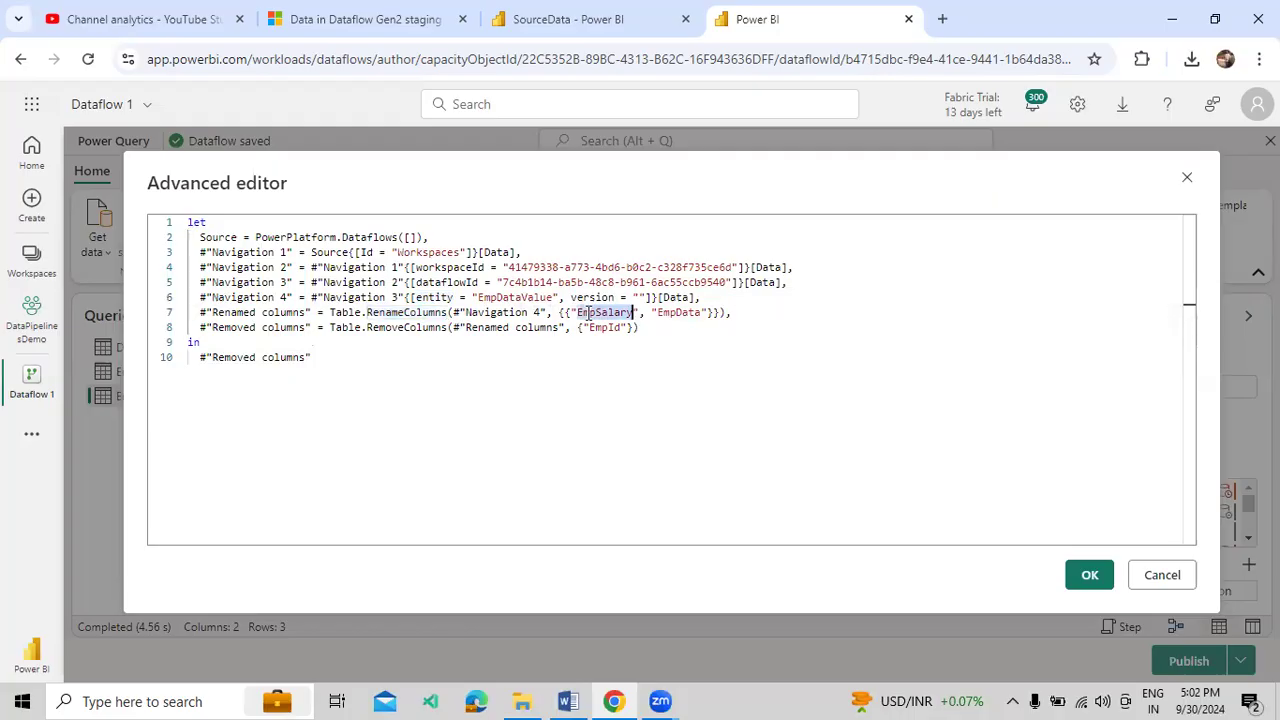
pyautogui.doubleClick(676, 313)
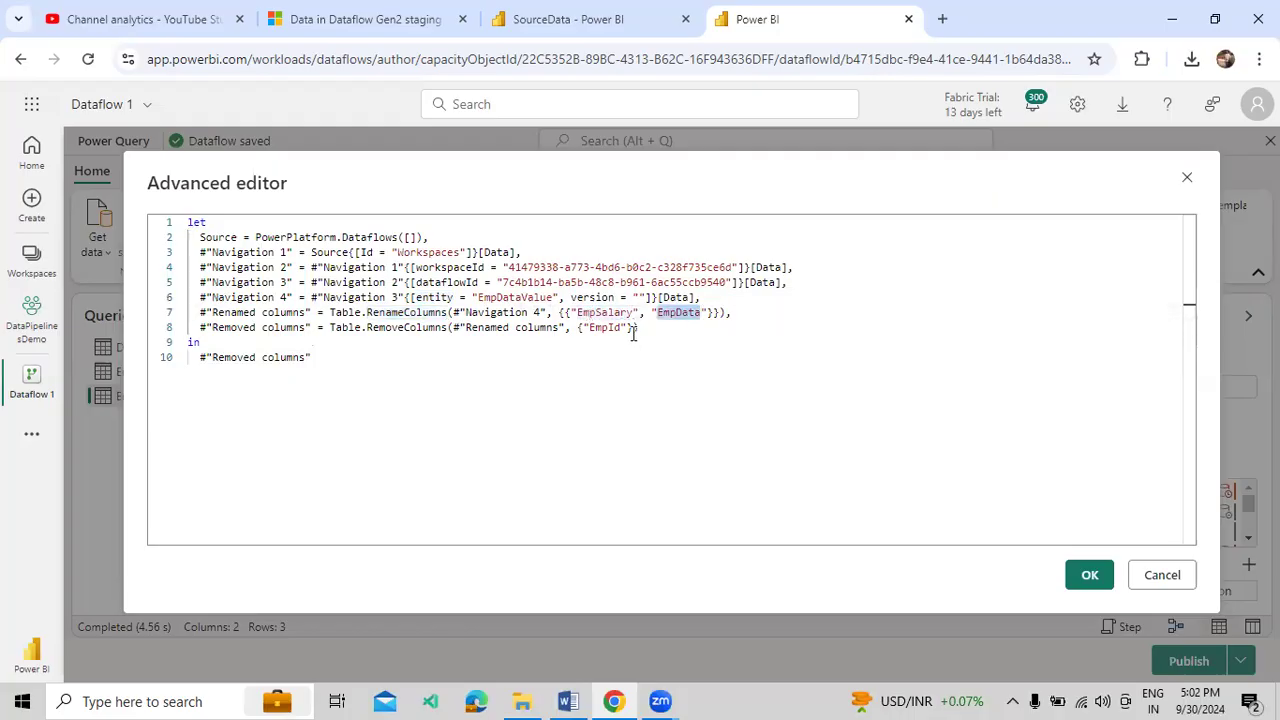
pyautogui.doubleClick(601, 327)
pyautogui.click(363, 353)
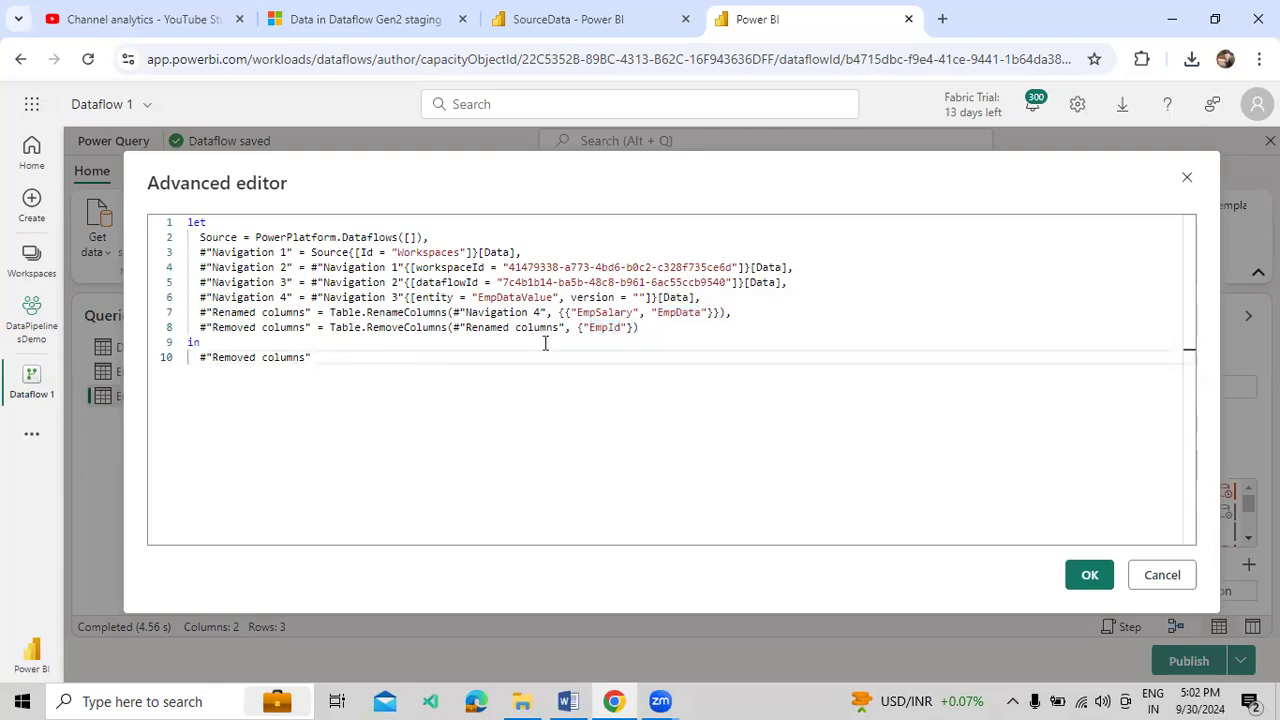
pyautogui.moveTo(237, 237); pyautogui.dragTo(349, 327)
pyautogui.click(372, 378)
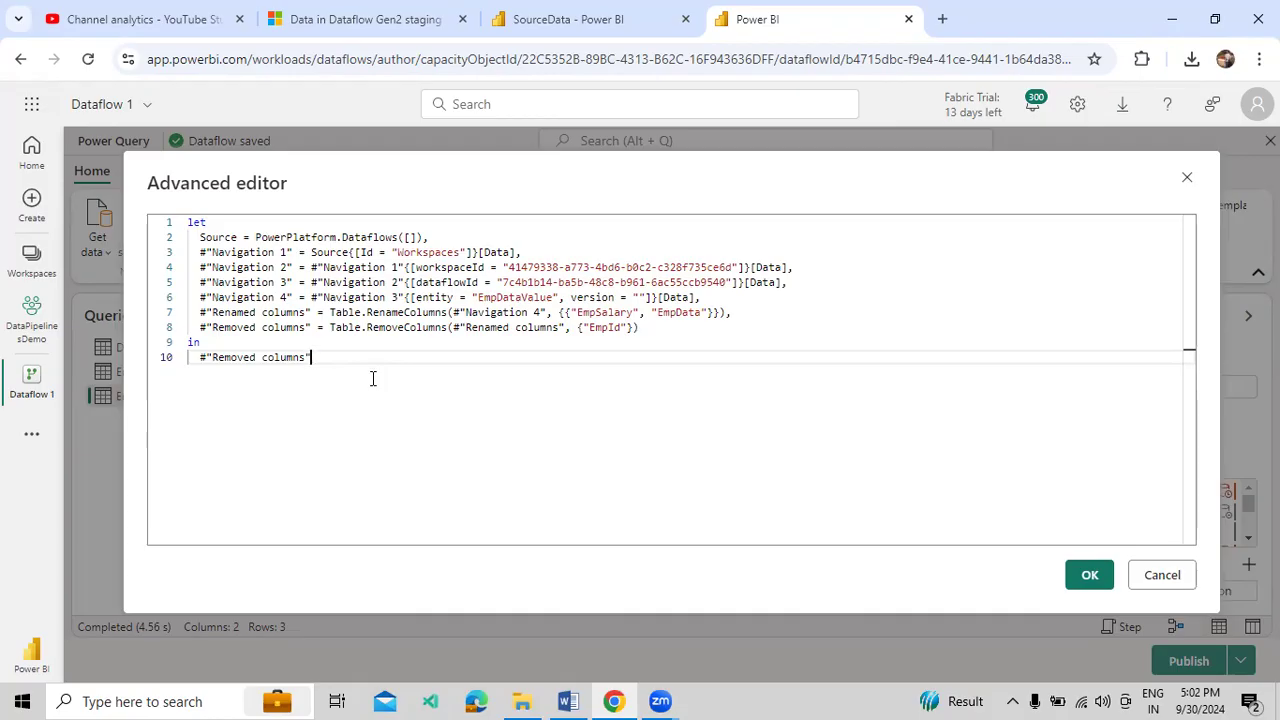
pyautogui.click(1186, 584)
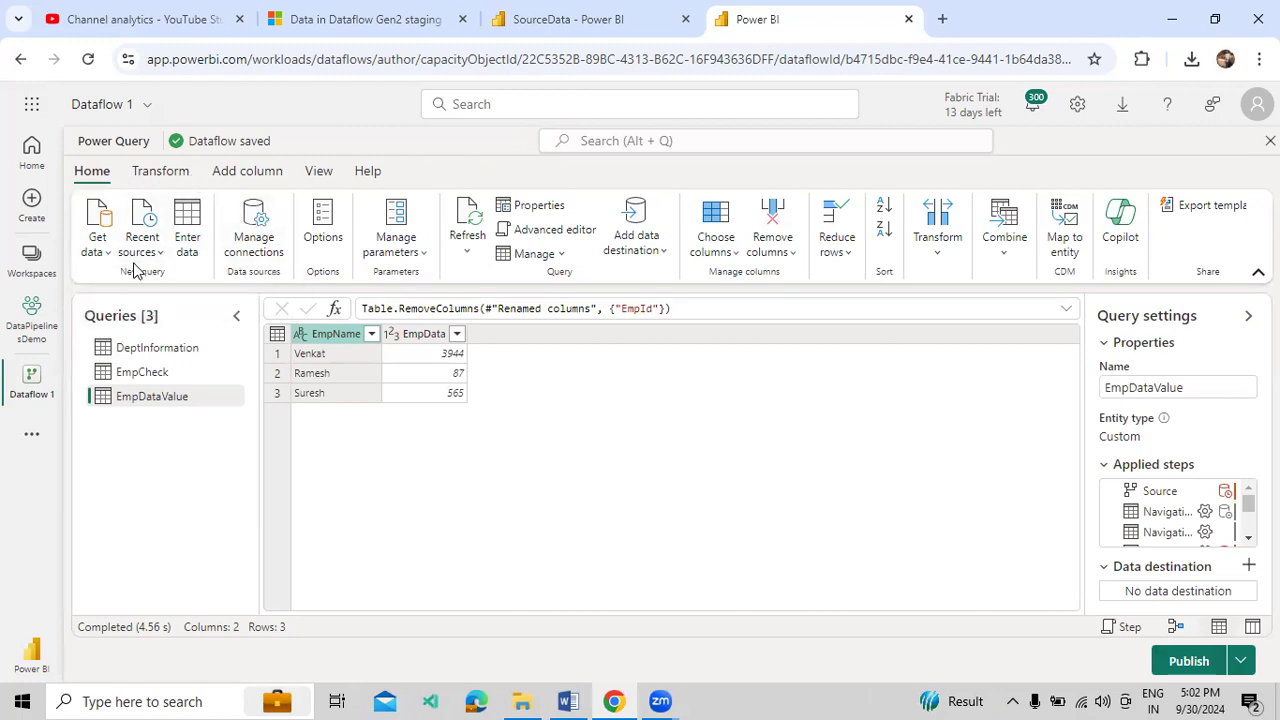
# Examine the new source types and the recent sources offered for adding data to the dataflow.
pyautogui.click(106, 252)
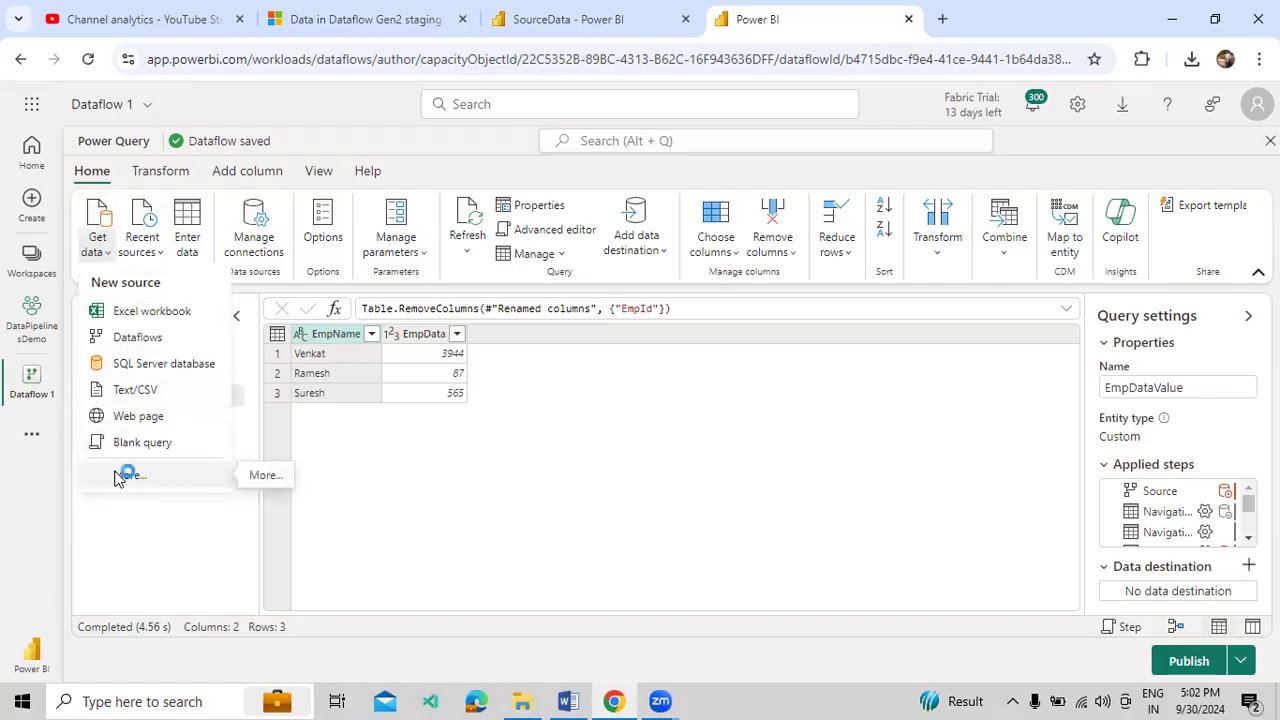
pyautogui.click(405, 525)
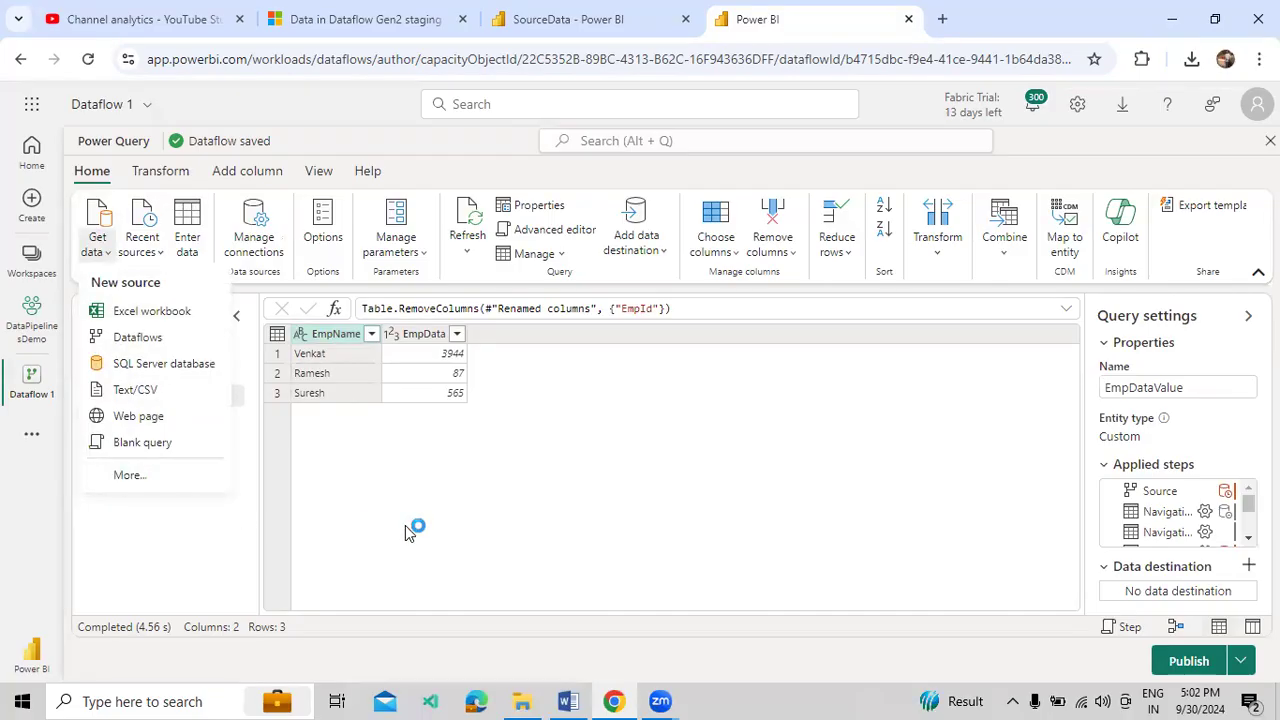
pyautogui.click(160, 254)
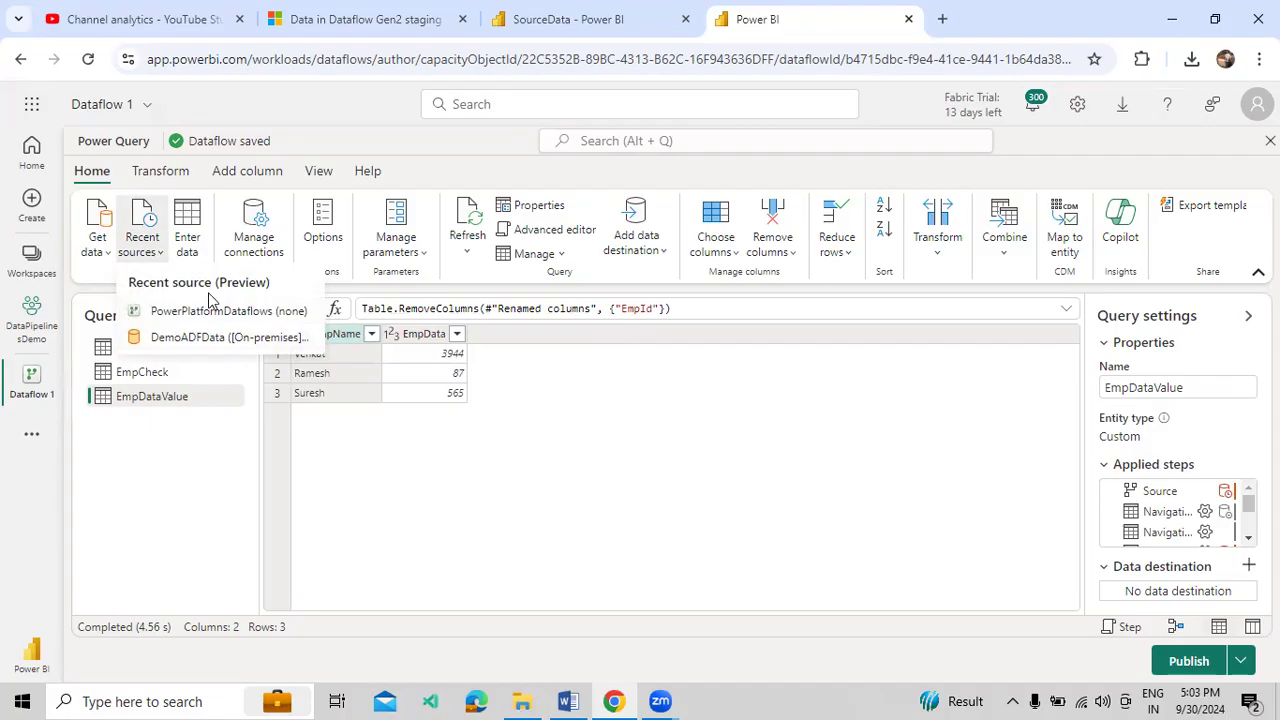
pyautogui.click(108, 254)
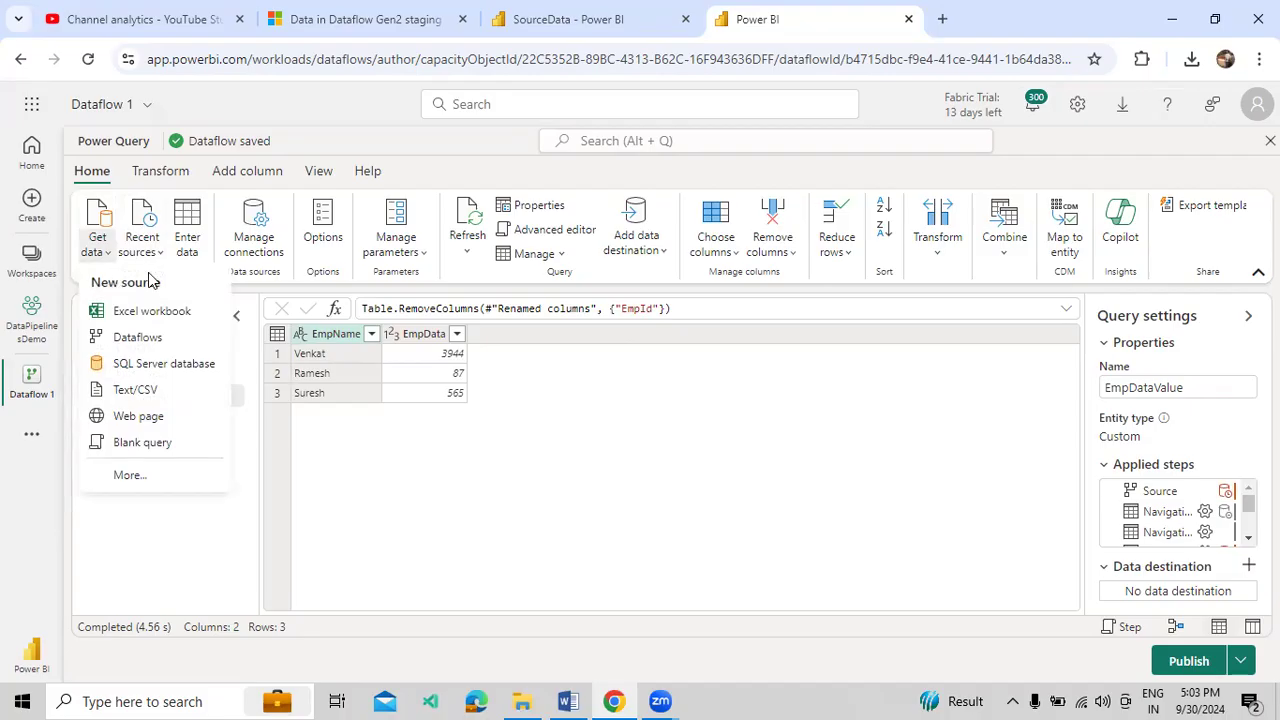
# Start a manually entered table with the columns EmpId, EmpName and EmpSalary.
pyautogui.click(156, 255)
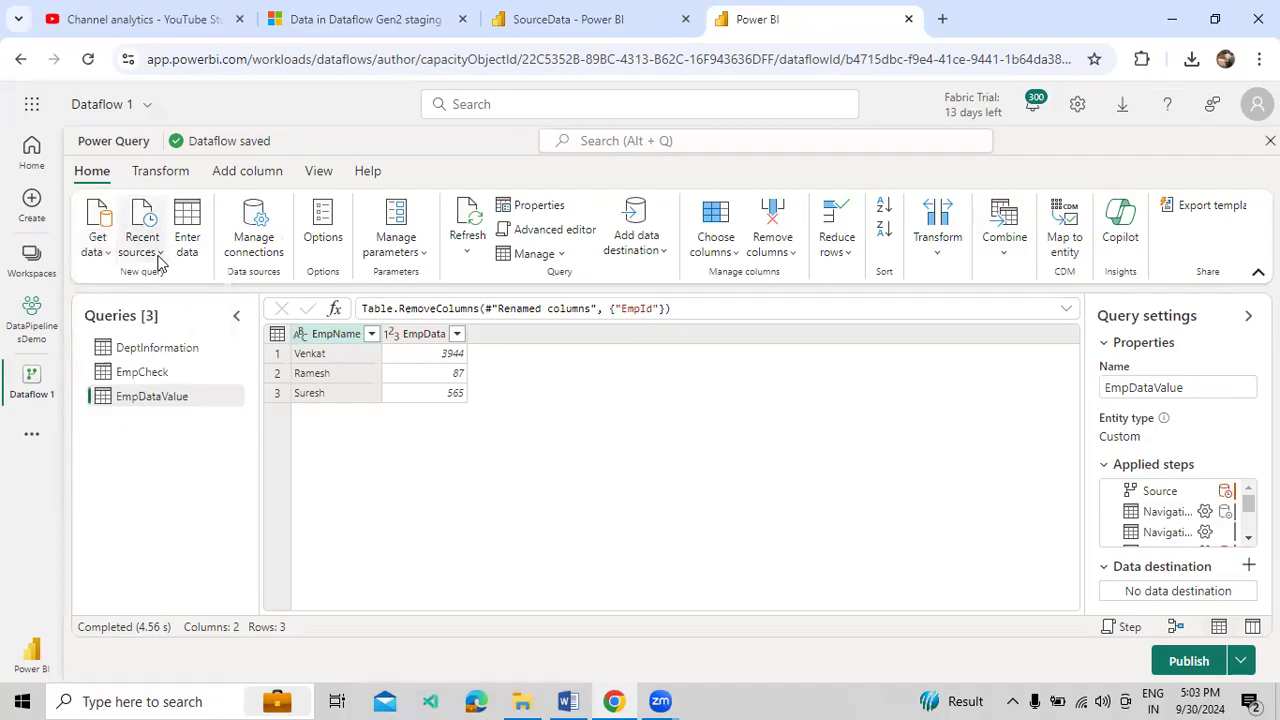
pyautogui.click(390, 474)
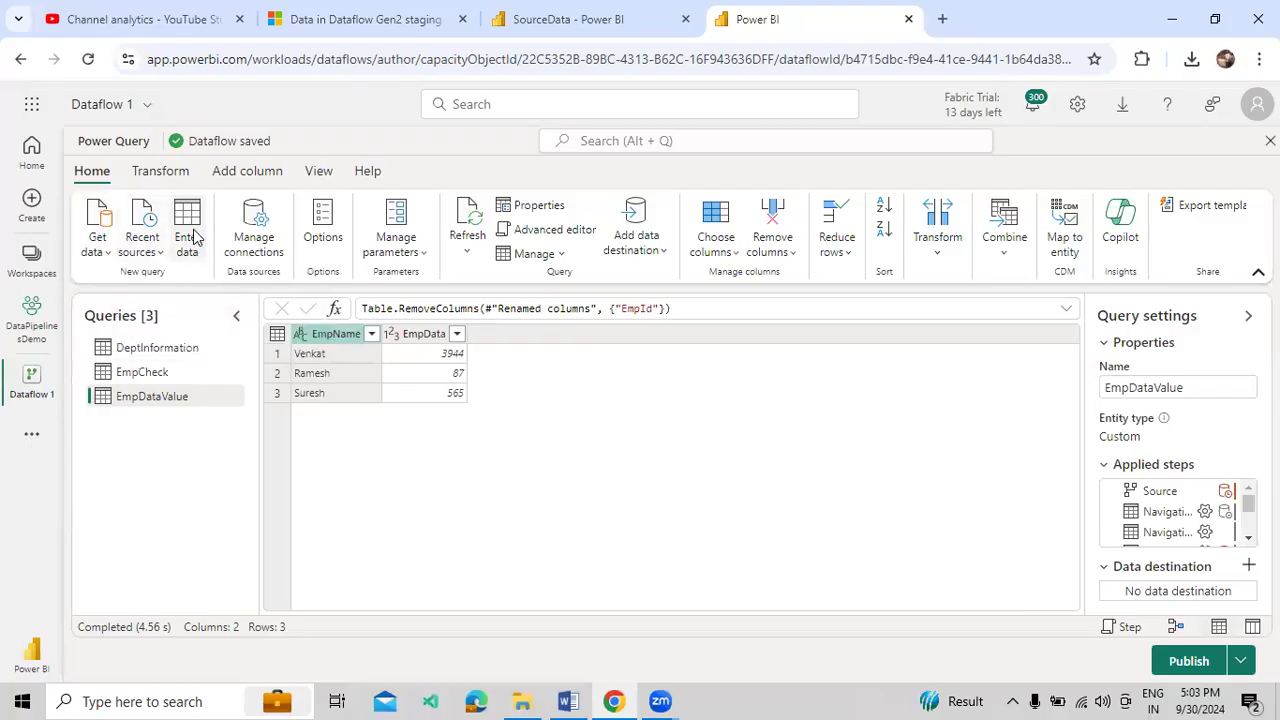
pyautogui.click(190, 238)
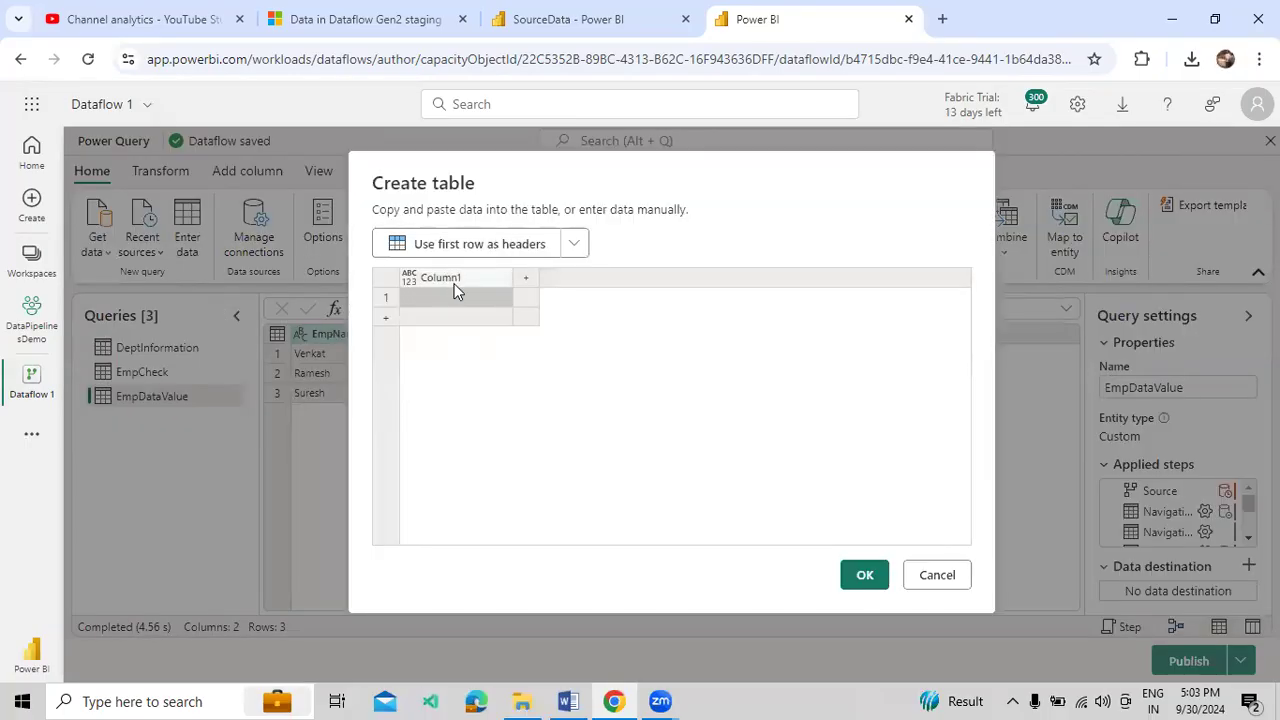
pyautogui.click(578, 245)
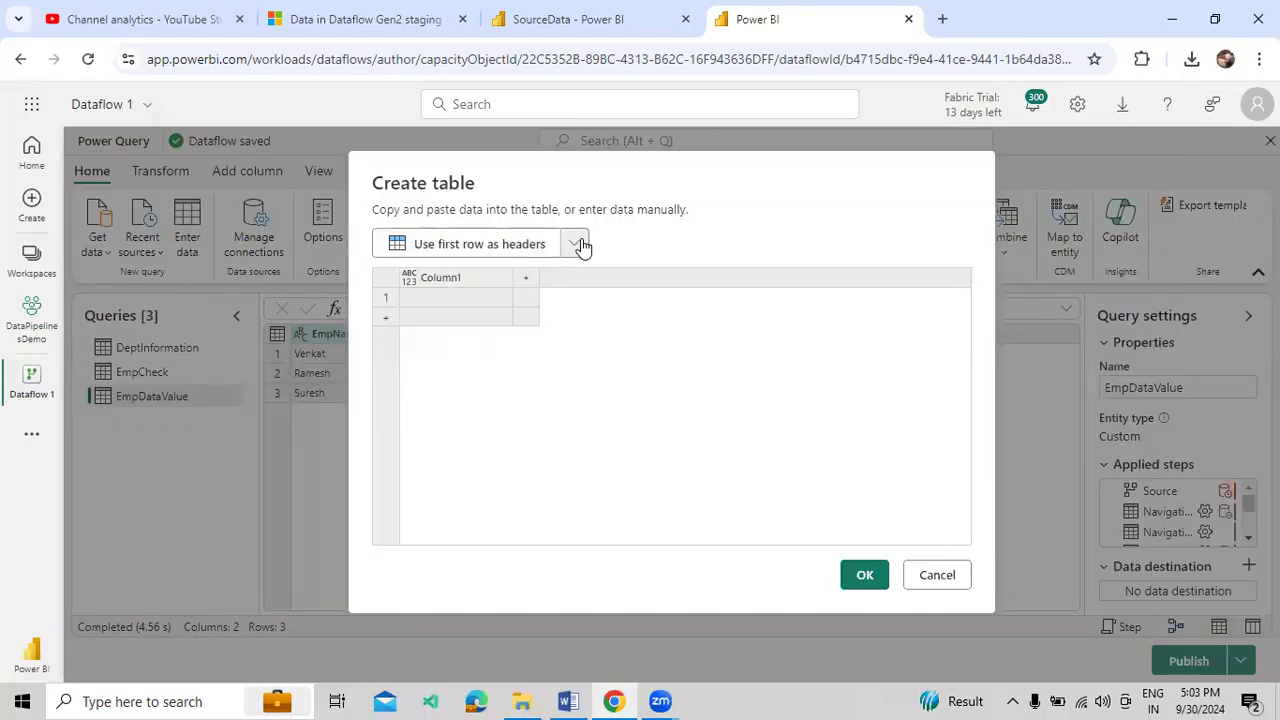
pyautogui.click(568, 331)
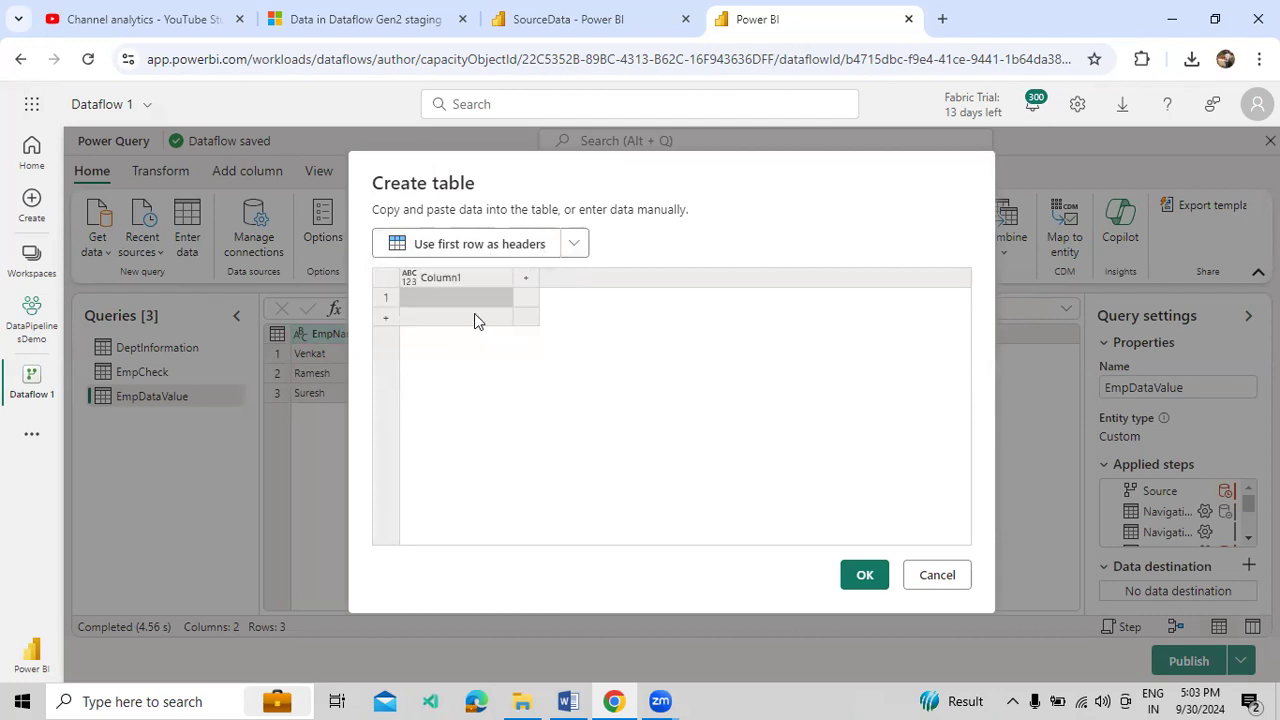
pyautogui.doubleClick(431, 281)
pyautogui.write('EmpId')
pyautogui.press('Tab')
pyautogui.write('E')
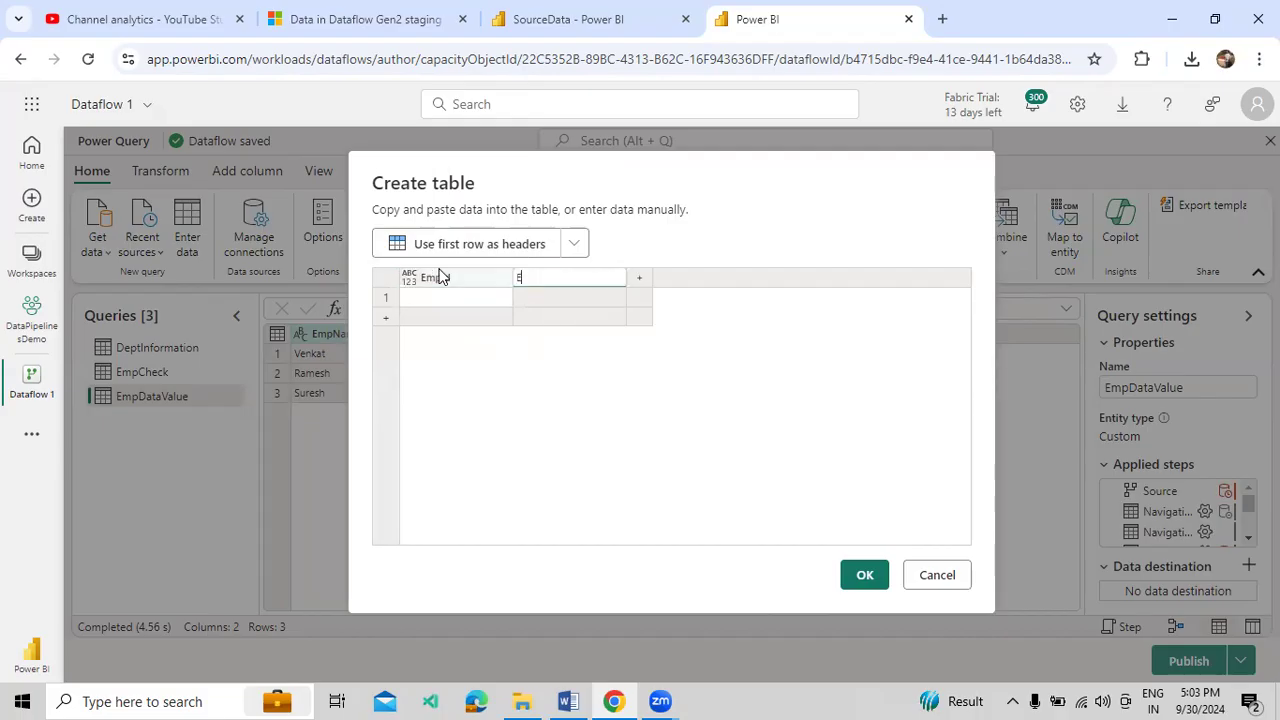
pyautogui.press('Tab')
pyautogui.write('Em')
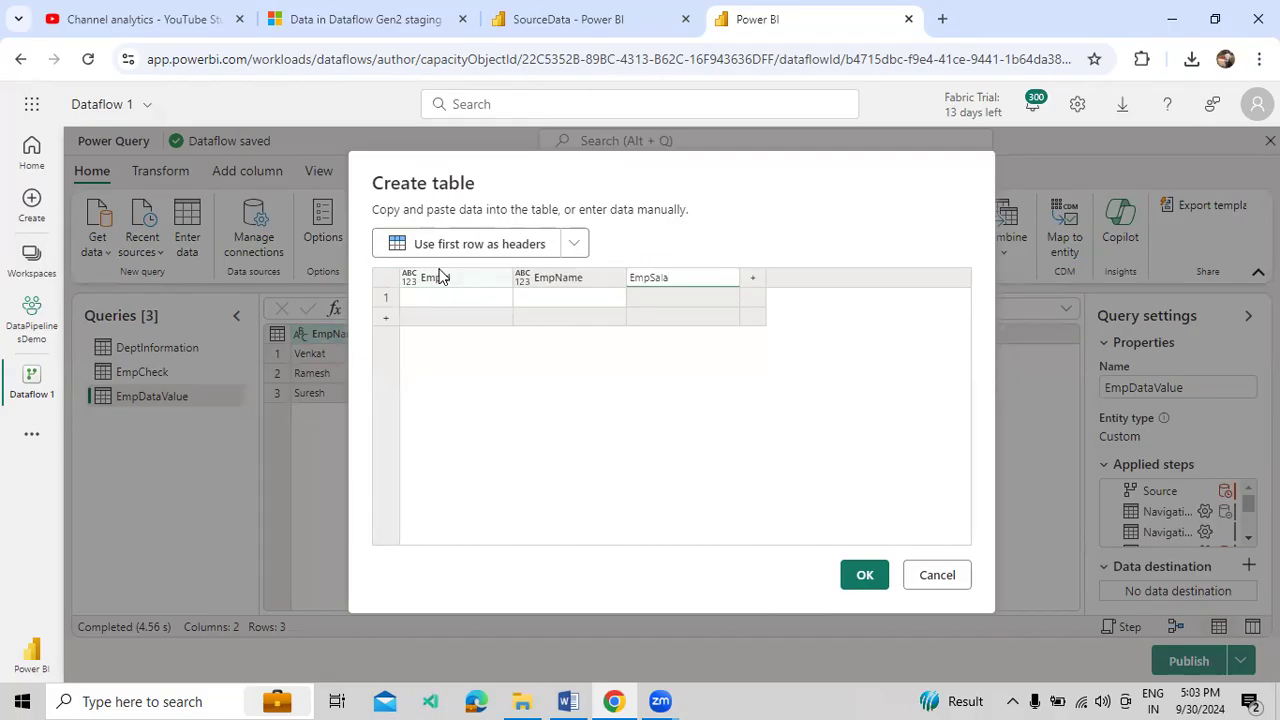
pyautogui.write('pSalary')
# Fill the table's first row with EmpId 101 and the employee's name.
pyautogui.click(446, 296)
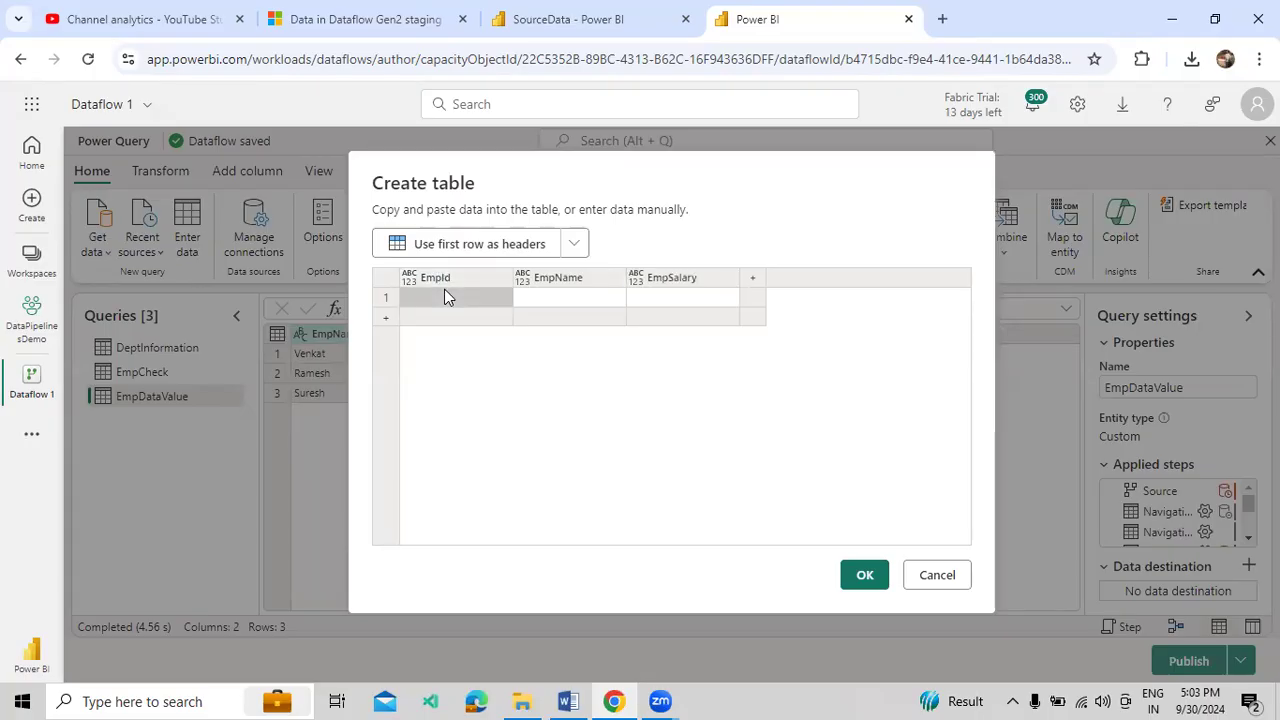
pyautogui.write('101')
pyautogui.press('Tab')
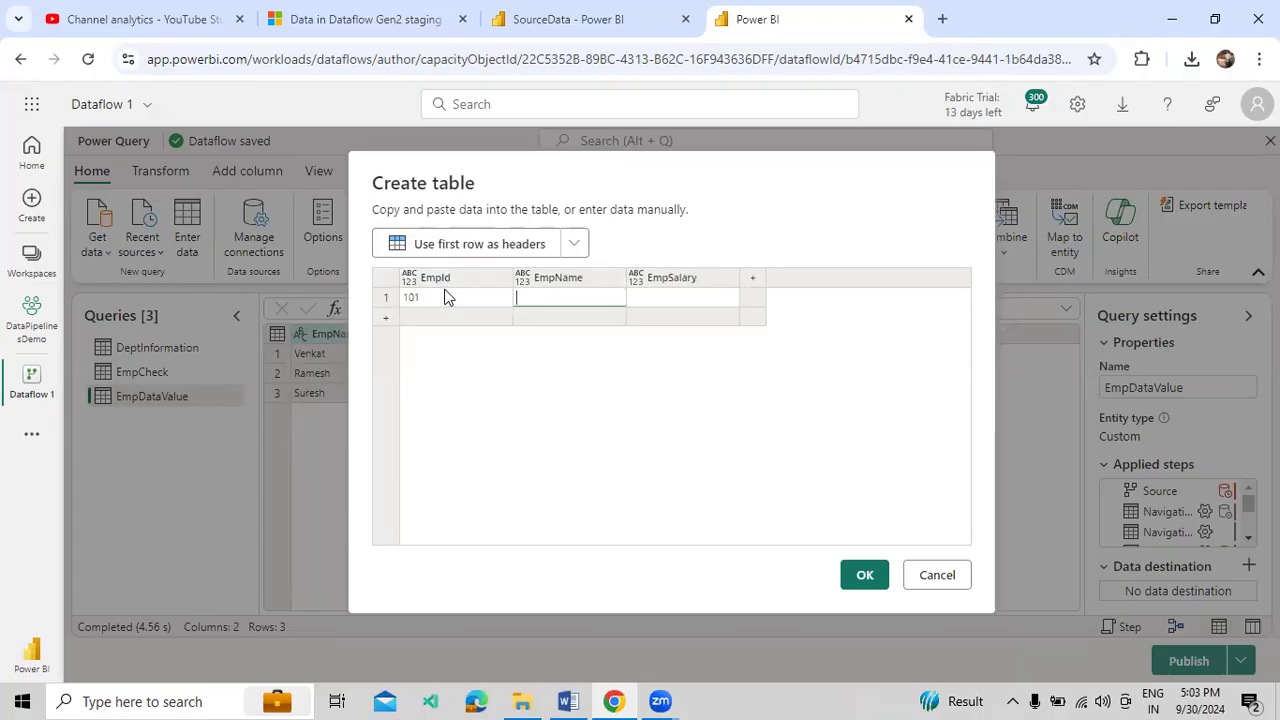
pyautogui.press('Tab')
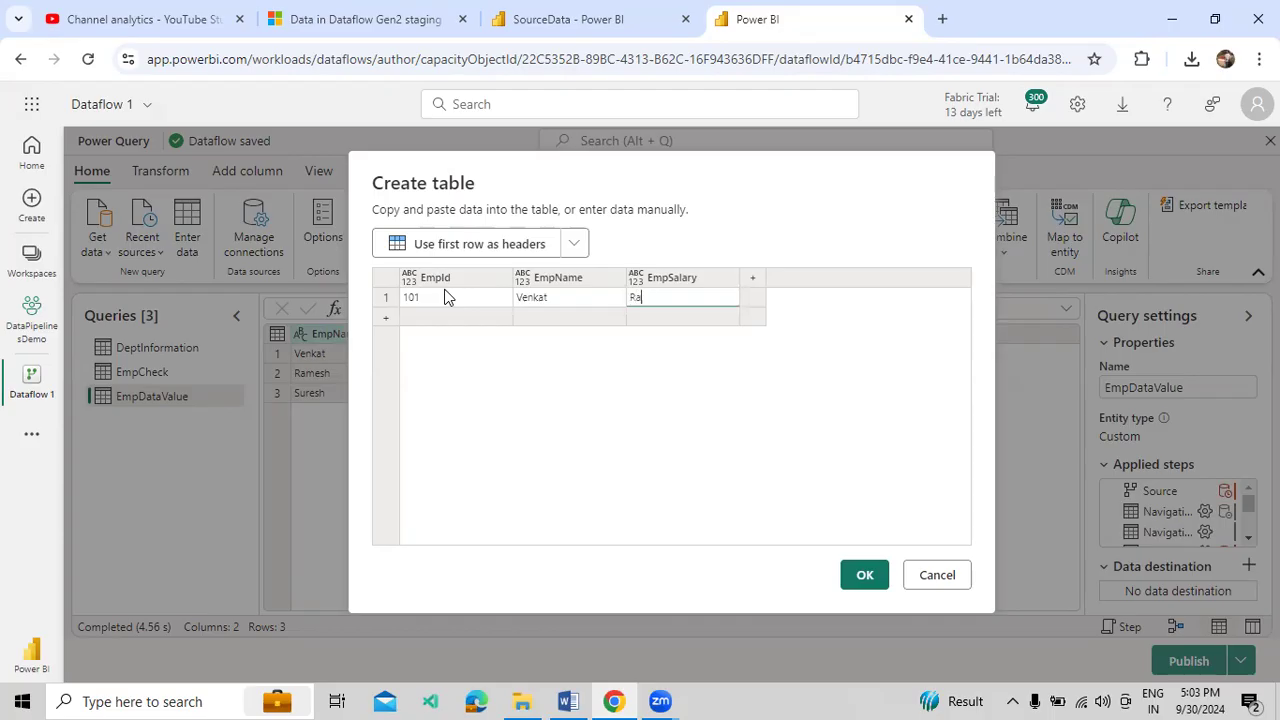
pyautogui.press('Tab')
pyautogui.click(757, 280)
pyautogui.rightClick(753, 278)
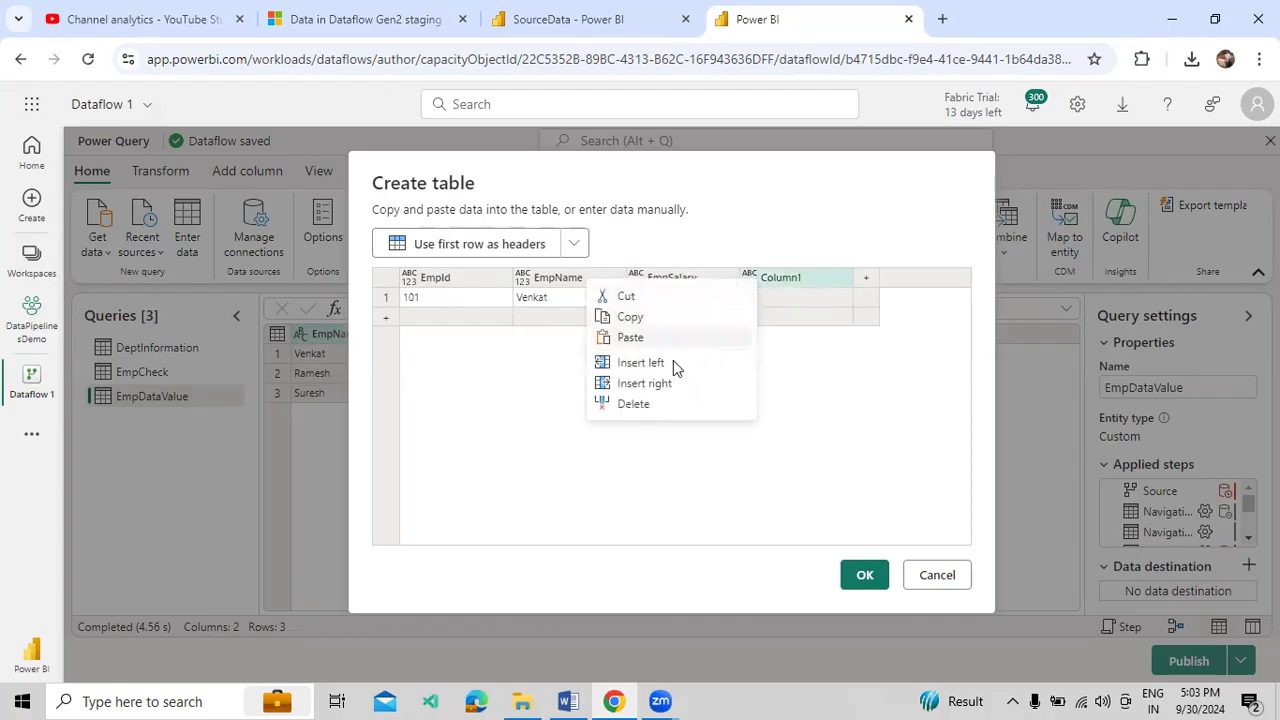
pyautogui.click(650, 405)
# Add a second row with EmpId 102 and the employee's name.
pyautogui.click(386, 318)
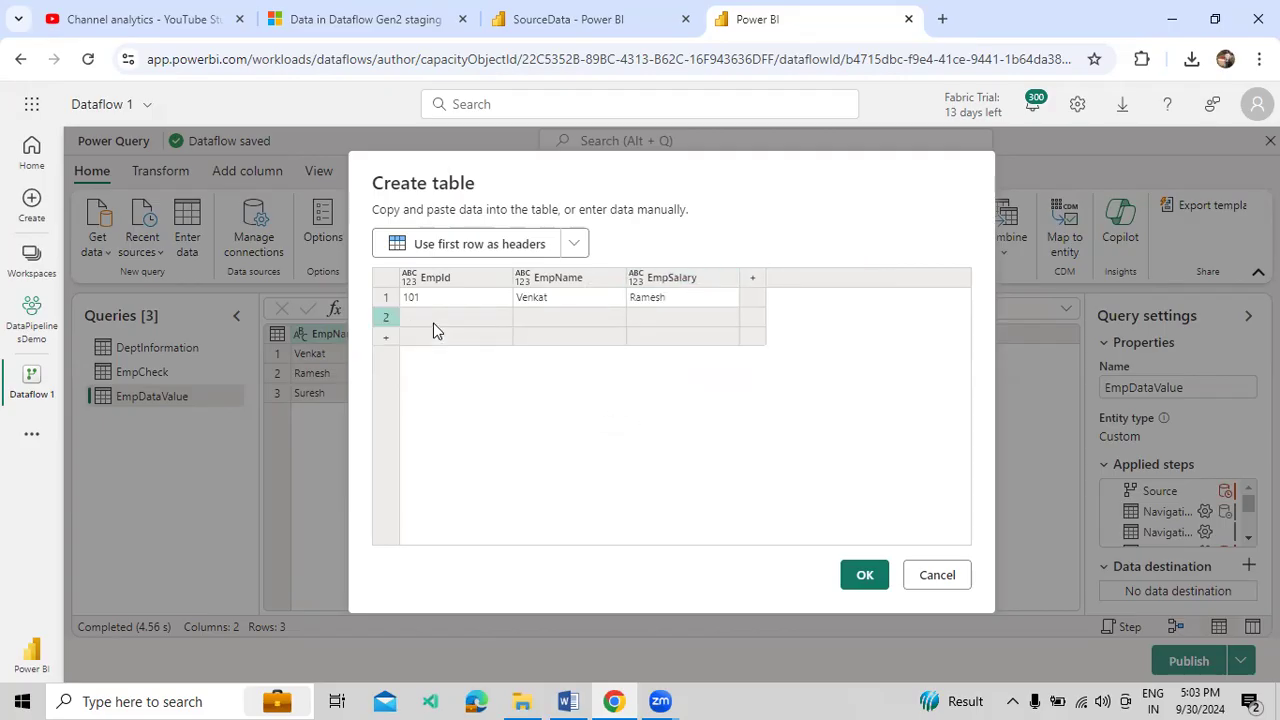
pyautogui.click(435, 320)
pyautogui.write('102')
pyautogui.press('Tab')
pyautogui.write('Koti')
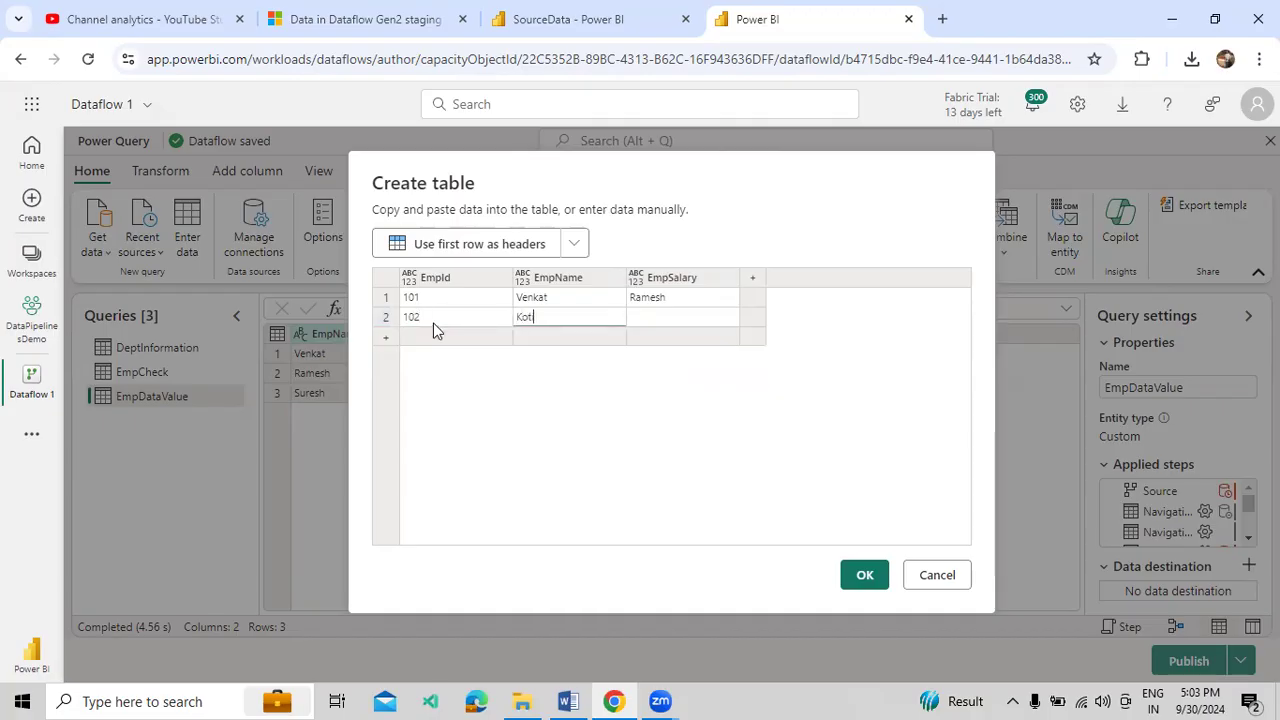
pyautogui.press('Tab')
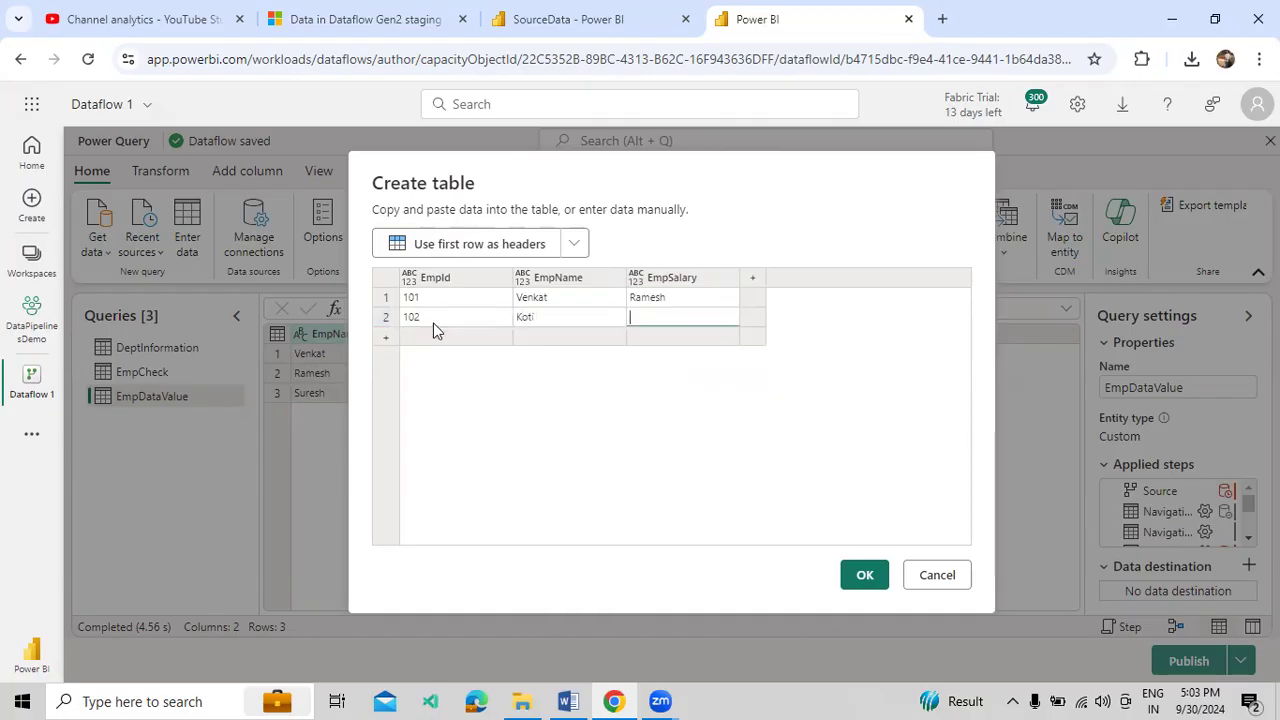
# Set EmpSalary to 3434 in the first row and 544 in the second, and create the table.
pyautogui.click(662, 298)
pyautogui.write('3434')
pyautogui.click(650, 324)
pyautogui.write('wew')
pyautogui.write('544')
pyautogui.click(865, 577)
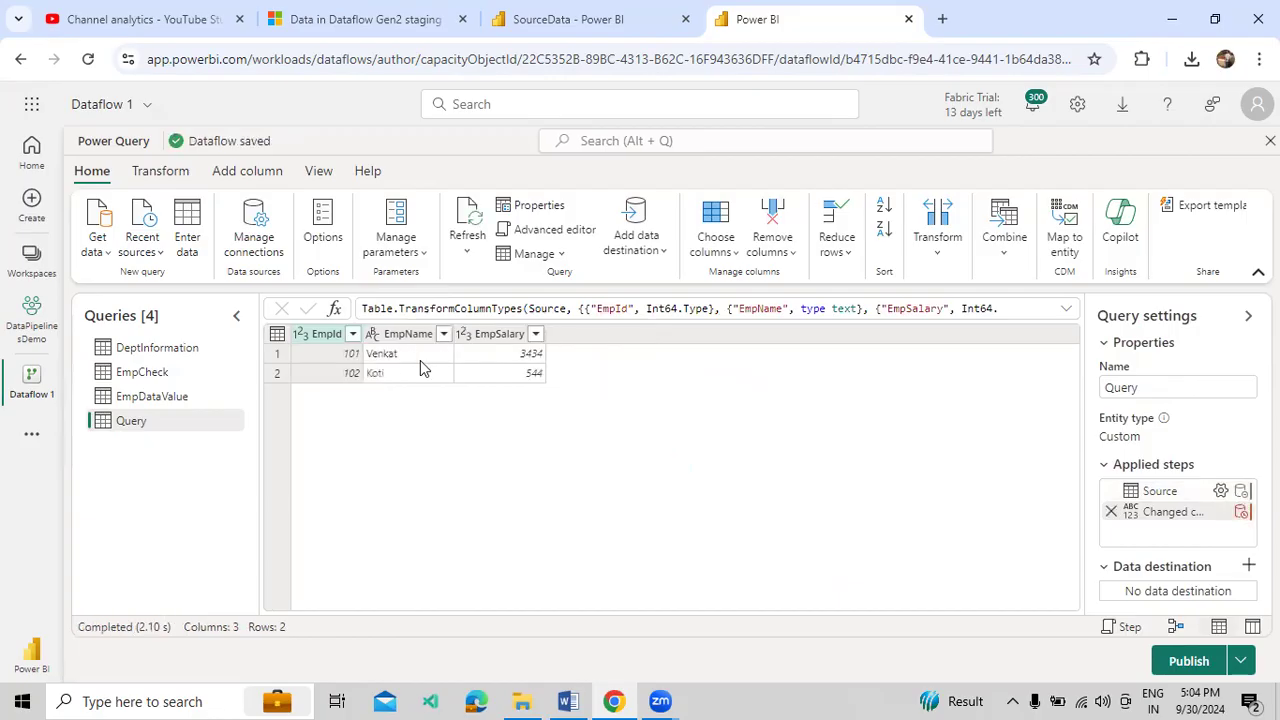
# Rename the manually entered query as TempEmpData.
pyautogui.click(1148, 385)
pyautogui.write('Temp')
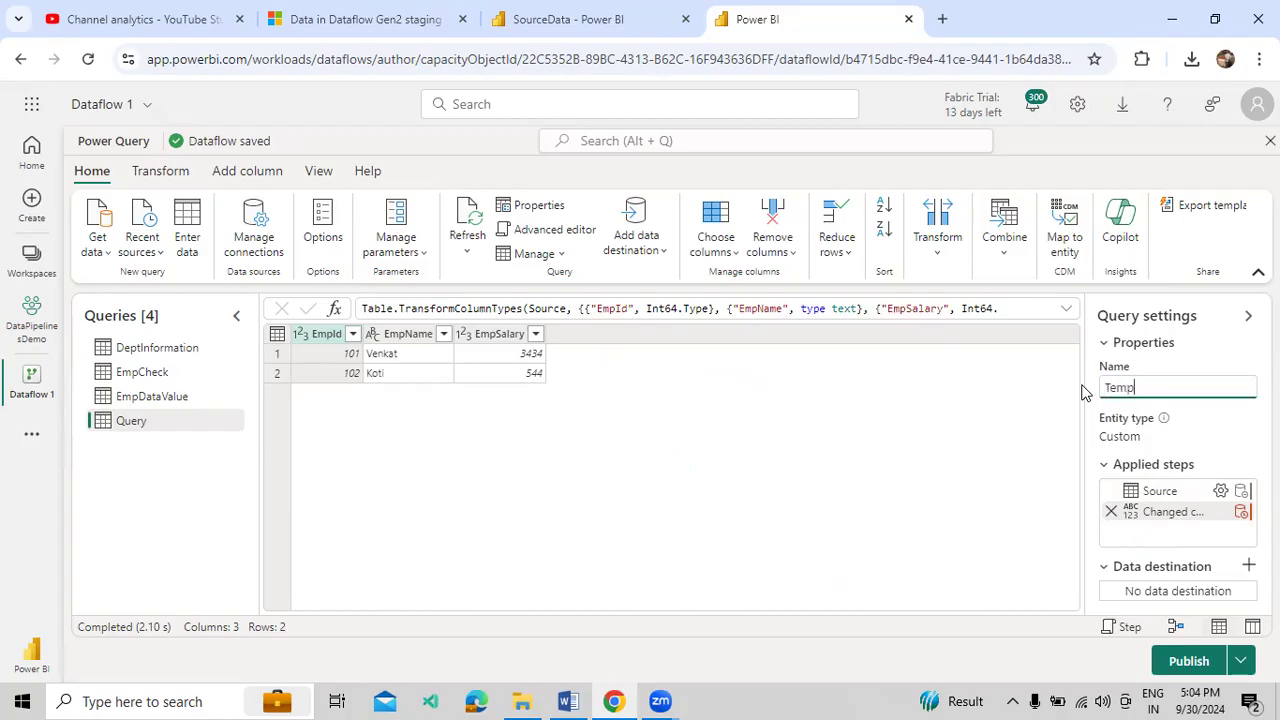
pyautogui.write('EmpData')
pyautogui.press('Return')
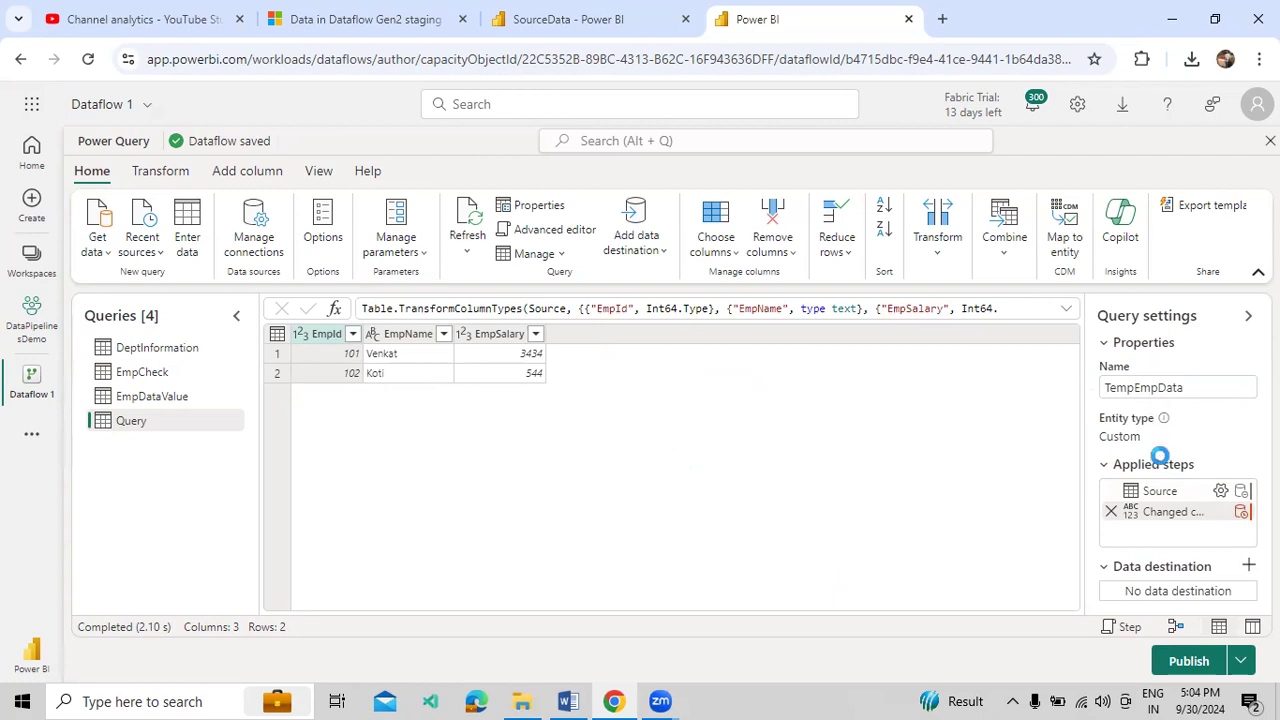
# Reopen TempEmpData's source table and delete the row with EmpId 102.
pyautogui.click(1222, 492)
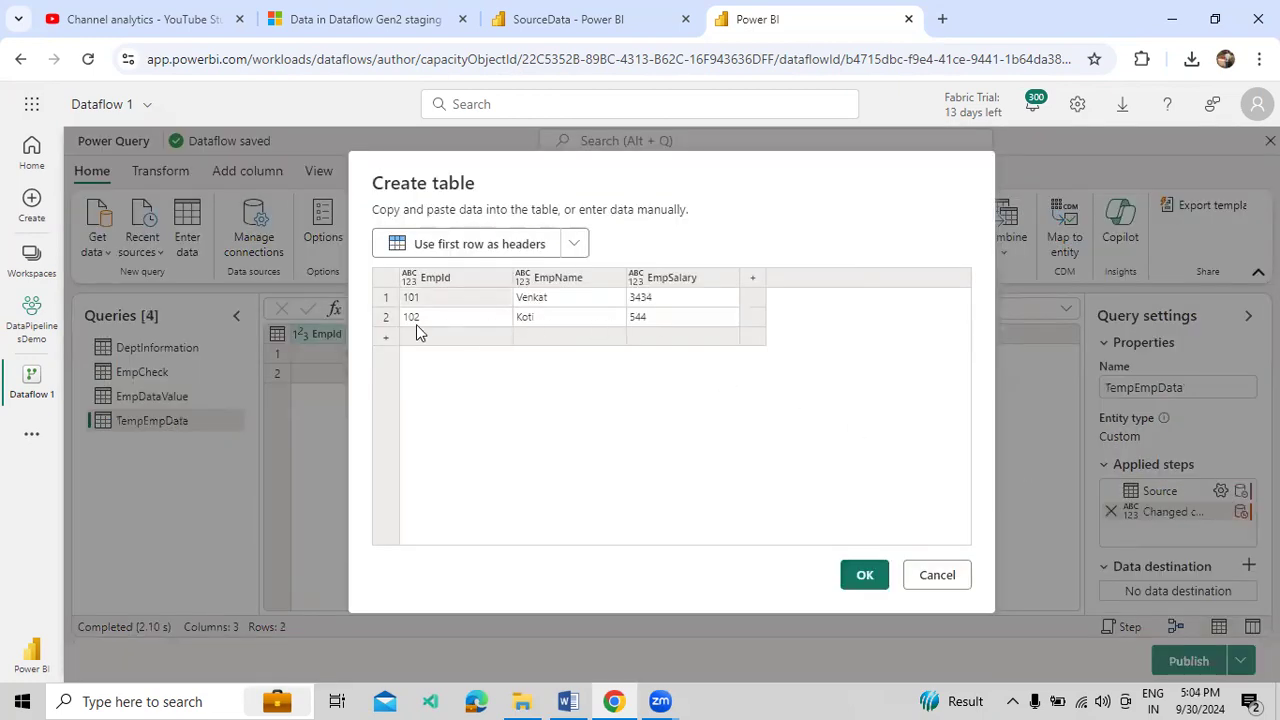
pyautogui.rightClick(381, 319)
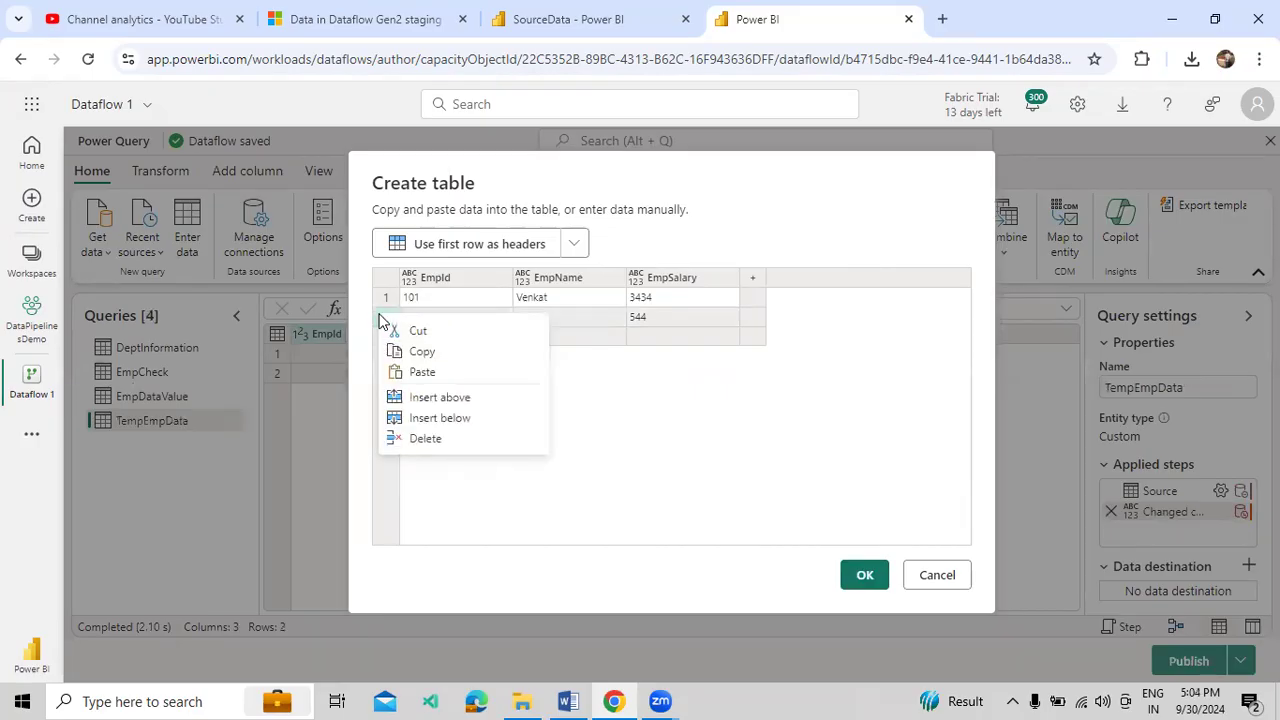
pyautogui.click(425, 438)
pyautogui.click(860, 578)
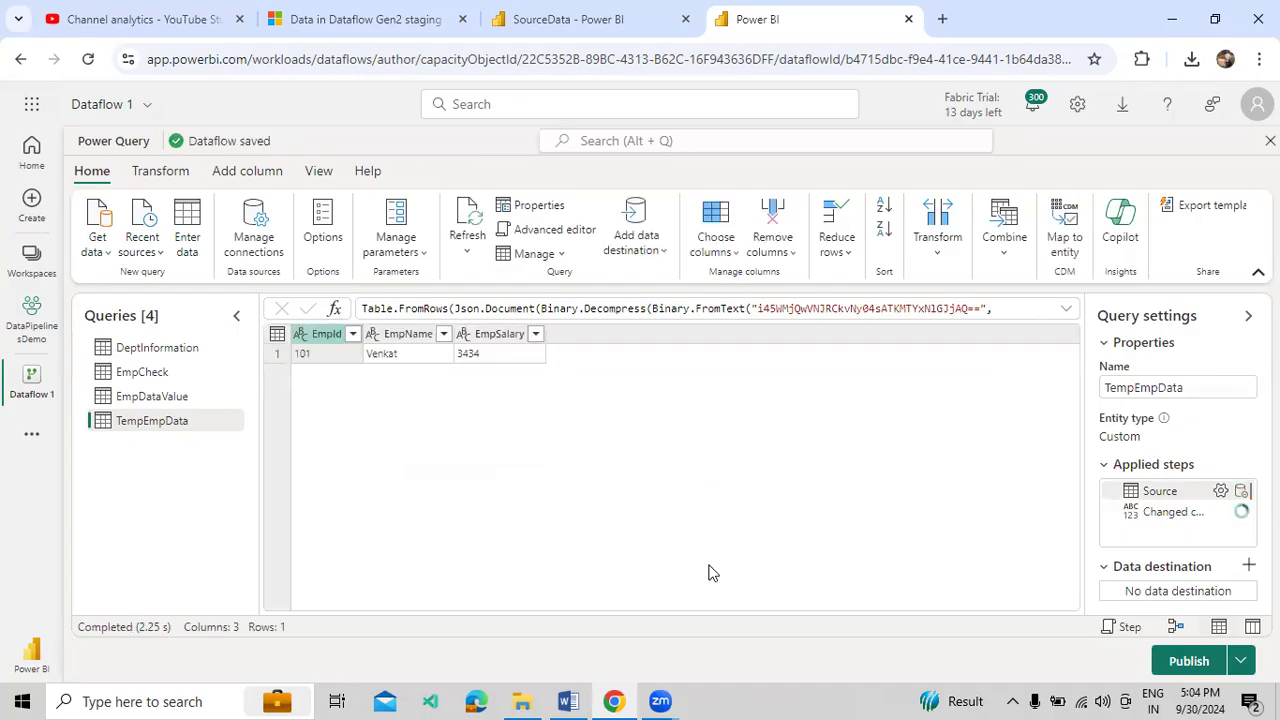
# Compare the connections linked to the current project with those under global permissions, leaving all of them unedited.
pyautogui.click(255, 245)
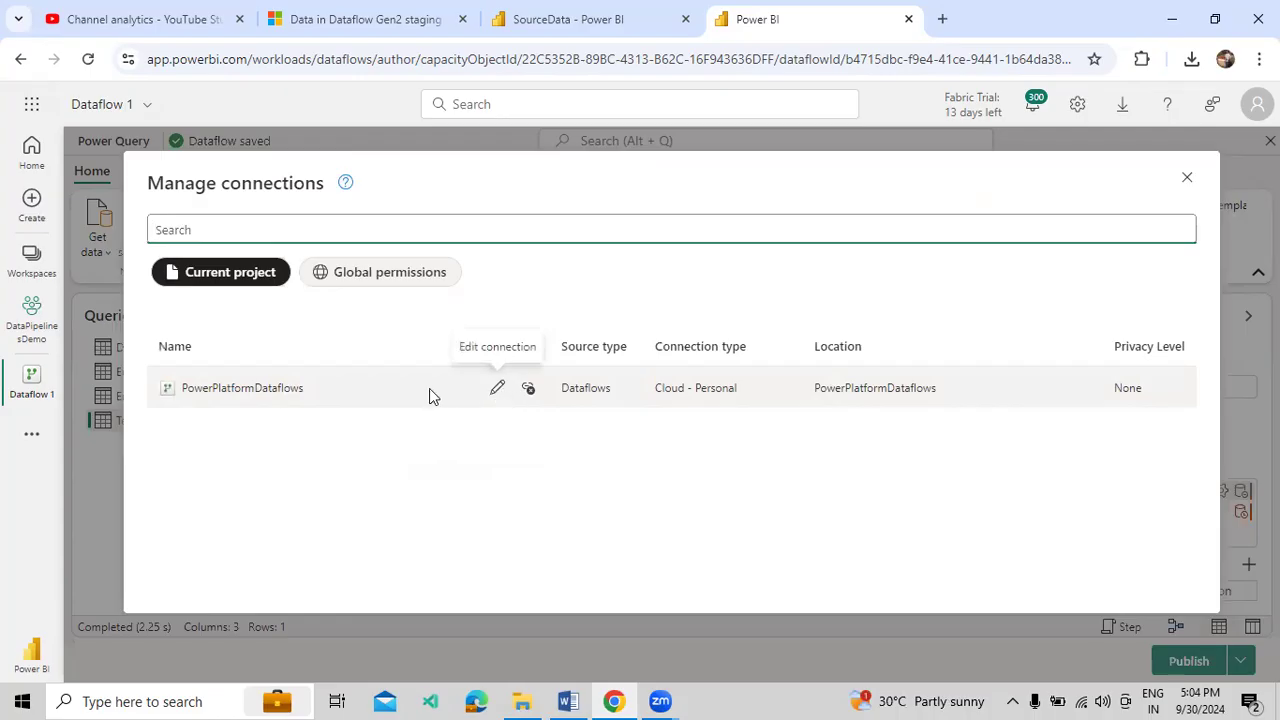
pyautogui.click(386, 276)
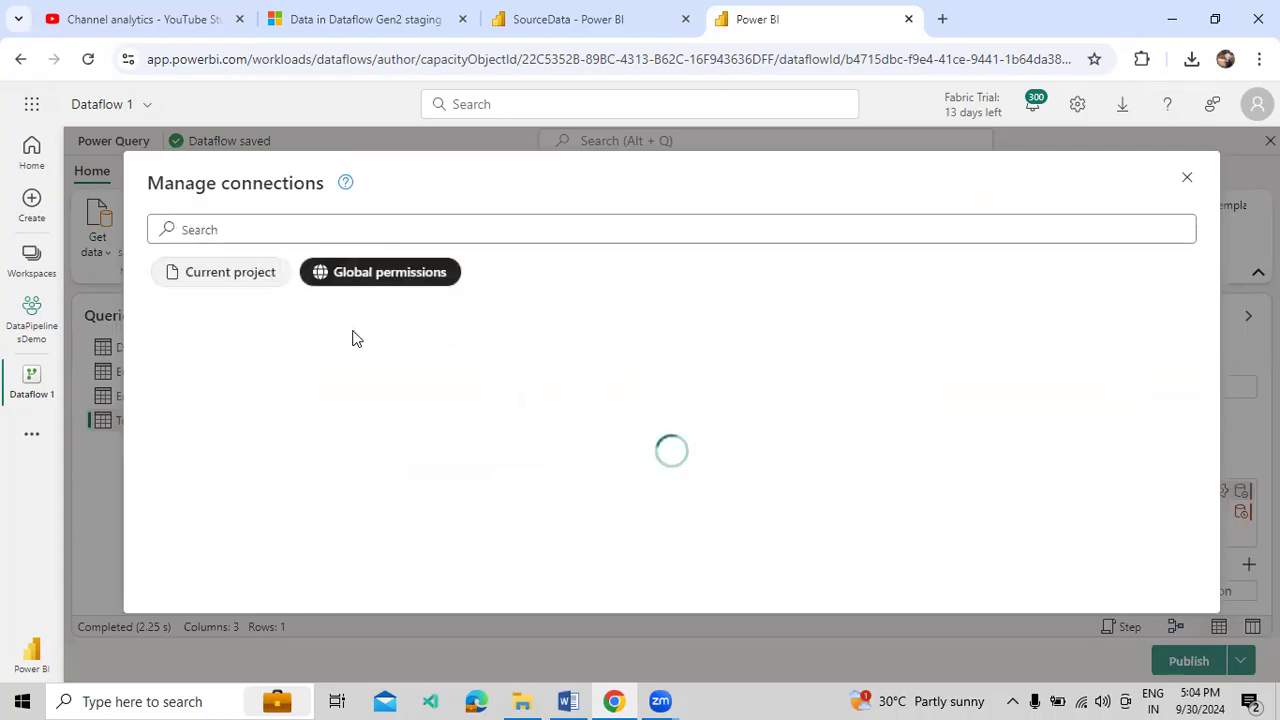
pyautogui.scroll(-1, 414, 445)
pyautogui.scroll(1, 414, 450)
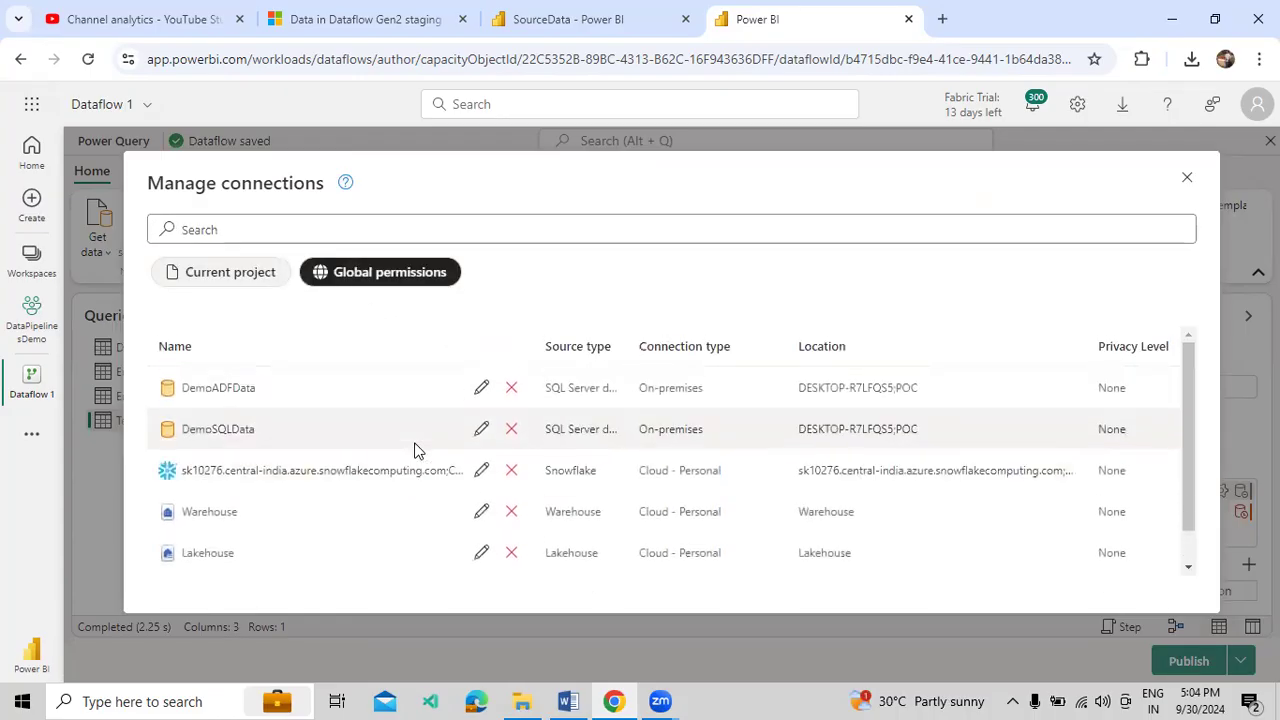
pyautogui.scroll(-1, 418, 450)
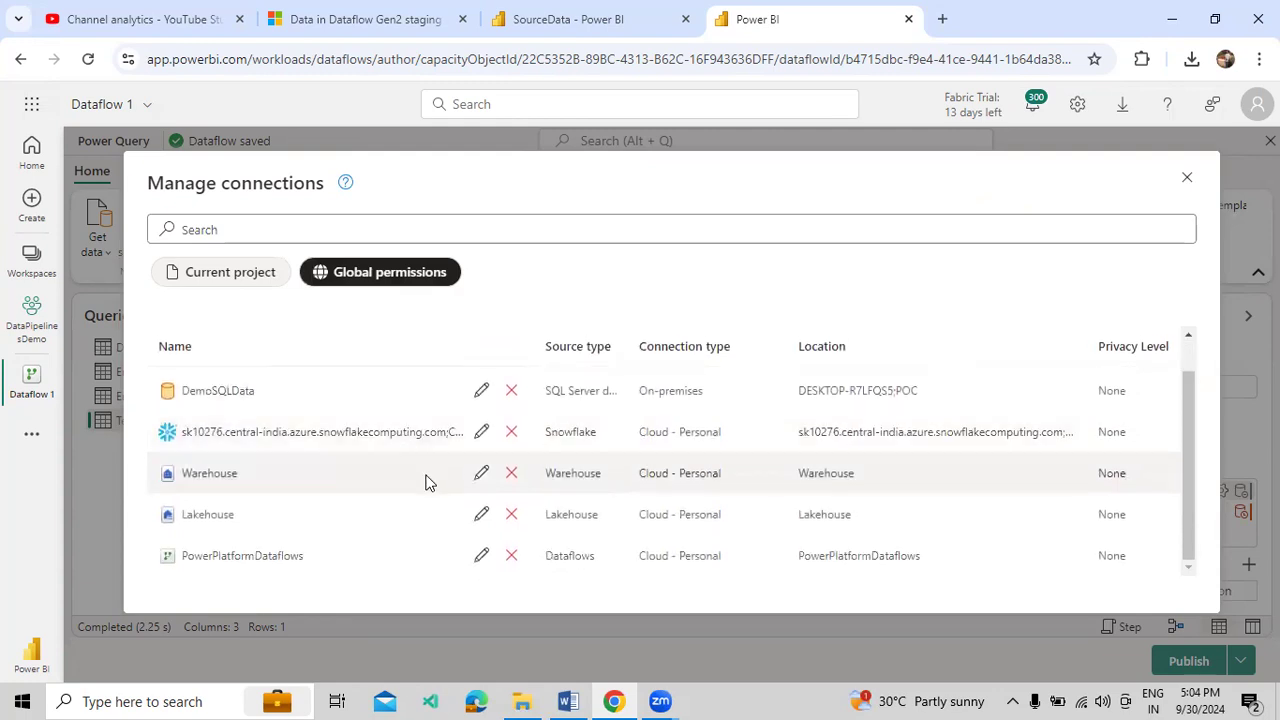
pyautogui.scroll(1, 428, 480)
pyautogui.click(226, 280)
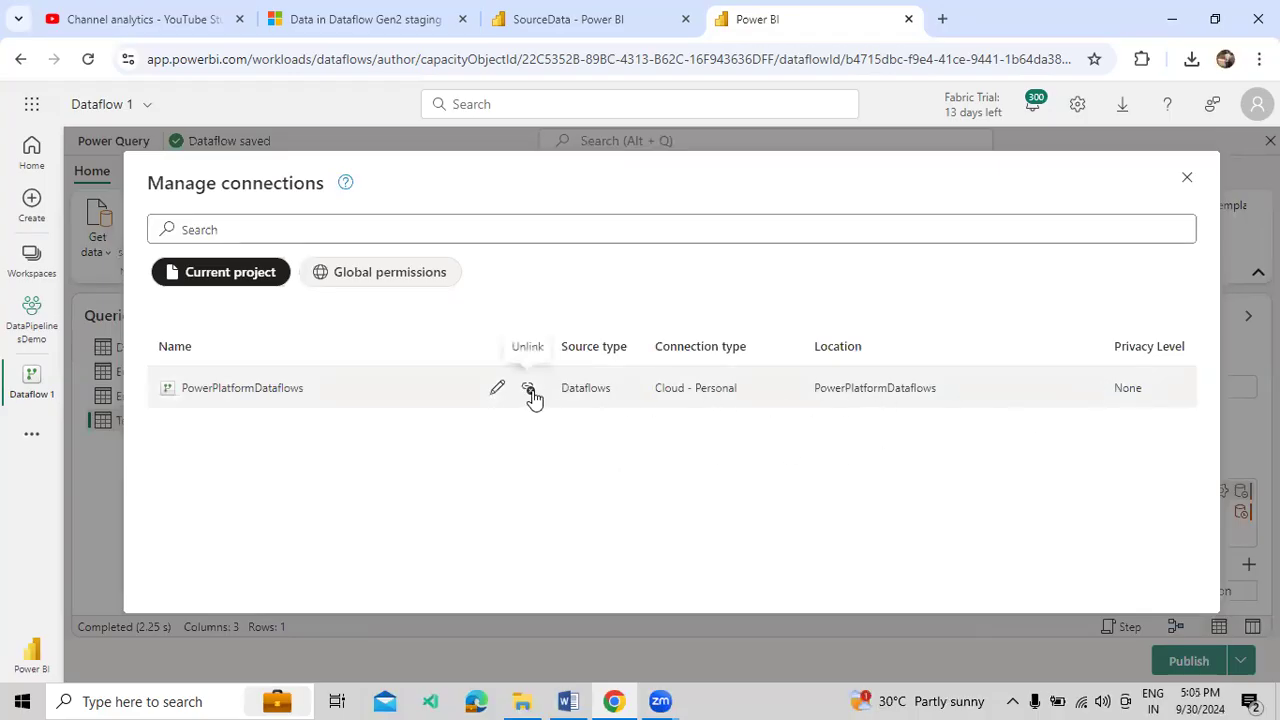
pyautogui.click(400, 281)
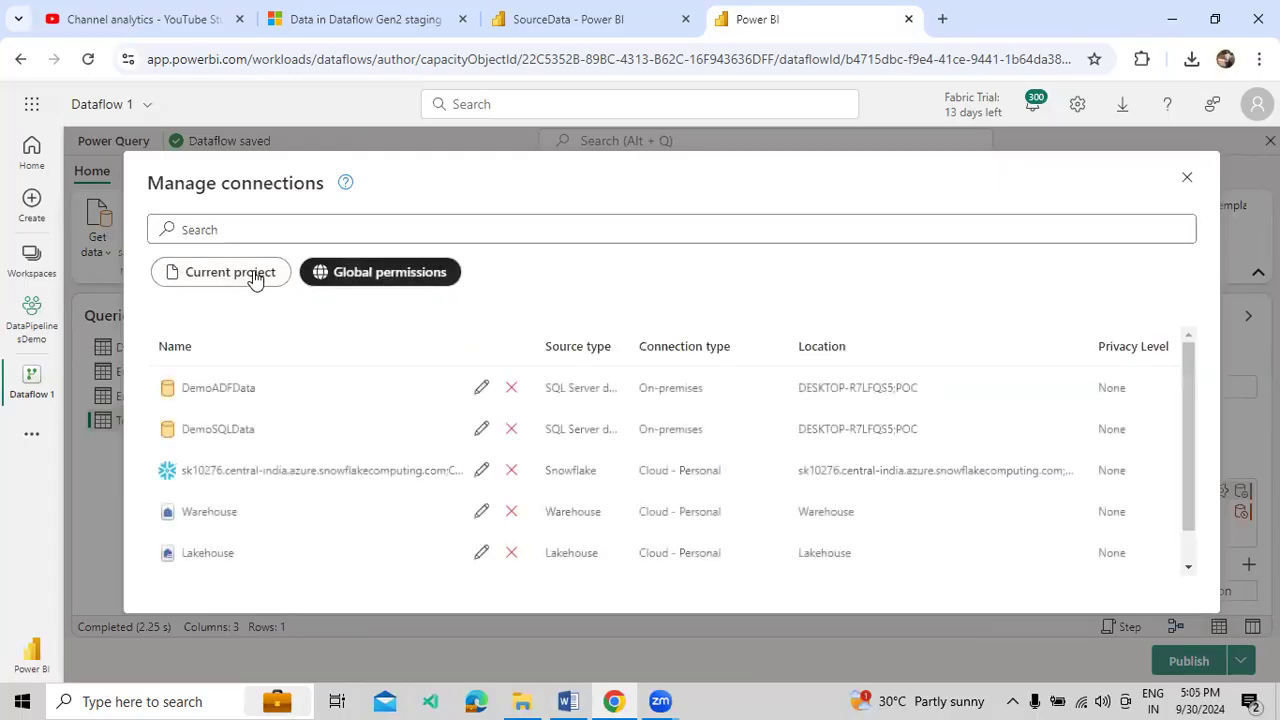
pyautogui.click(256, 280)
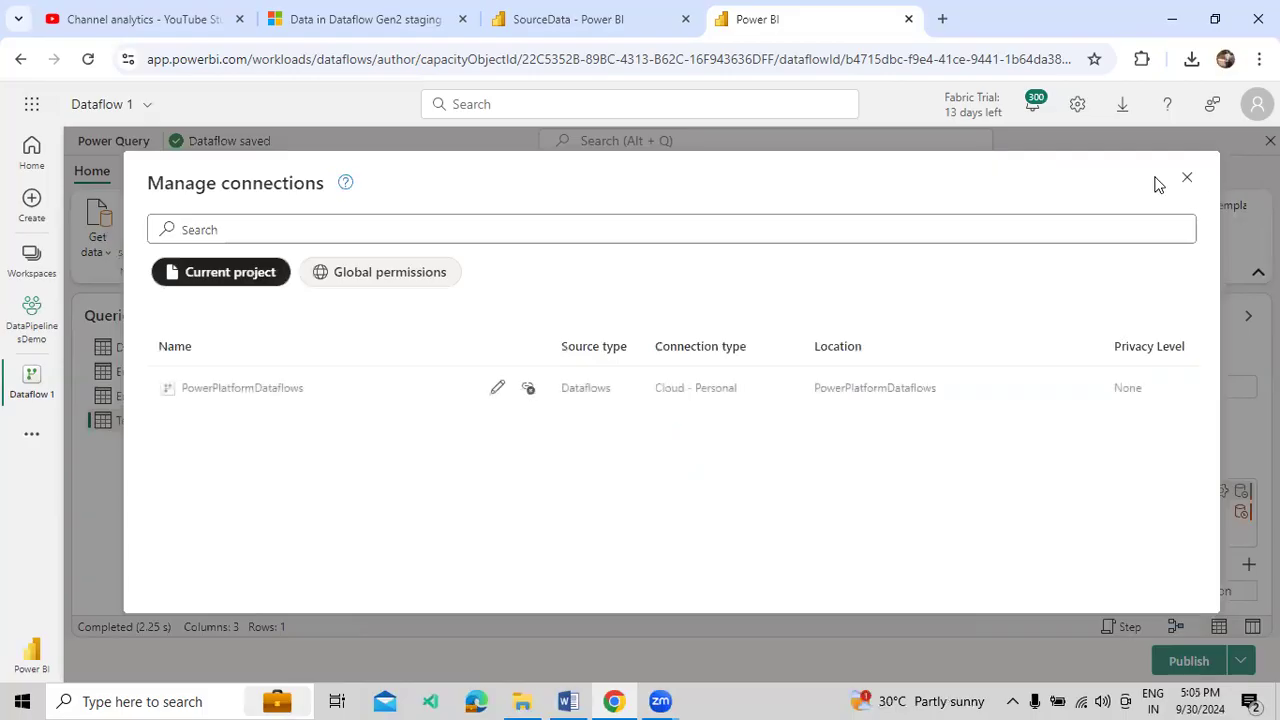
pyautogui.click(1188, 180)
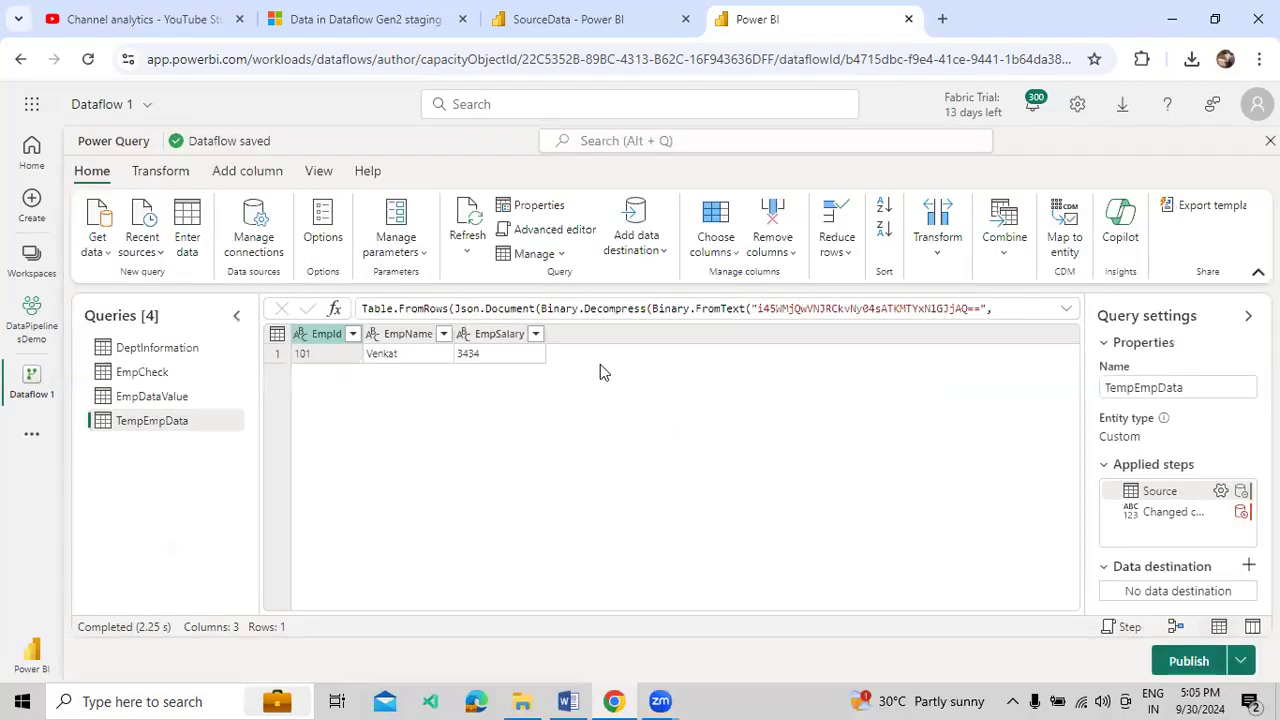
# Examine the fast copy setting in the dataflow's Scale options and leave without changing it.
pyautogui.click(467, 252)
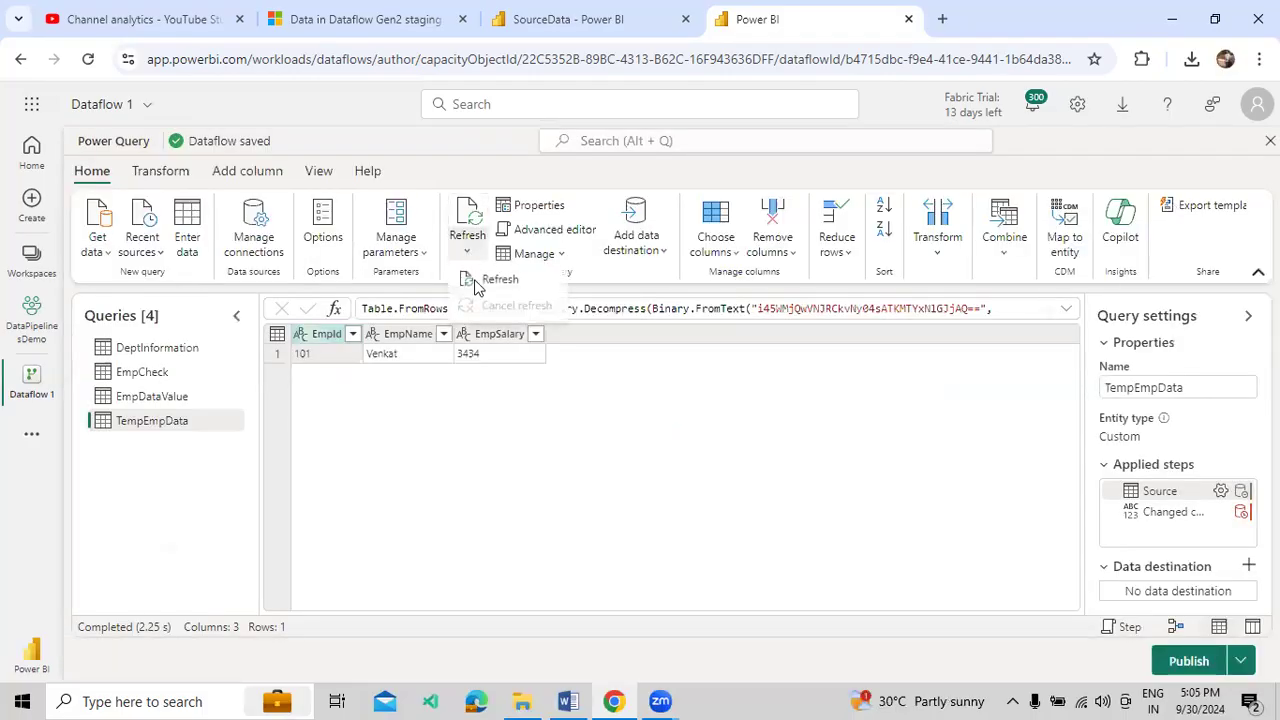
pyautogui.click(448, 441)
pyautogui.click(322, 238)
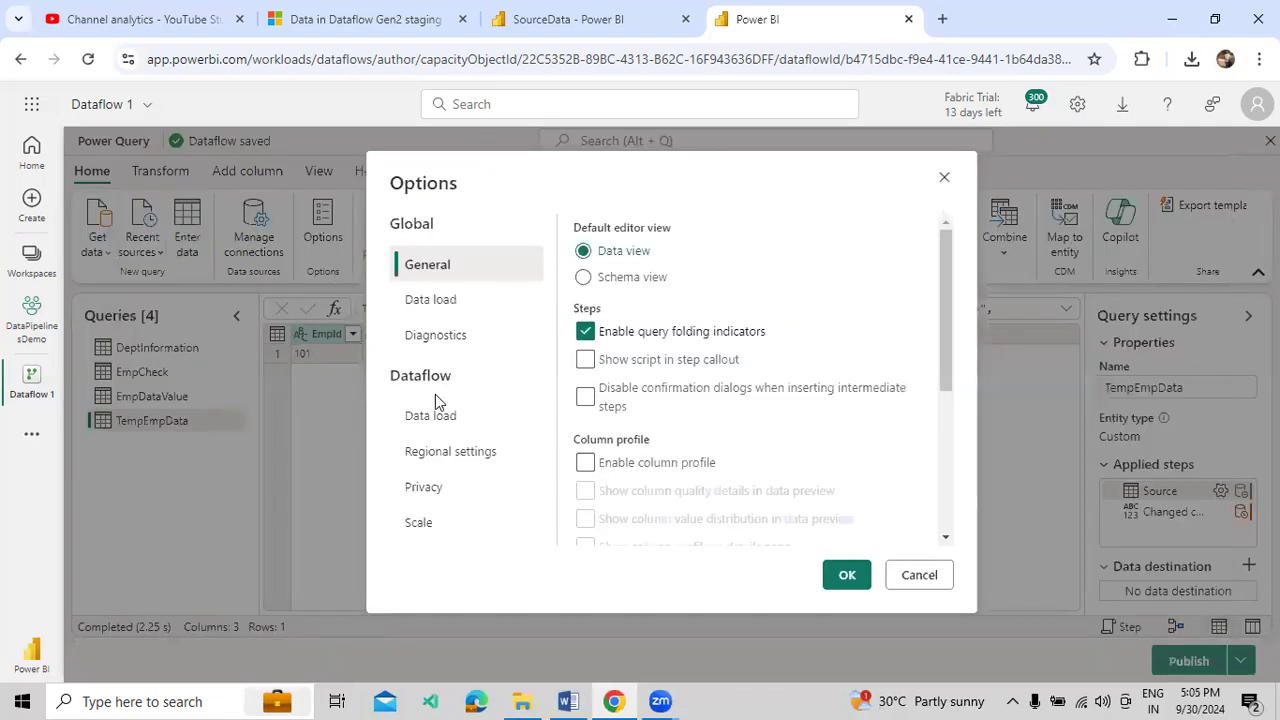
pyautogui.click(442, 525)
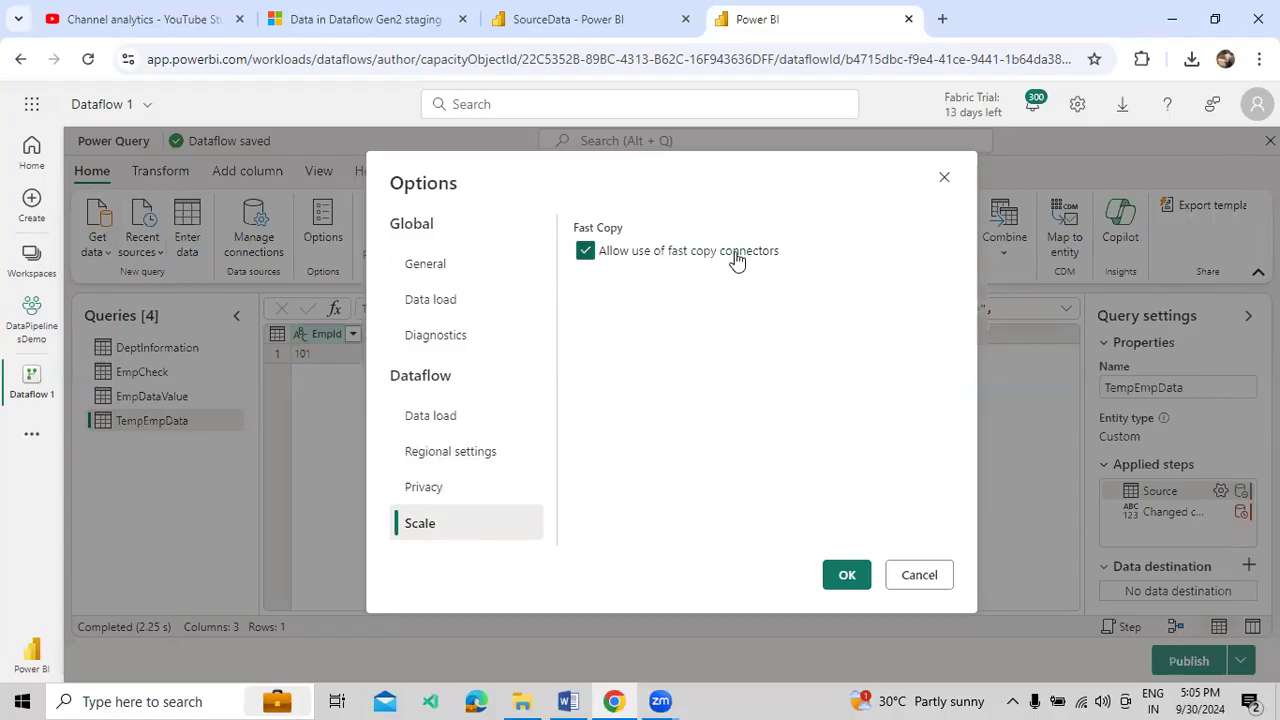
pyautogui.click(917, 577)
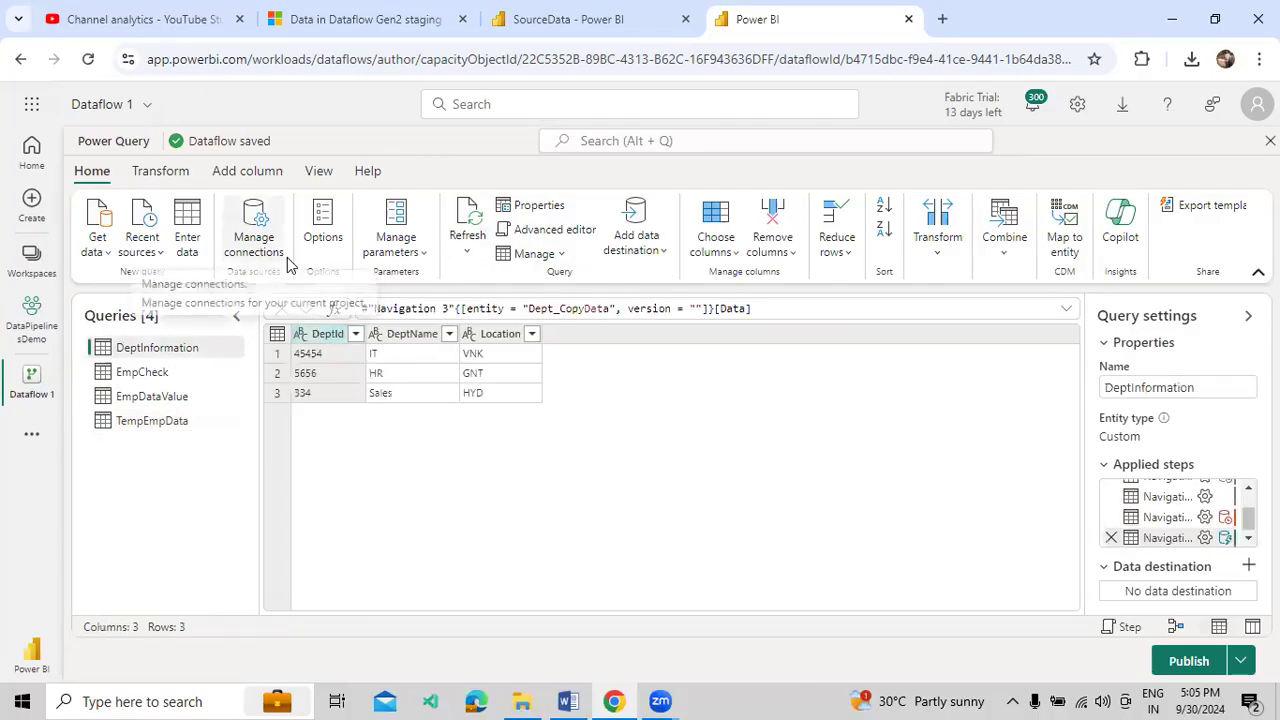
# Set up a new required parameter EmpId of type Any, accepting any value, with current value 100.
pyautogui.click(428, 256)
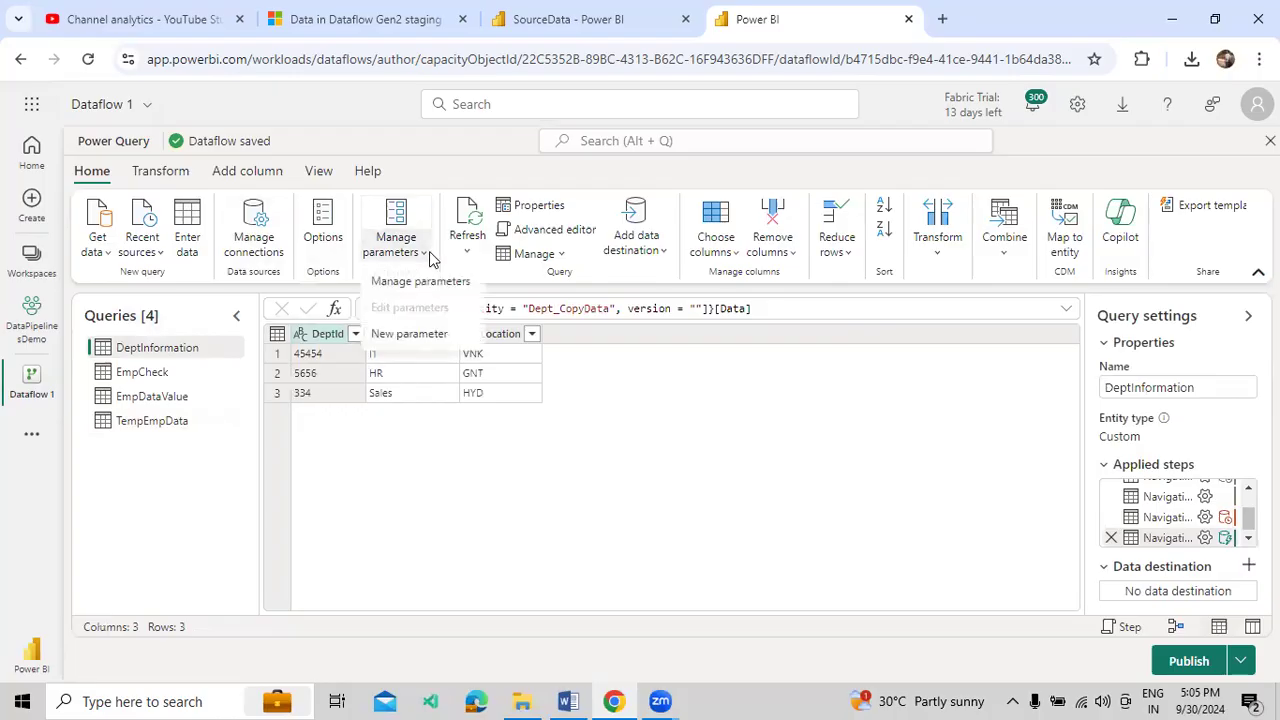
pyautogui.click(415, 345)
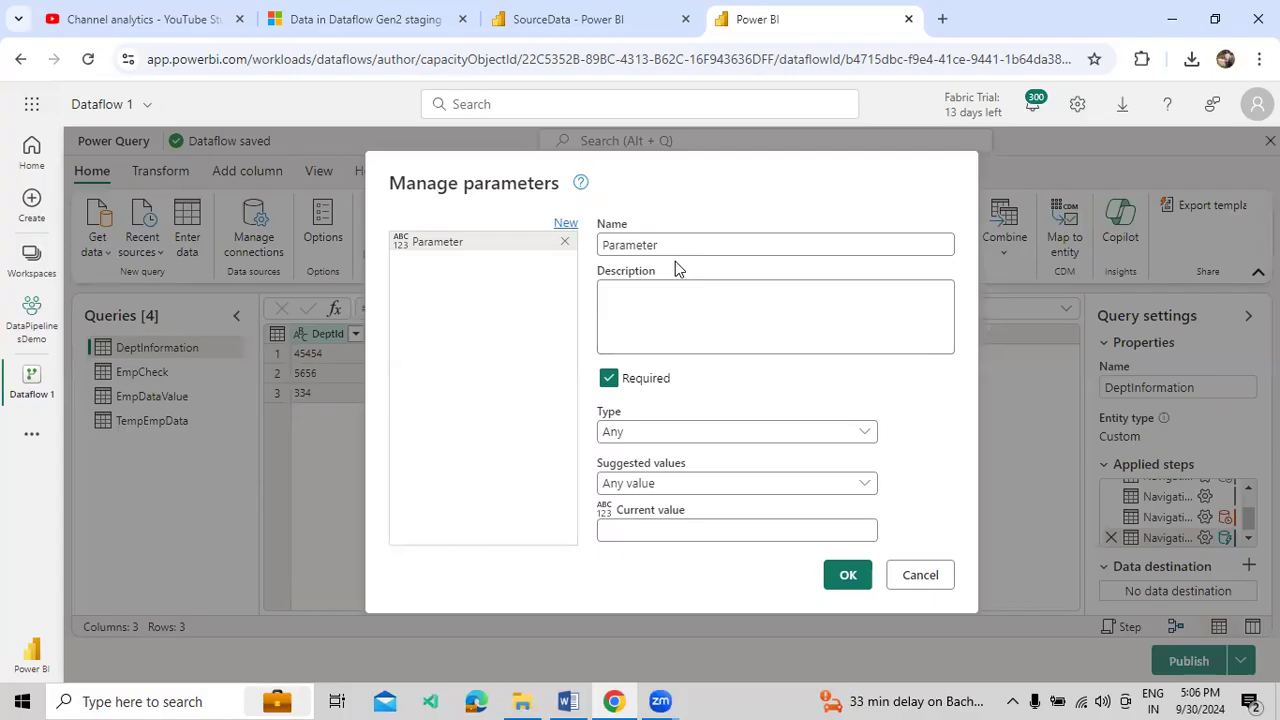
pyautogui.write('EmpId')
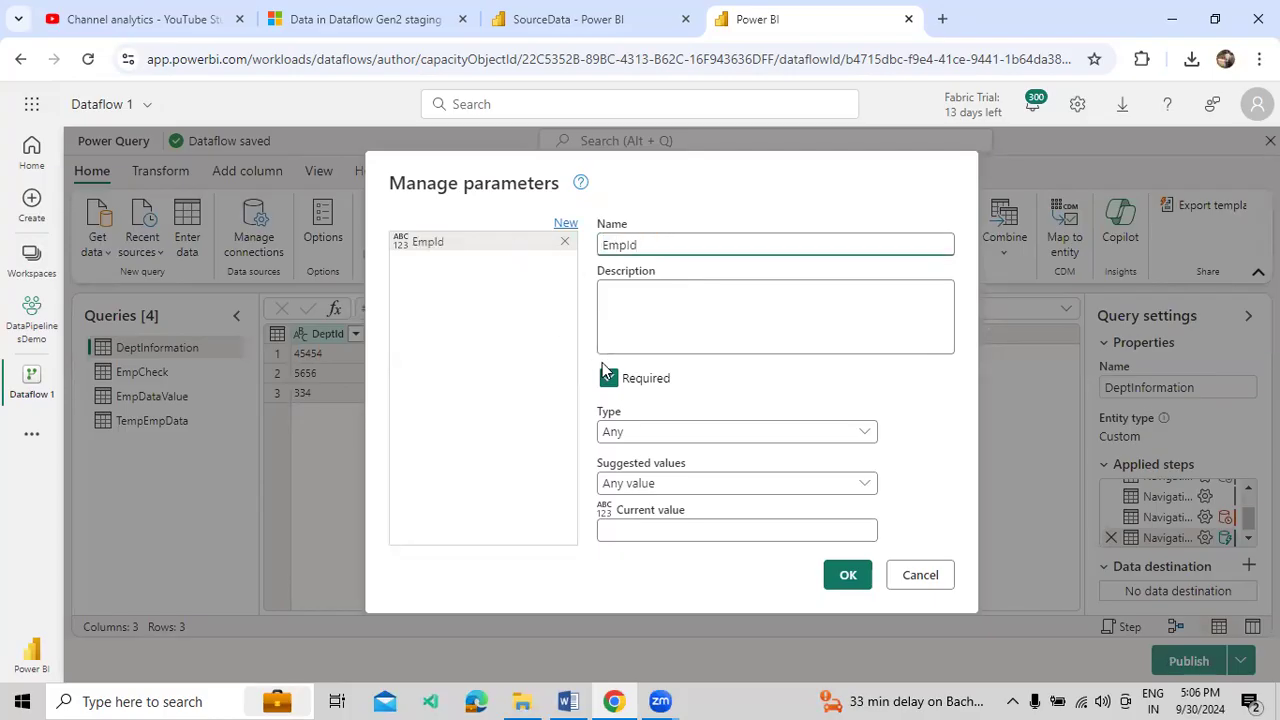
pyautogui.click(622, 436)
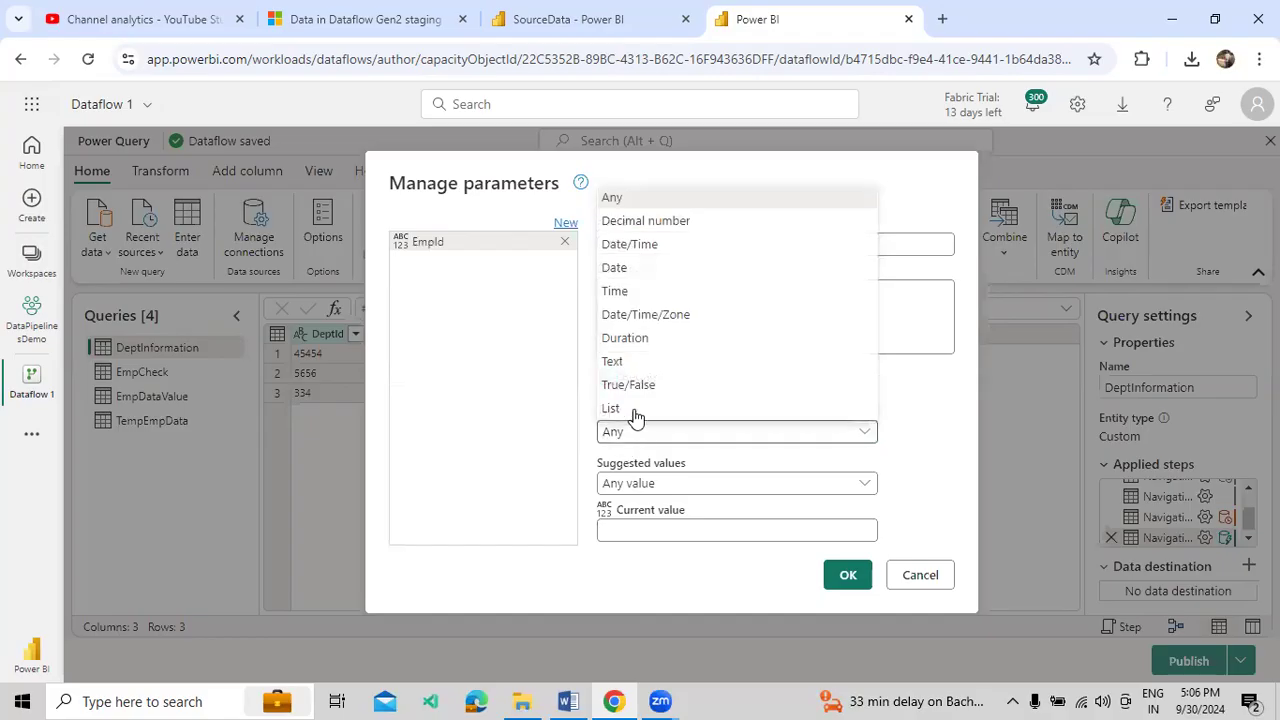
pyautogui.click(630, 207)
pyautogui.click(686, 485)
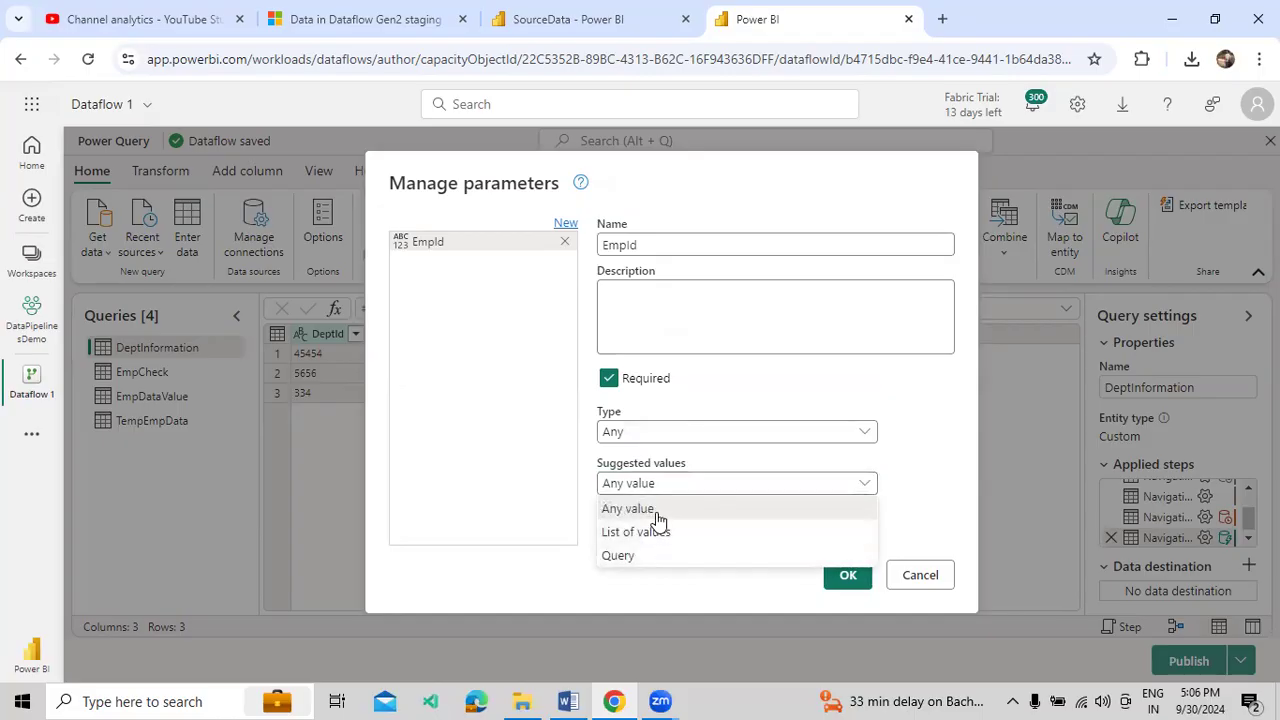
pyautogui.click(658, 510)
pyautogui.click(655, 524)
pyautogui.write('100')
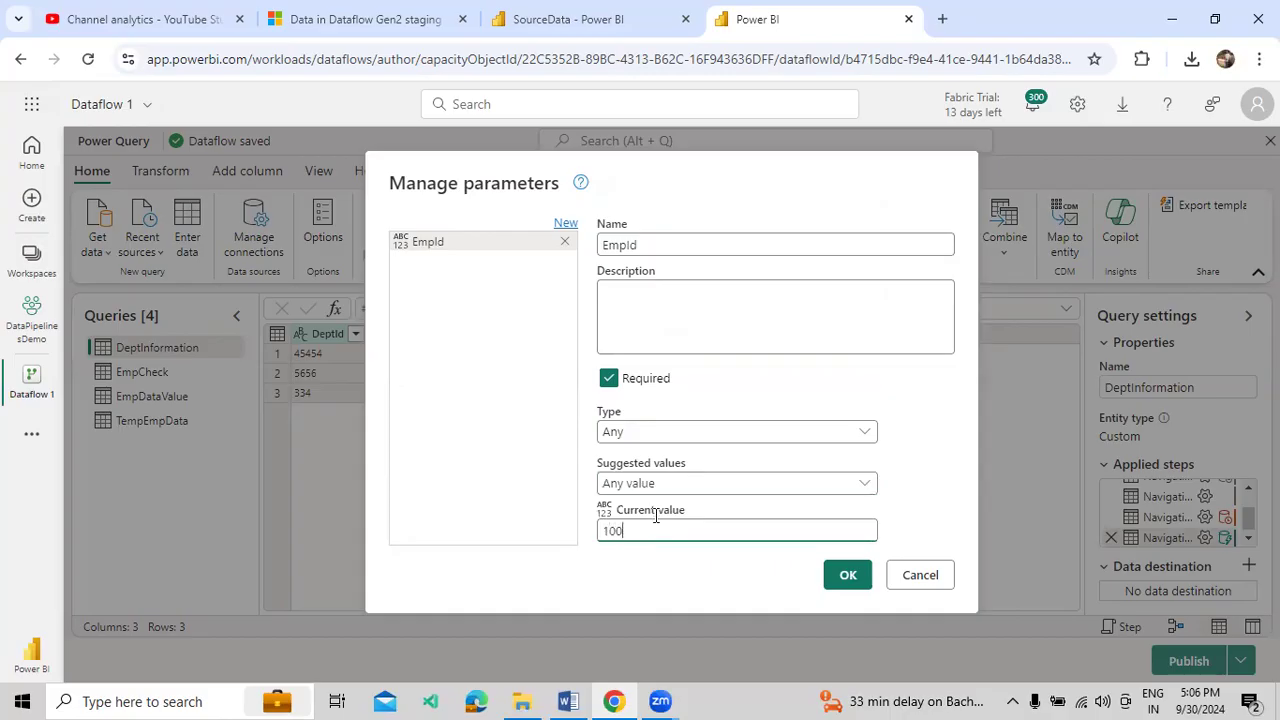
pyautogui.click(646, 435)
pyautogui.click(646, 435)
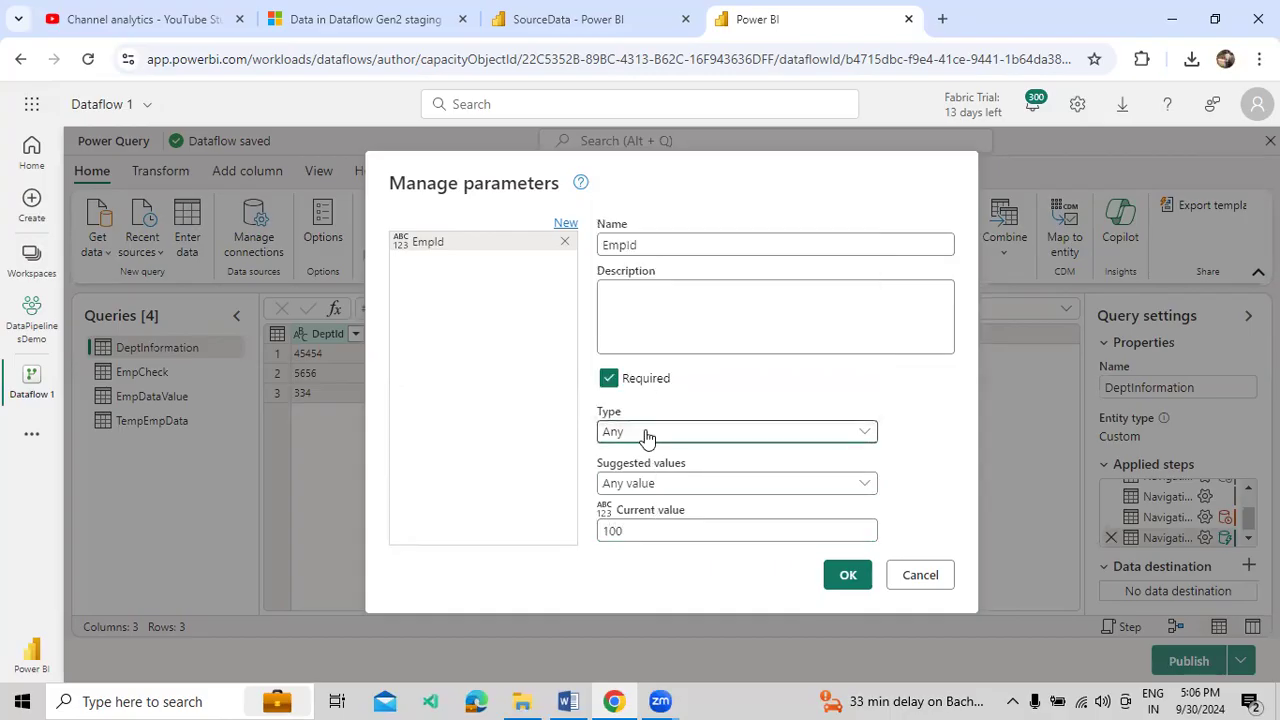
# Change the EmpId parameter's suggested values to List of values, with default value 200 and current value 344.
pyautogui.click(640, 488)
pyautogui.click(640, 488)
pyautogui.click(641, 489)
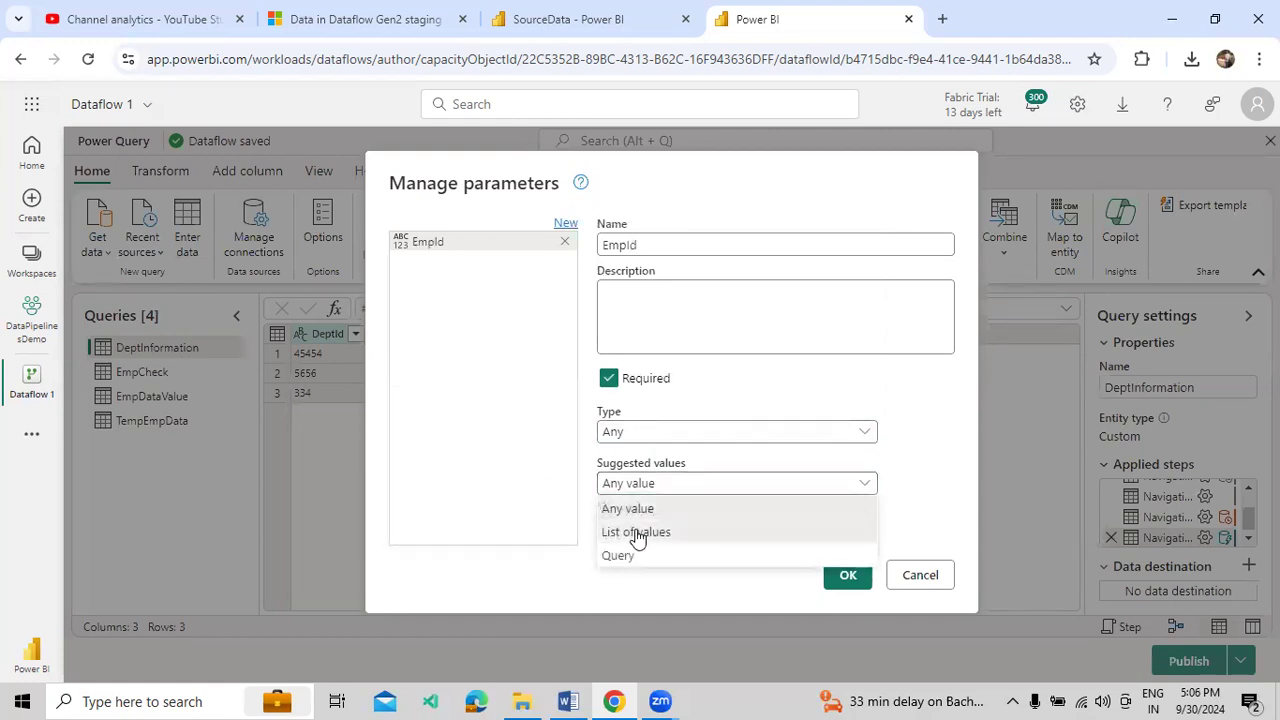
pyautogui.click(636, 529)
pyautogui.scroll(-1, 636, 529)
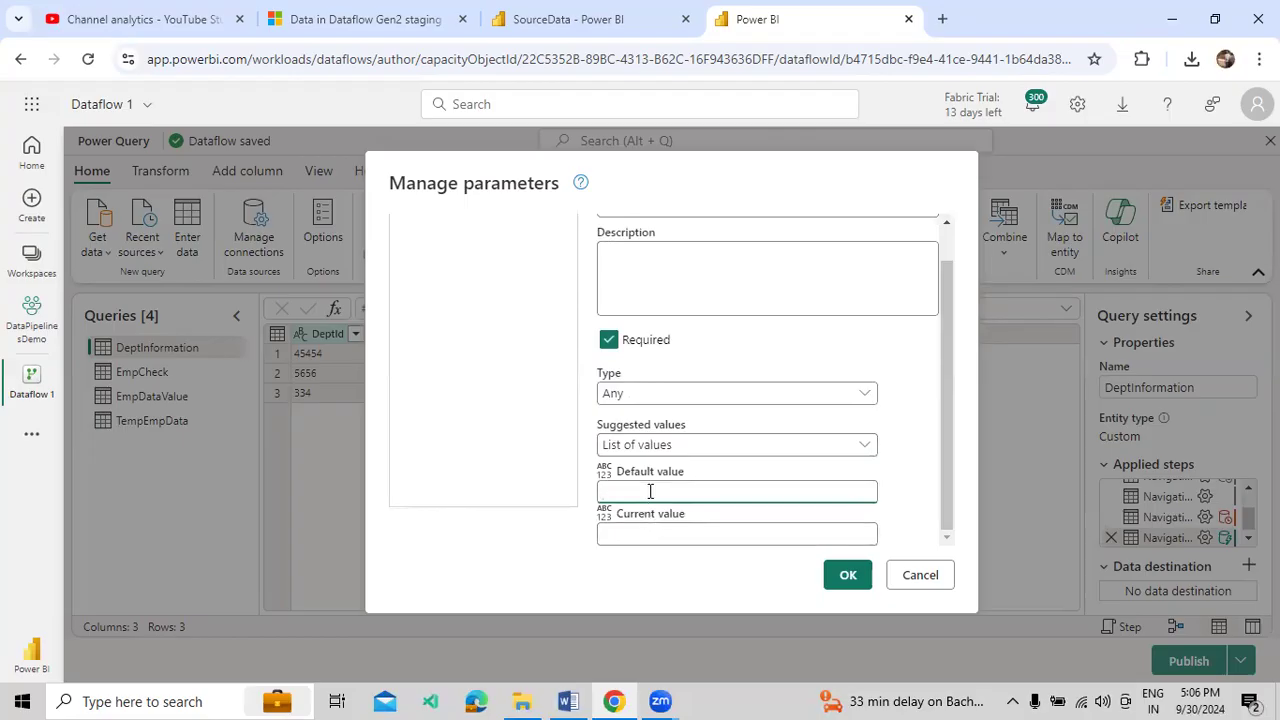
pyautogui.write('200')
pyautogui.click(650, 524)
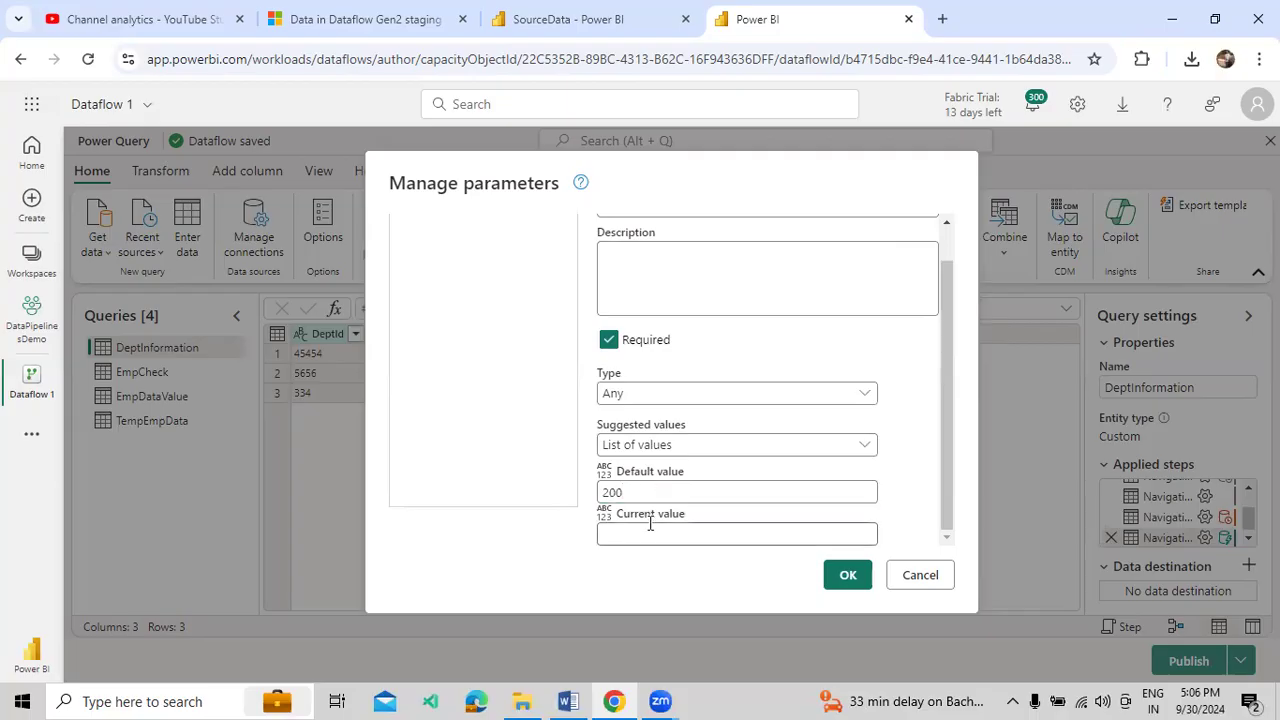
pyautogui.write('344')
pyautogui.click(659, 591)
pyautogui.scroll(1, 717, 468)
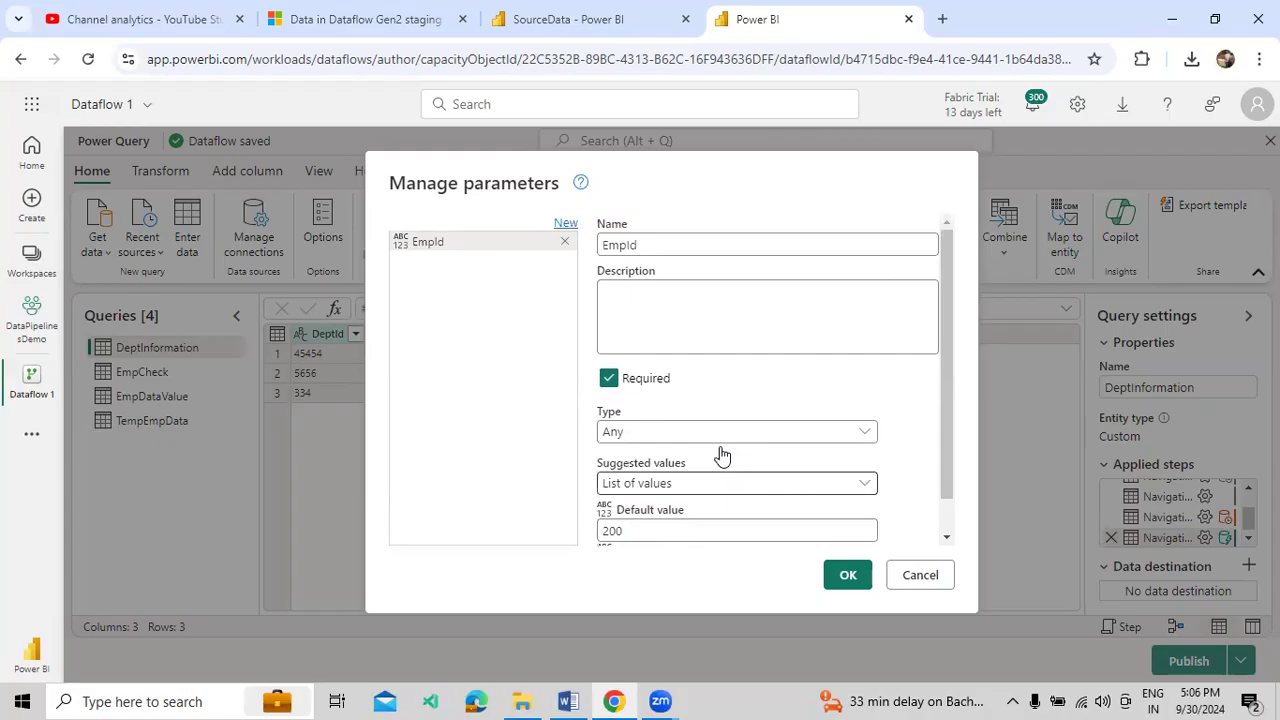
pyautogui.scroll(-1, 722, 456)
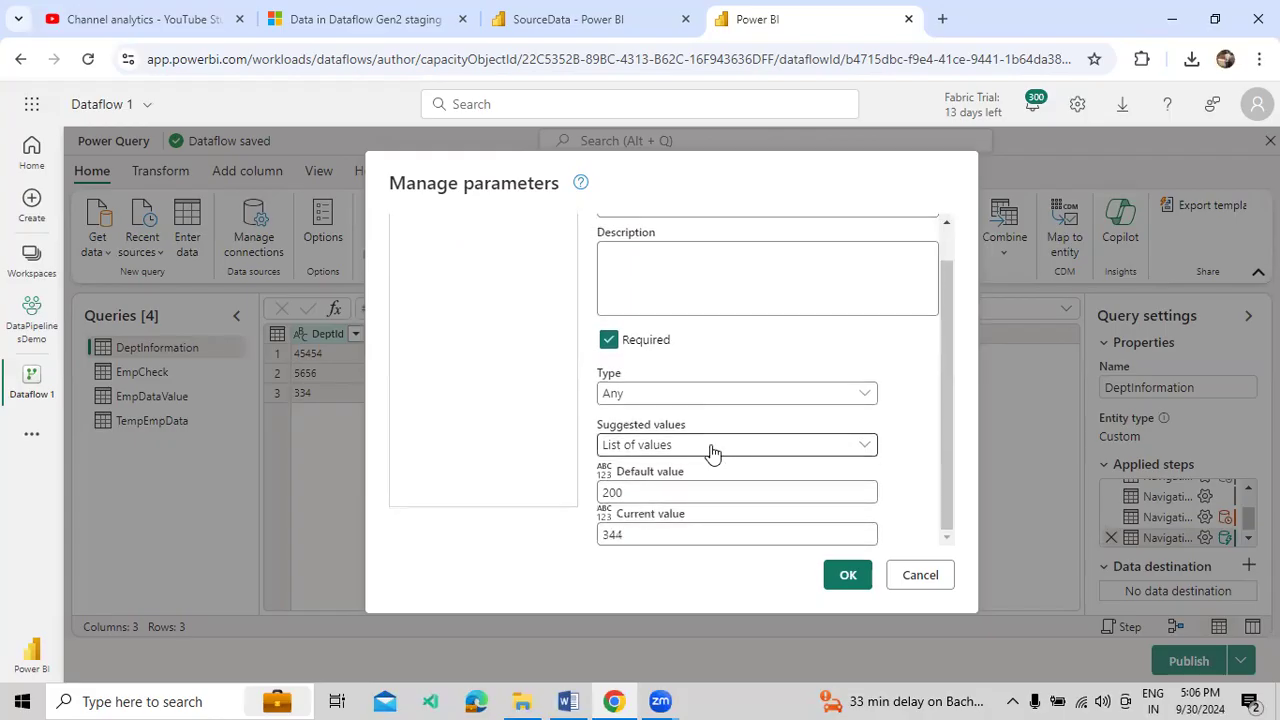
# Switch the EmpId parameter's suggested values to Query, check the query choices, and discard the new parameter.
pyautogui.click(712, 447)
pyautogui.click(643, 520)
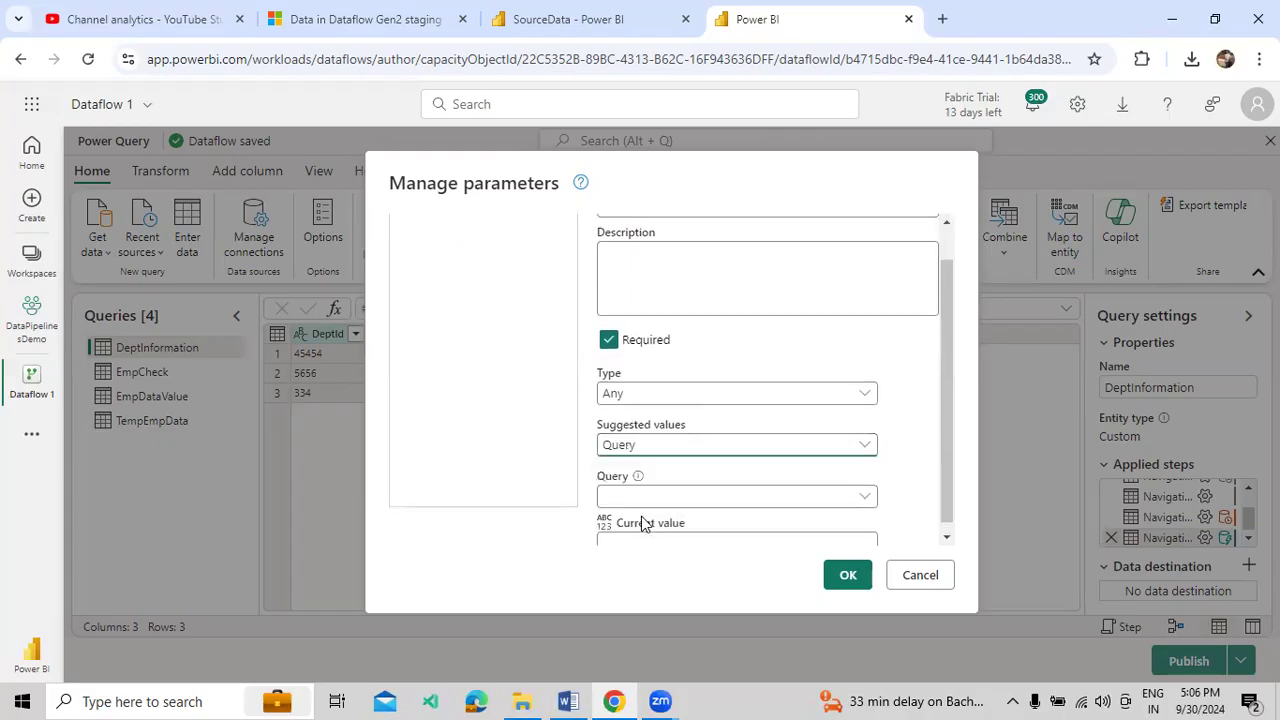
pyautogui.scroll(-1, 664, 520)
pyautogui.click(715, 492)
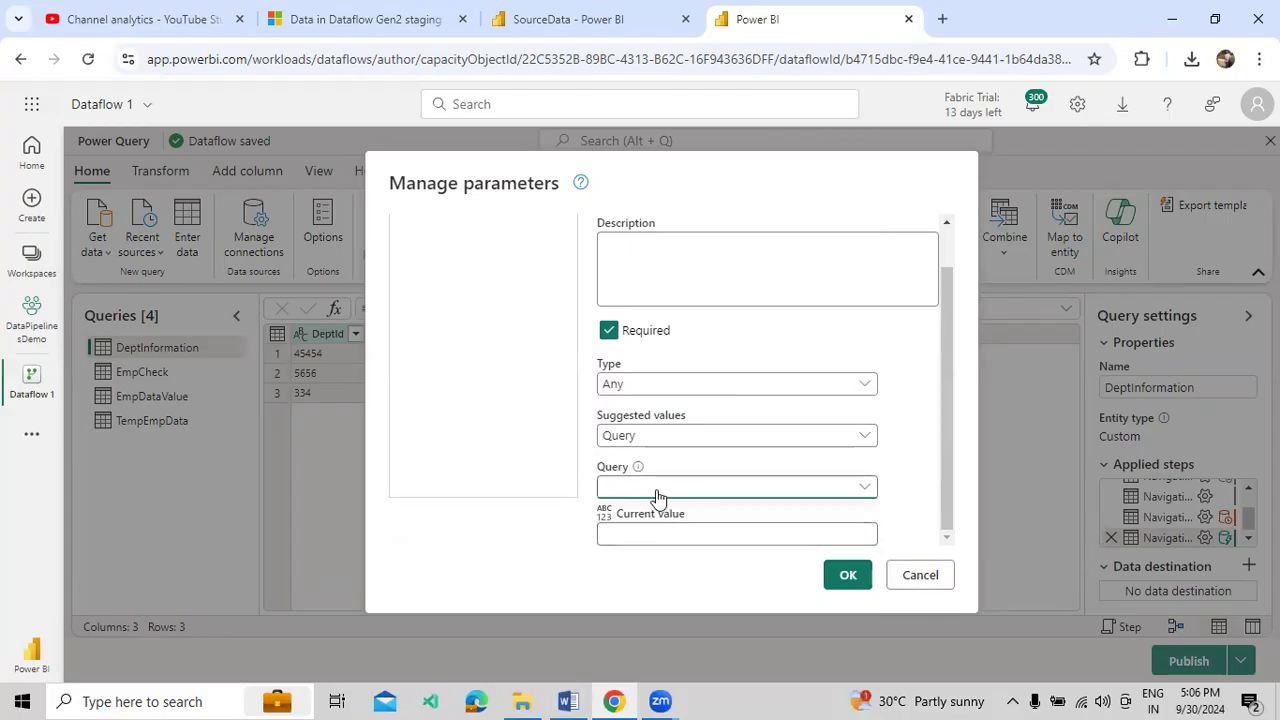
pyautogui.scroll(1, 658, 498)
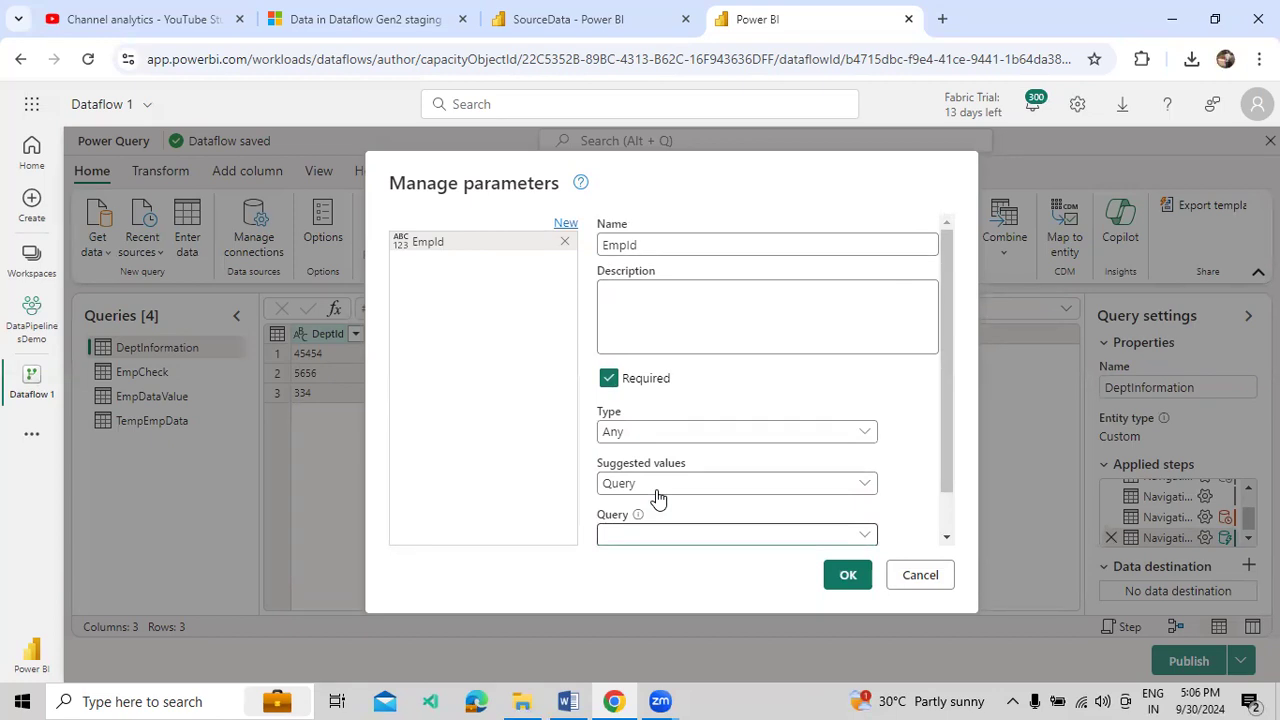
pyautogui.click(917, 589)
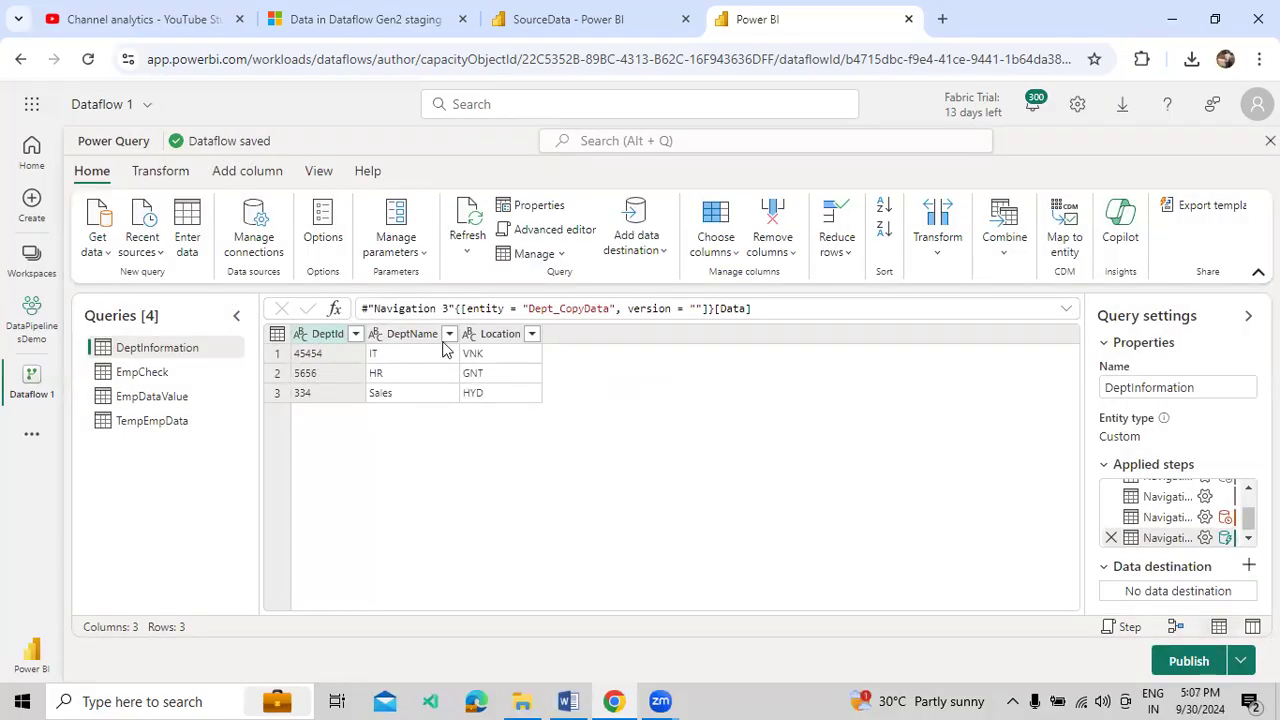
pyautogui.click(421, 254)
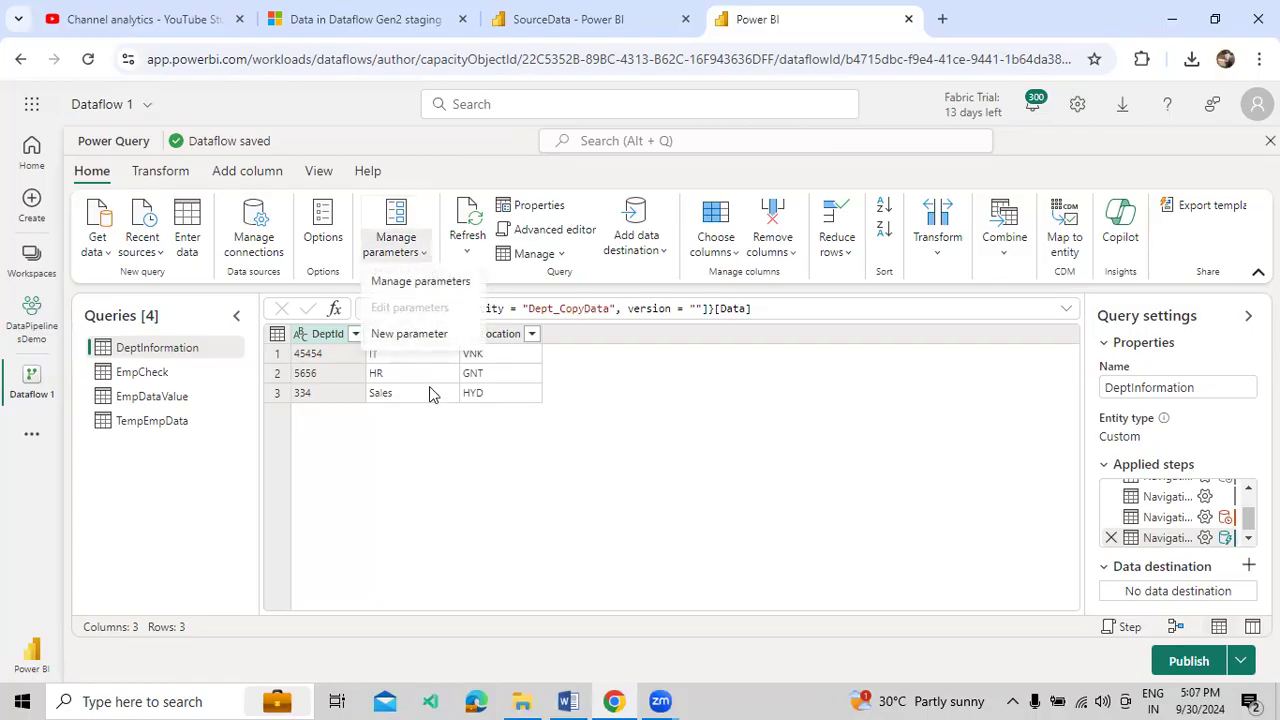
pyautogui.click(530, 471)
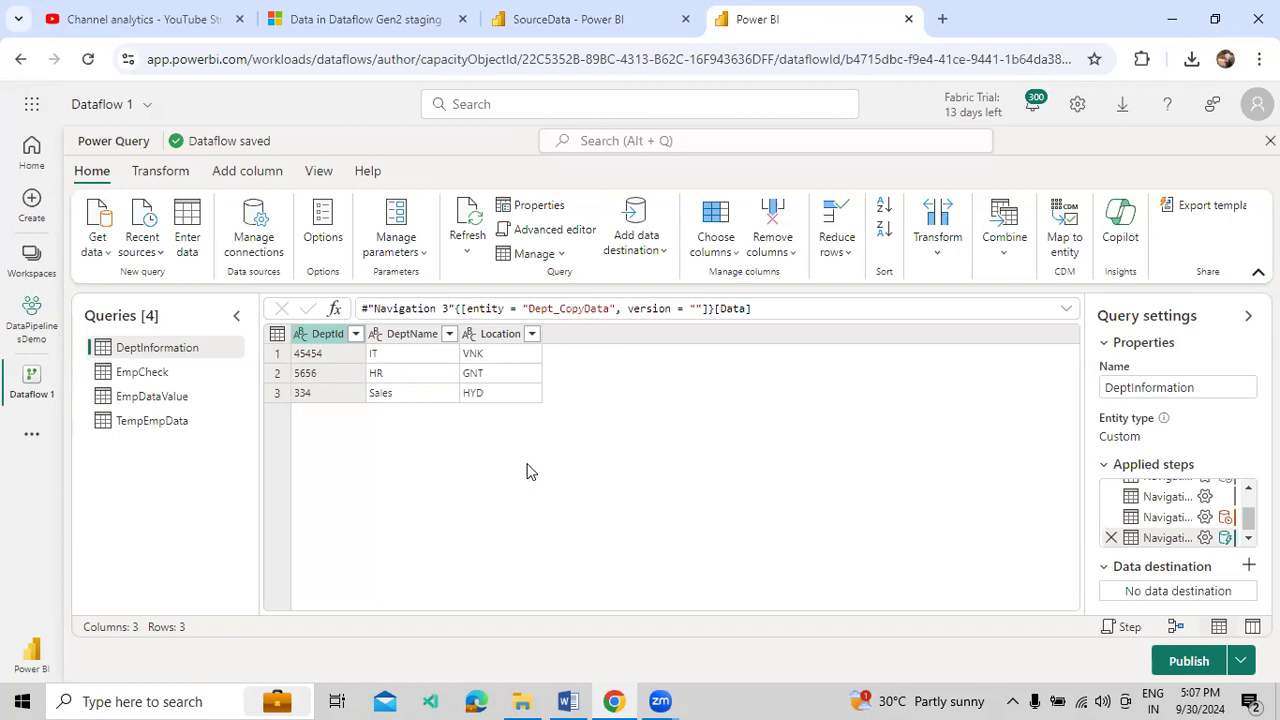
pyautogui.click(185, 172)
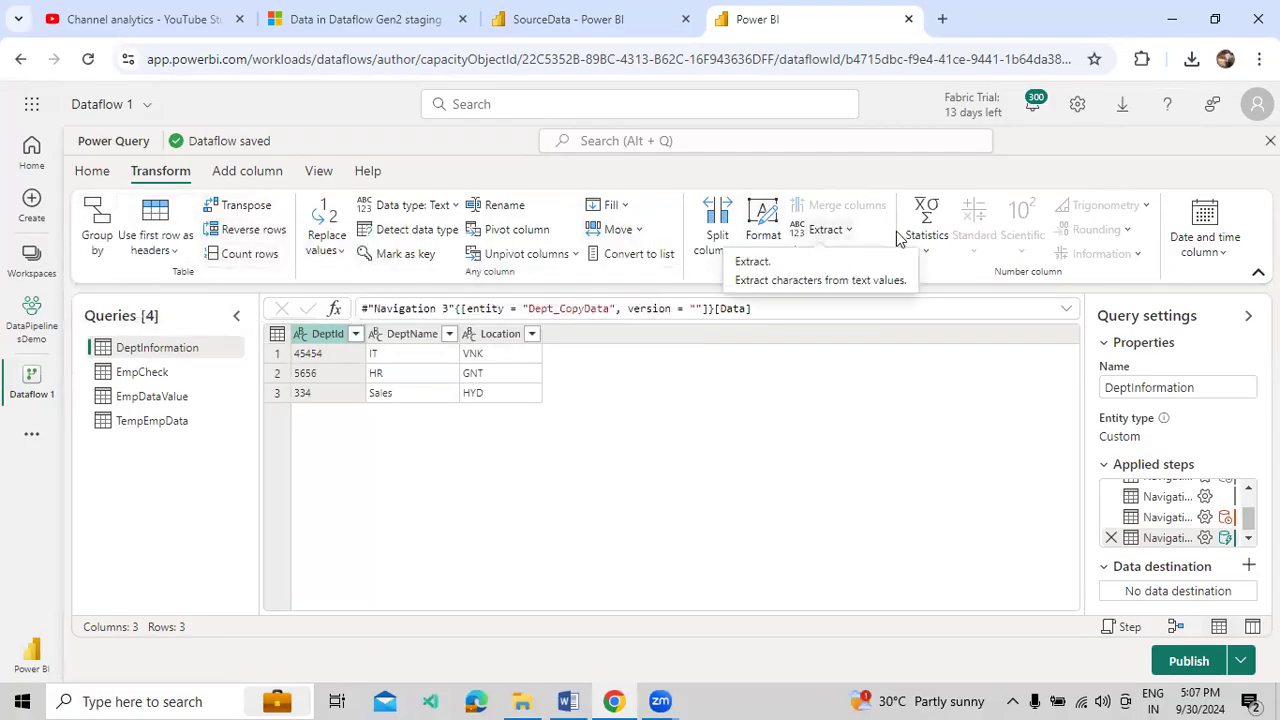
pyautogui.click(236, 175)
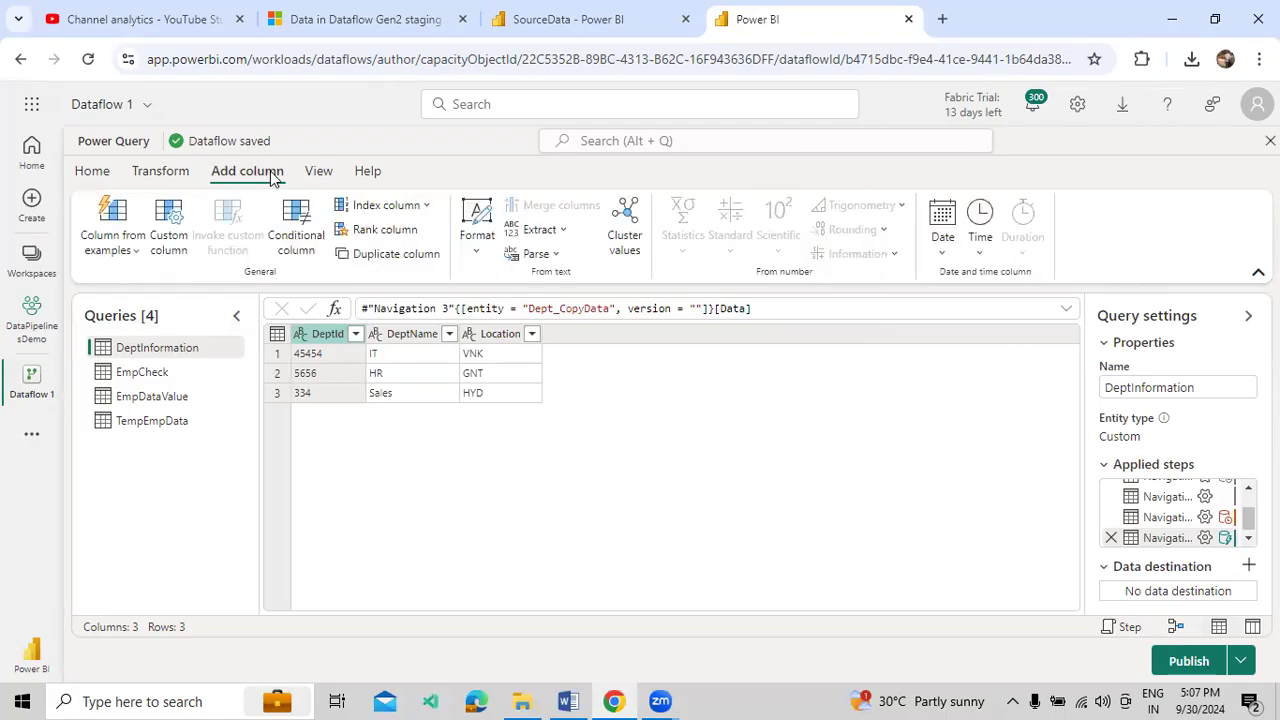
pyautogui.click(316, 176)
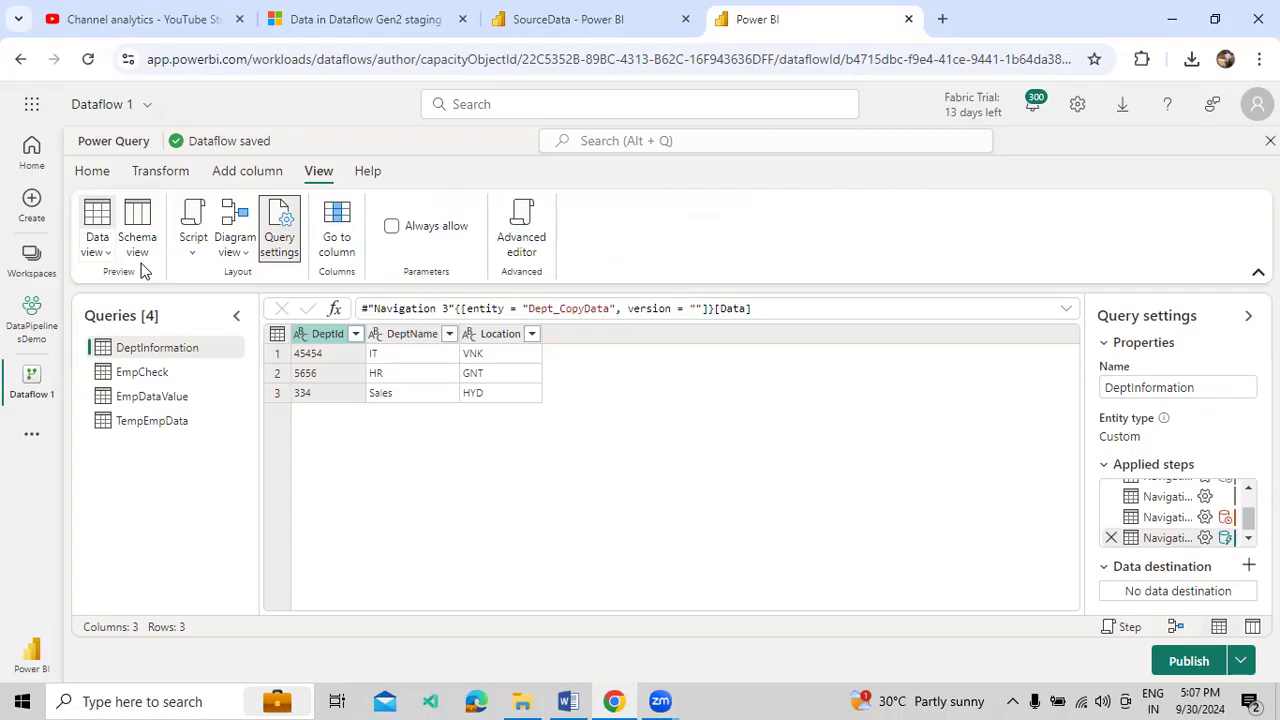
pyautogui.click(92, 176)
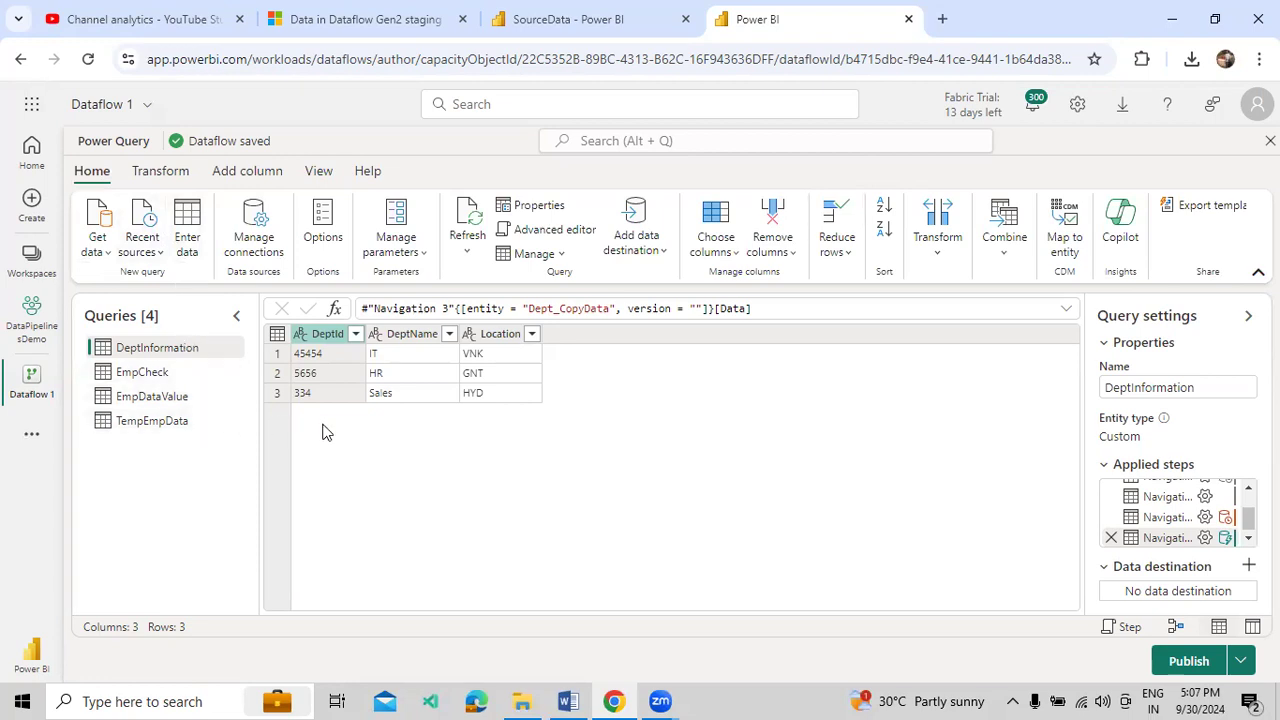
# Try asking Copilot to "Create data table", and clear and close the chat.
pyautogui.click(1128, 240)
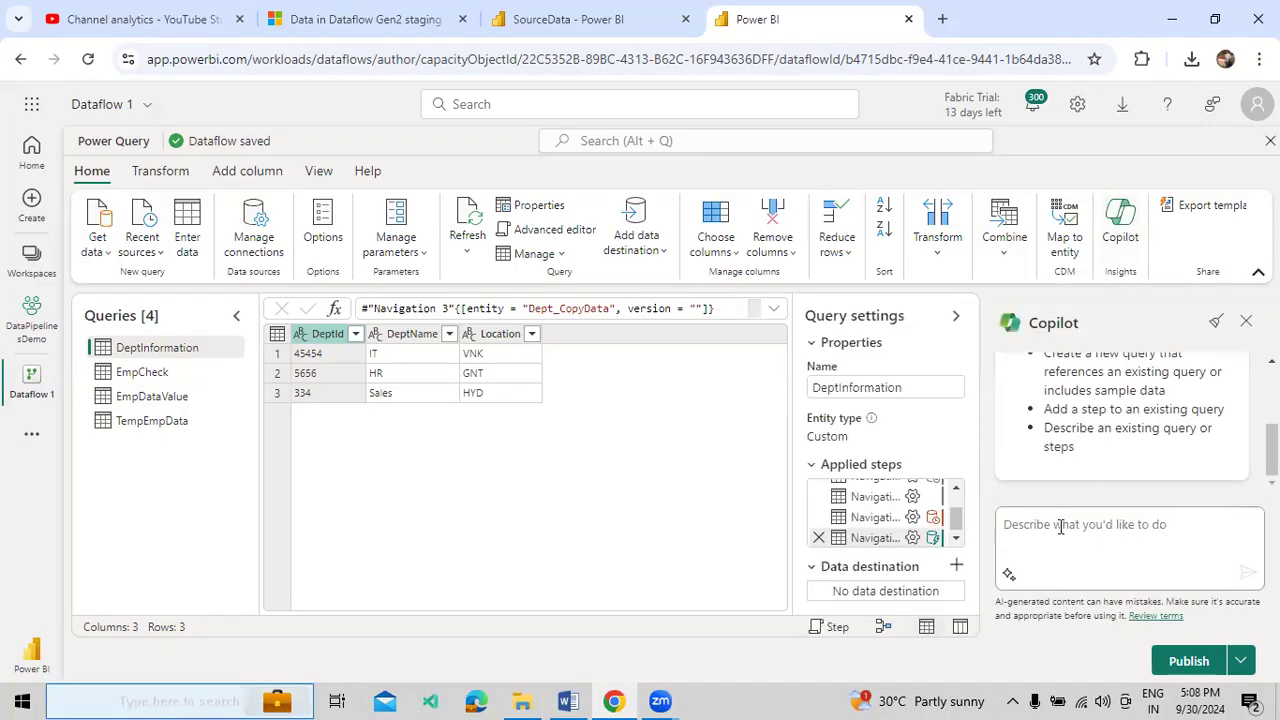
pyautogui.click(1068, 545)
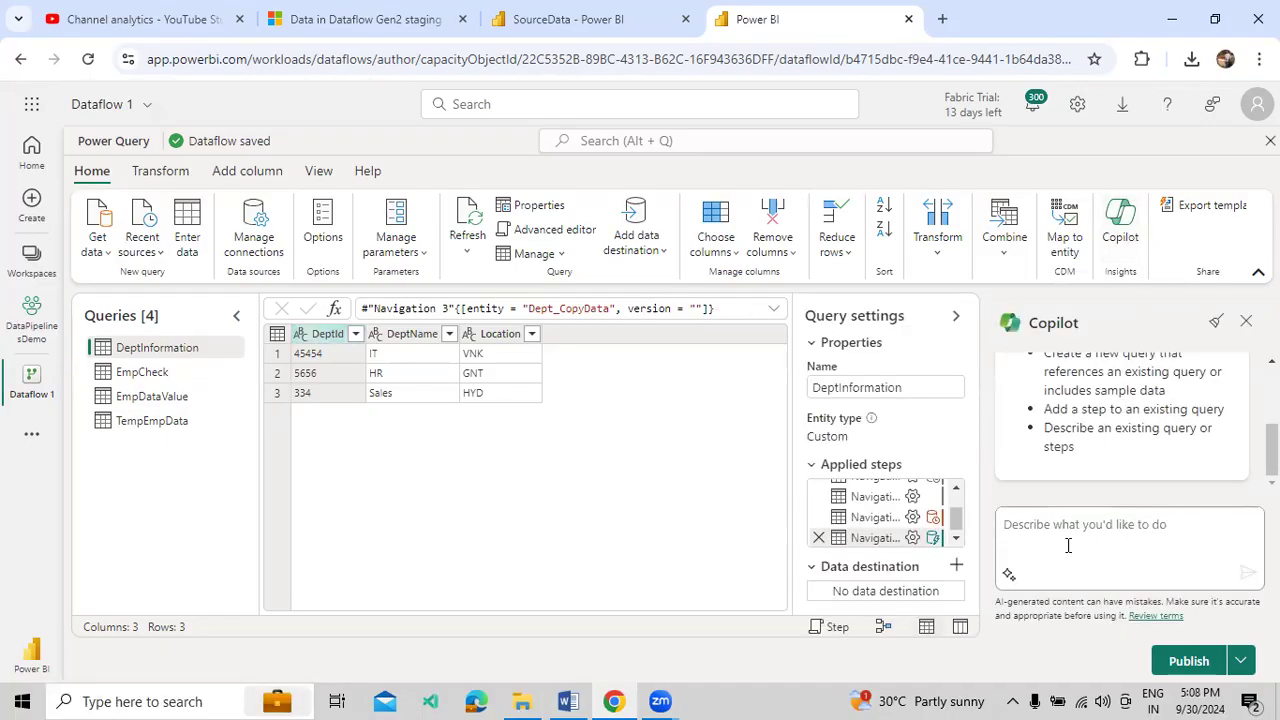
pyautogui.write('Create')
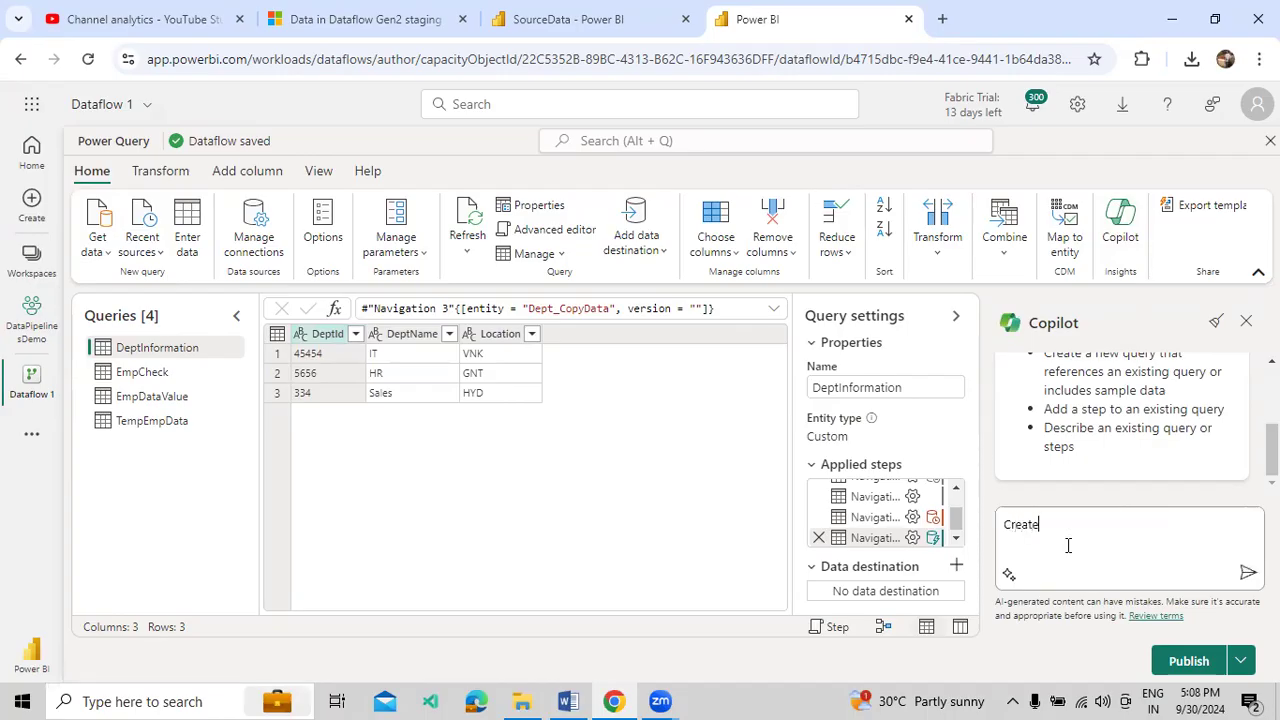
pyautogui.write(' data table')
pyautogui.press('Return')
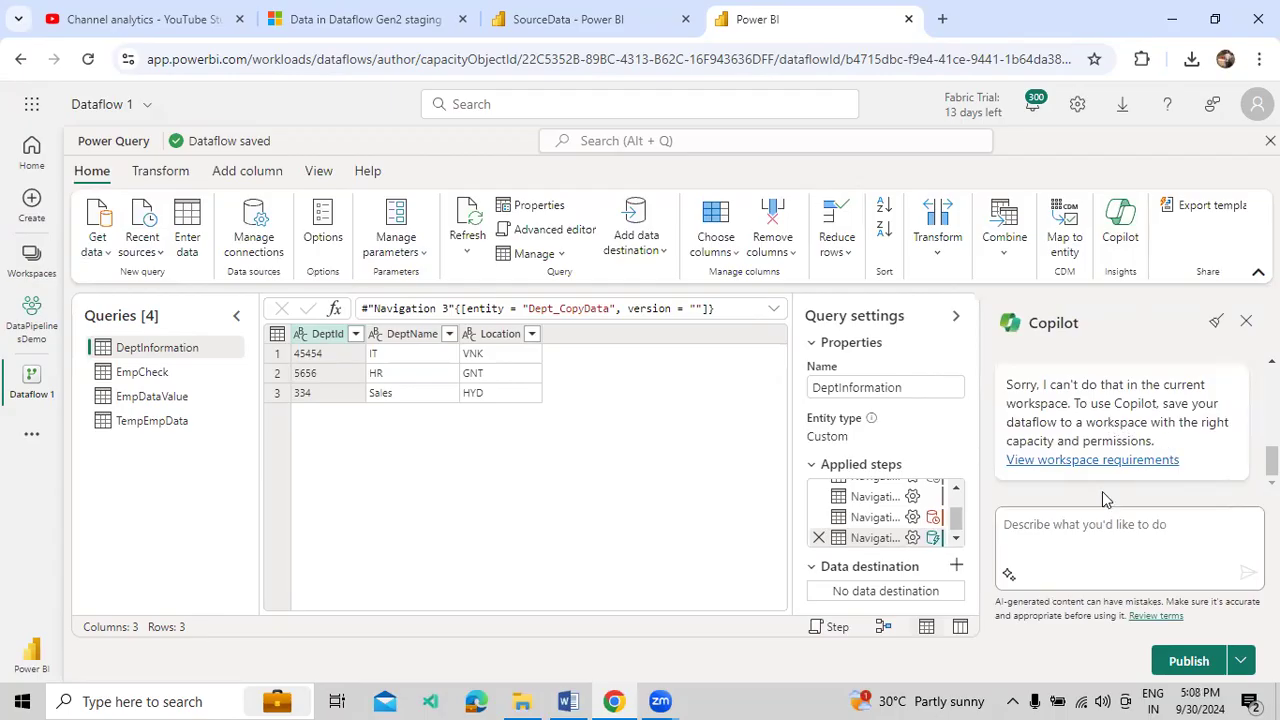
pyautogui.click(1218, 323)
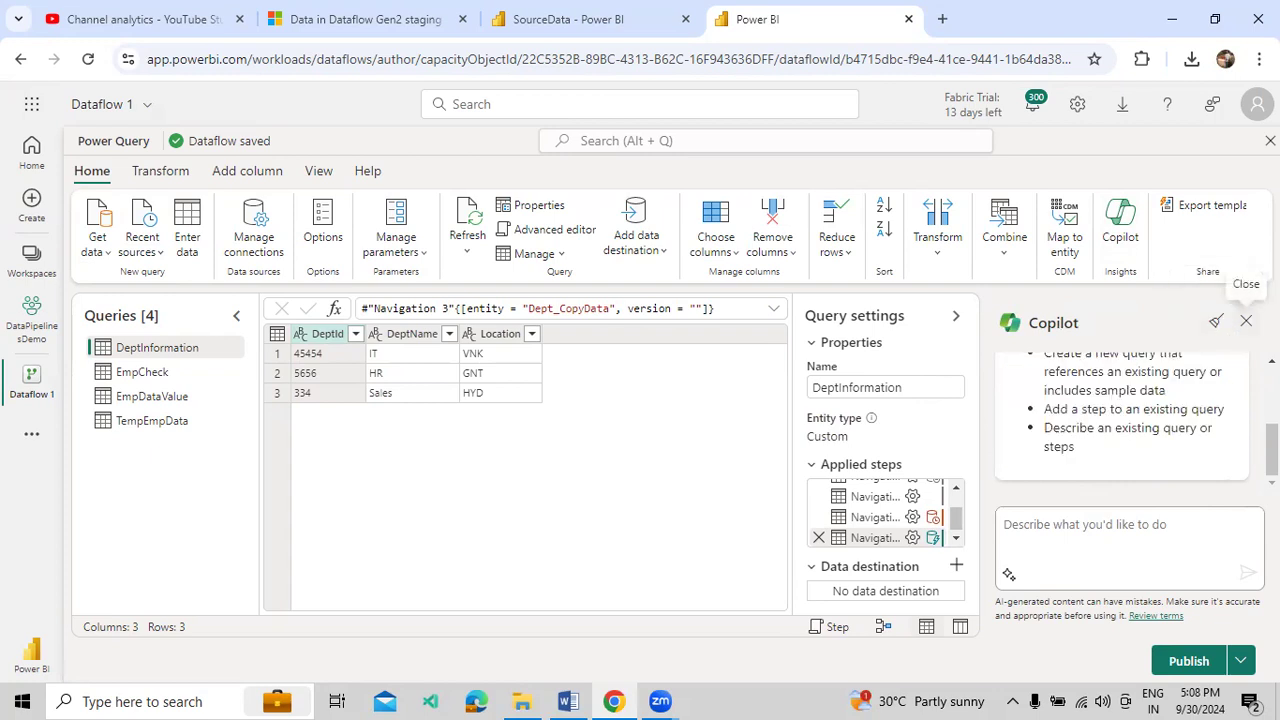
pyautogui.click(1246, 321)
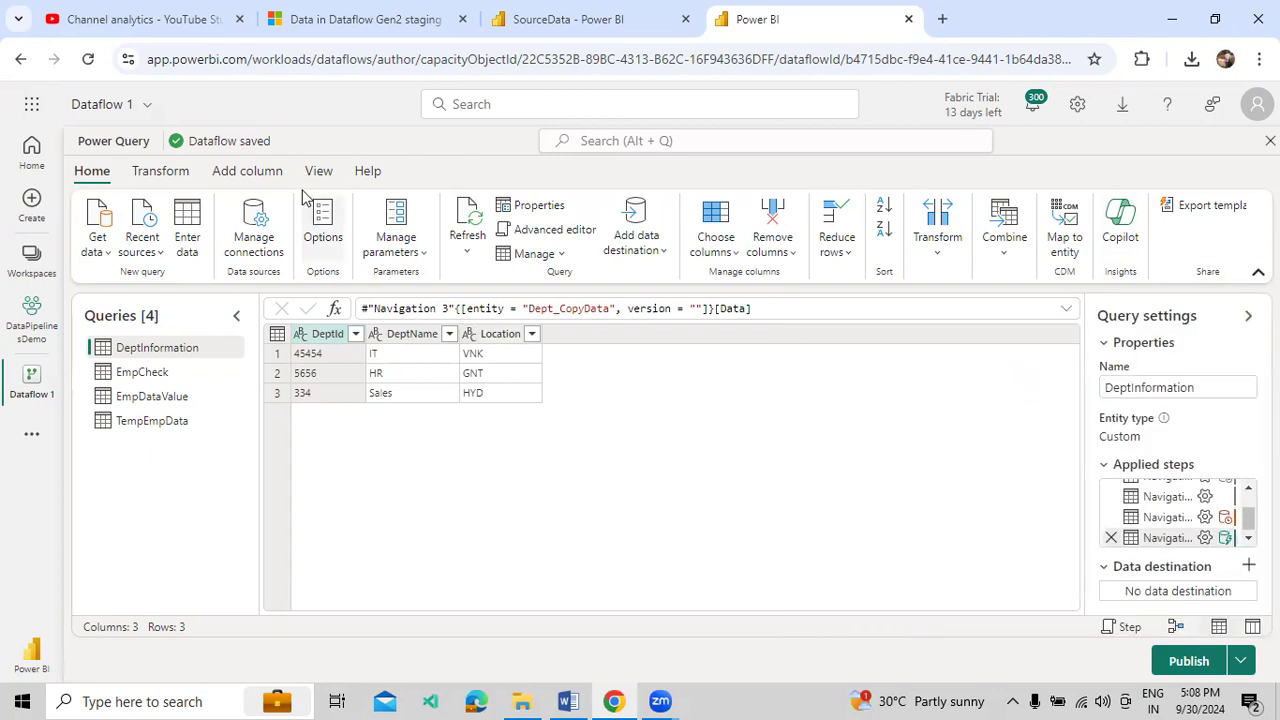
pyautogui.click(155, 172)
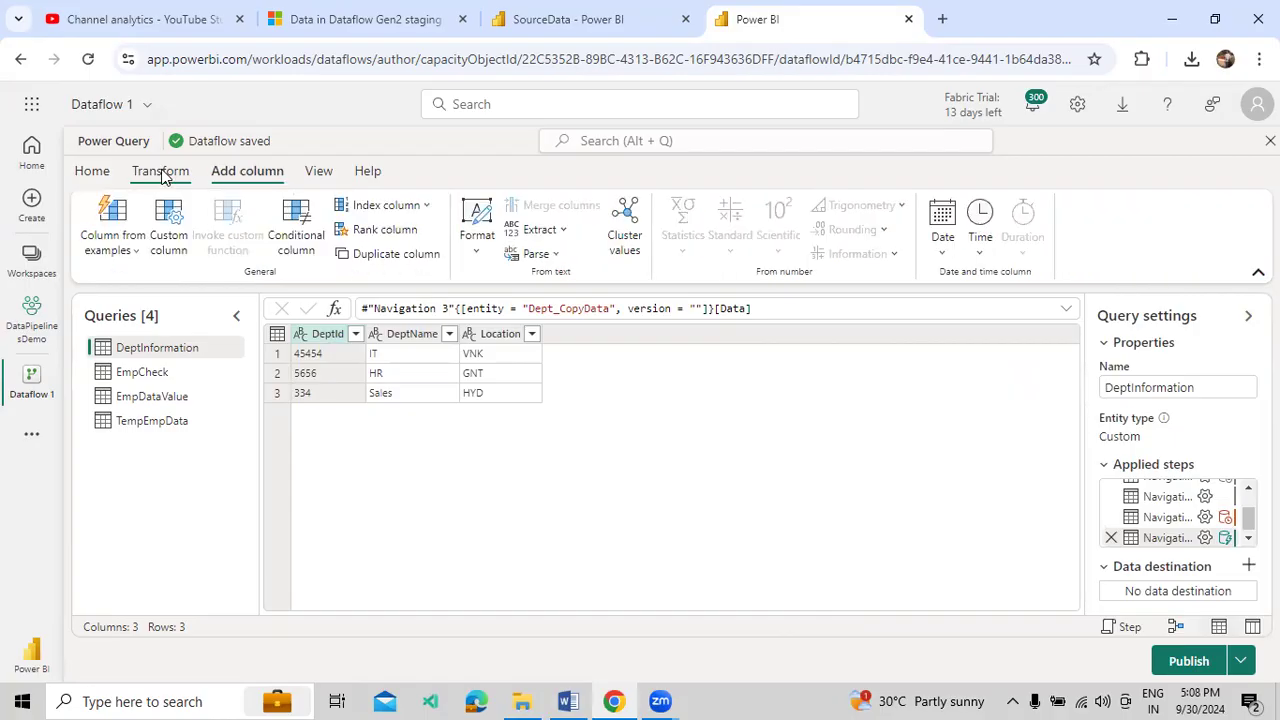
pyautogui.click(92, 172)
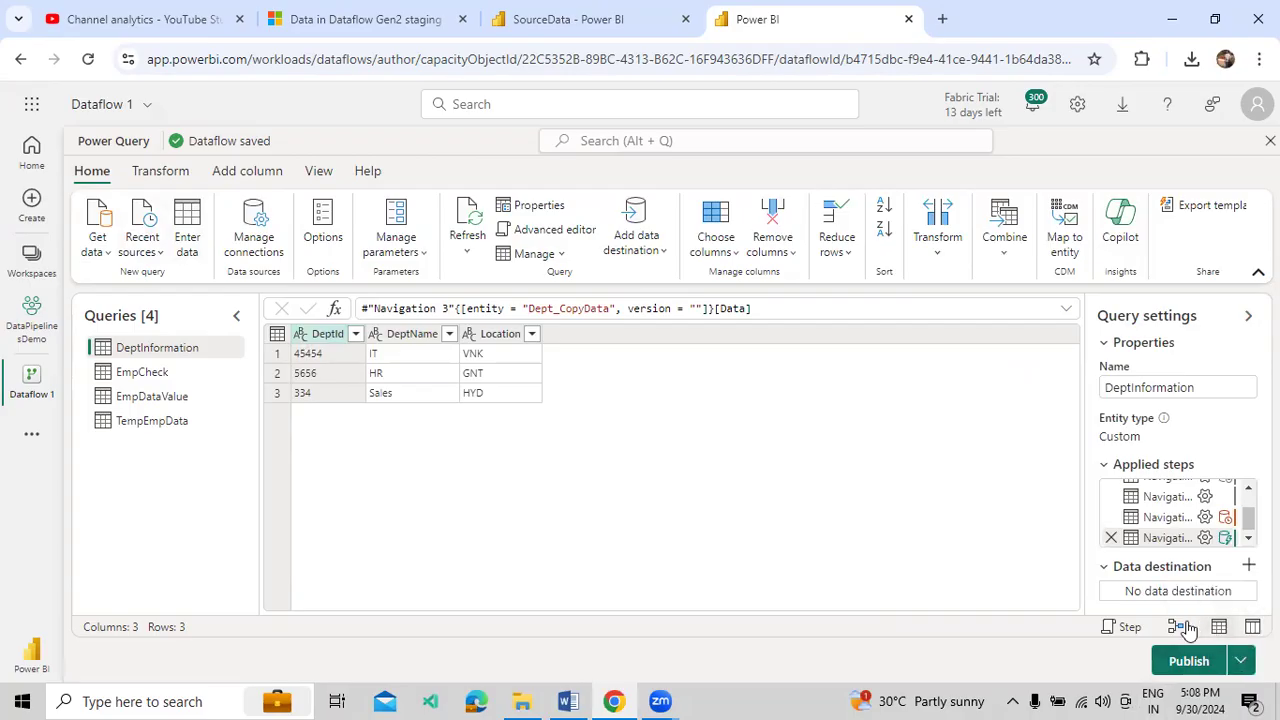
# Publish Dataflow 1 immediately.
pyautogui.click(1240, 664)
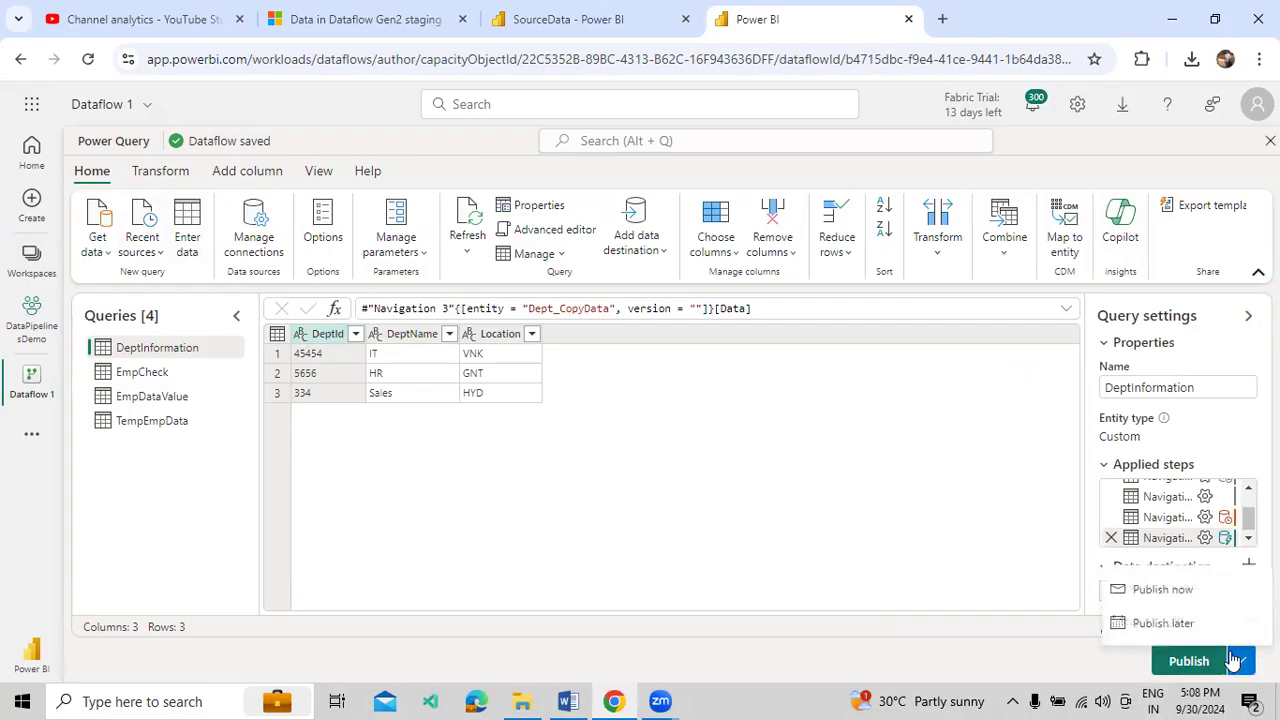
pyautogui.click(1168, 594)
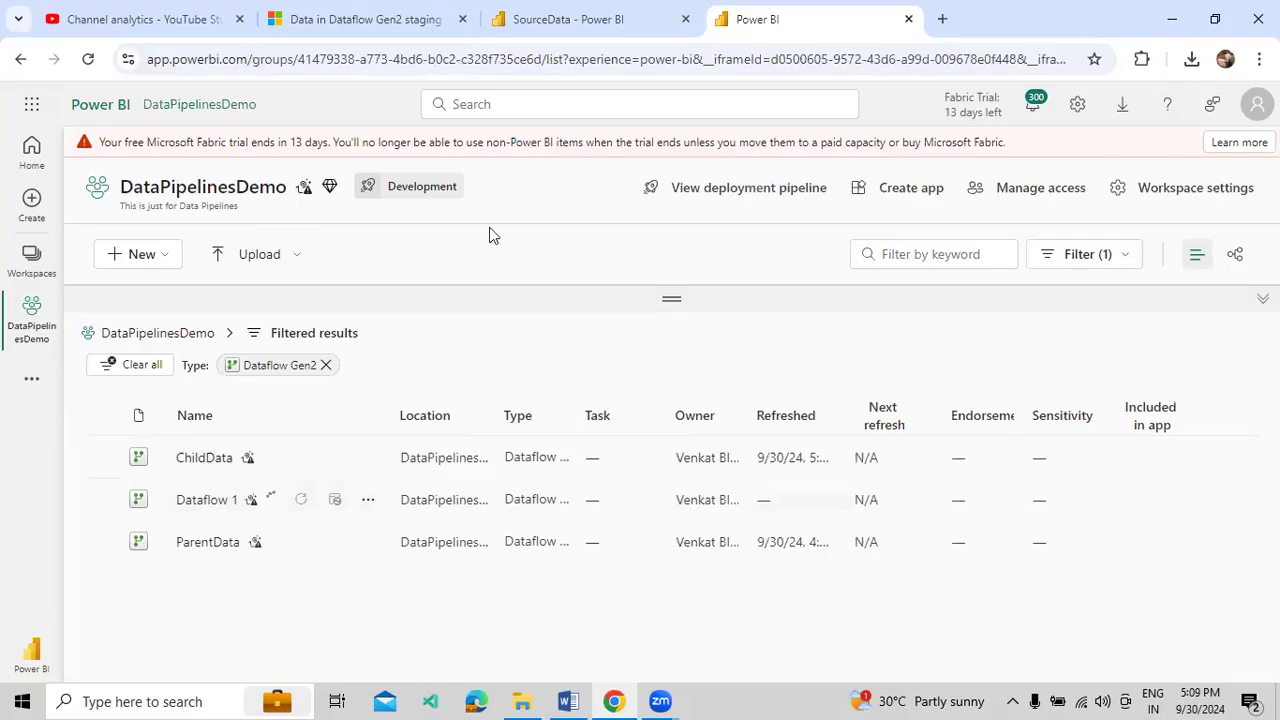
# Return to the Microsoft Learn documentation and open the "Fast copy at scale" article under the Dataflows concepts.
pyautogui.click(343, 30)
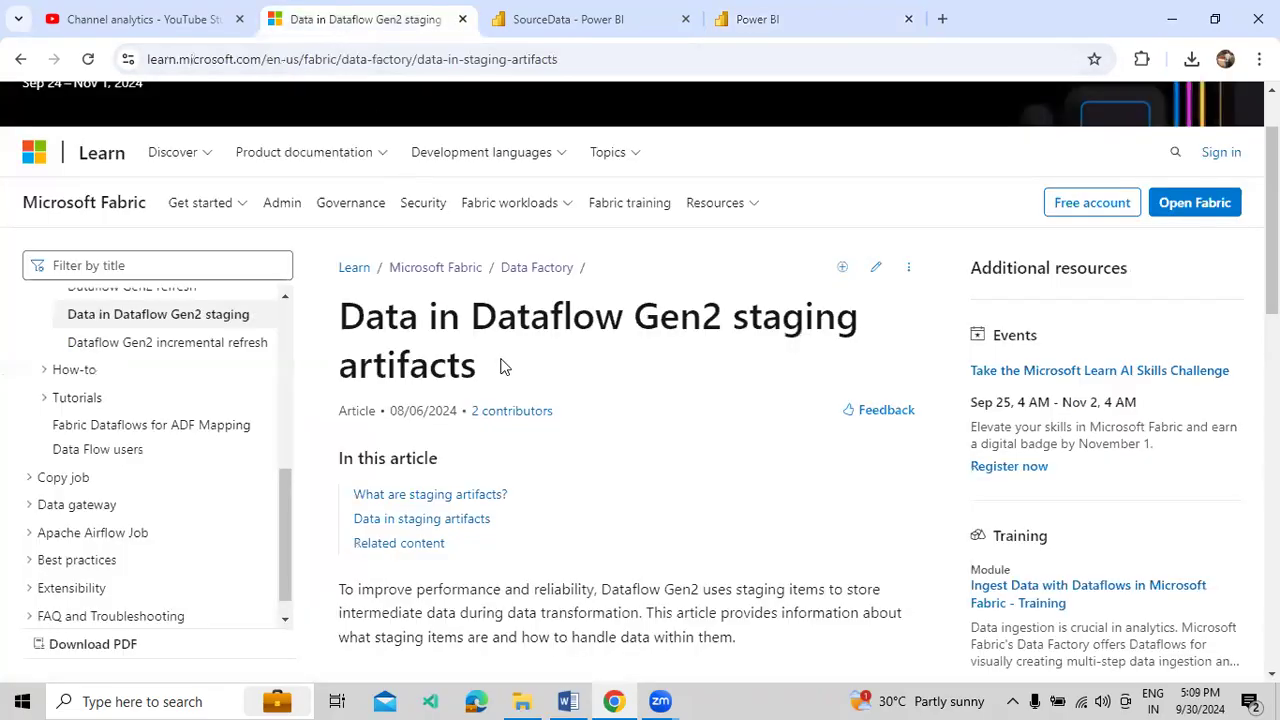
pyautogui.scroll(1, 165, 422)
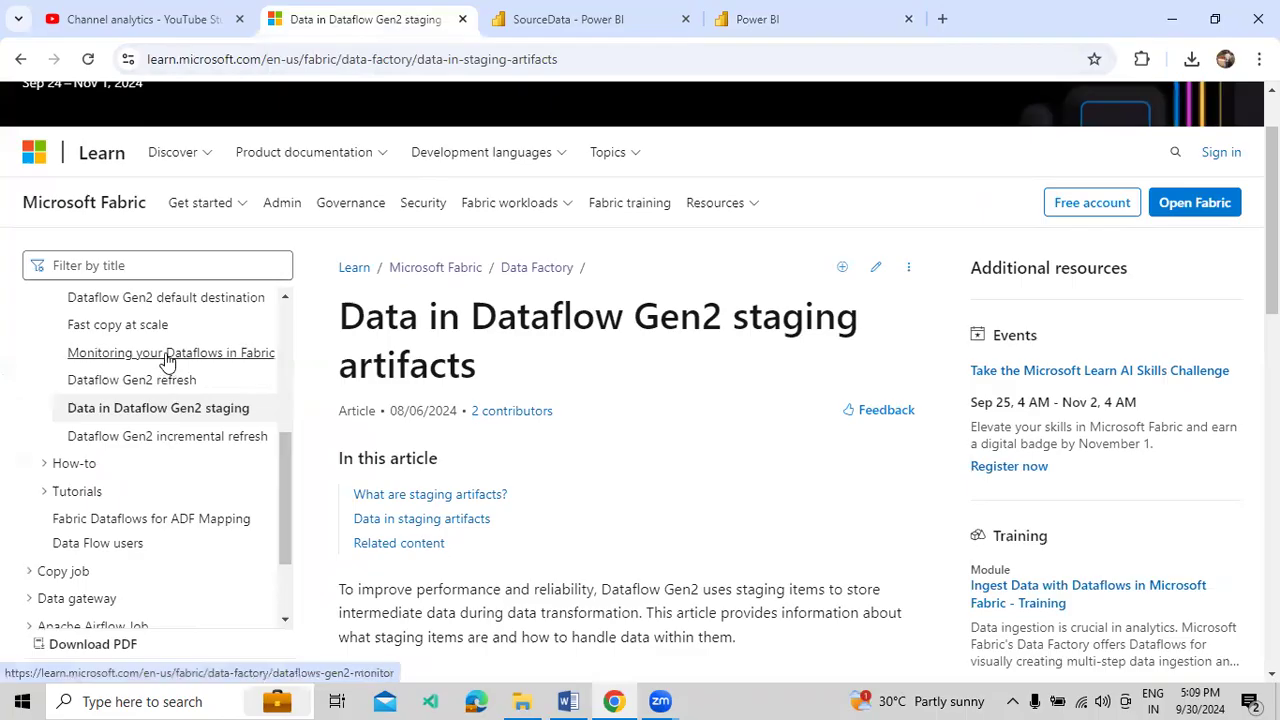
pyautogui.scroll(1, 165, 365)
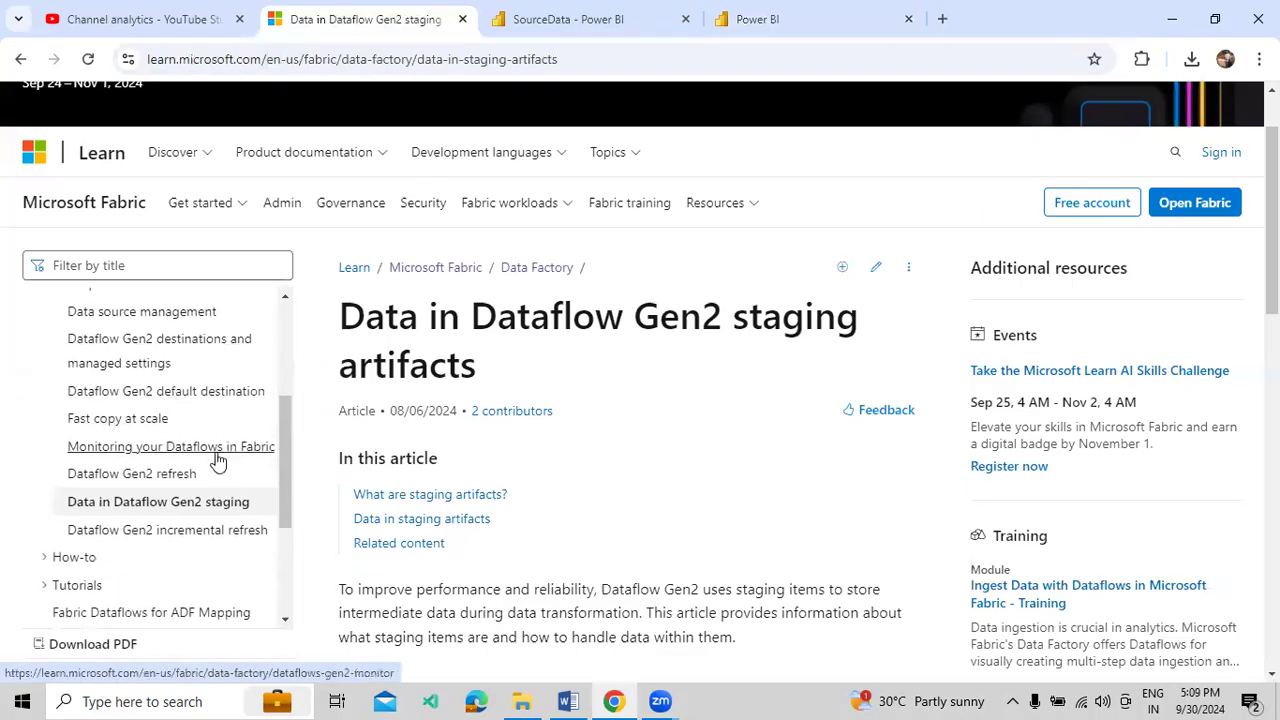
pyautogui.click(140, 426)
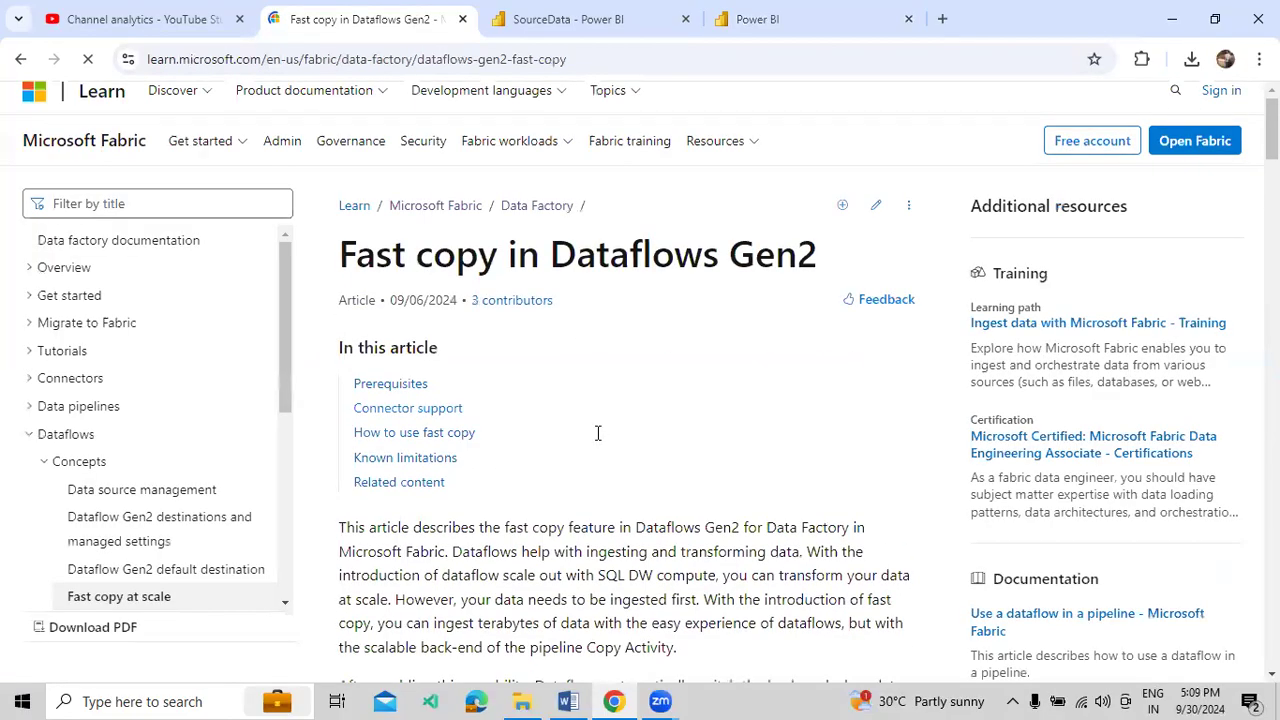
# Review the fast copy prerequisites, highlighting the parquet format and minimum size requirements for file data.
pyautogui.scroll(-2, 600, 437)
pyautogui.scroll(-10, 605, 437)
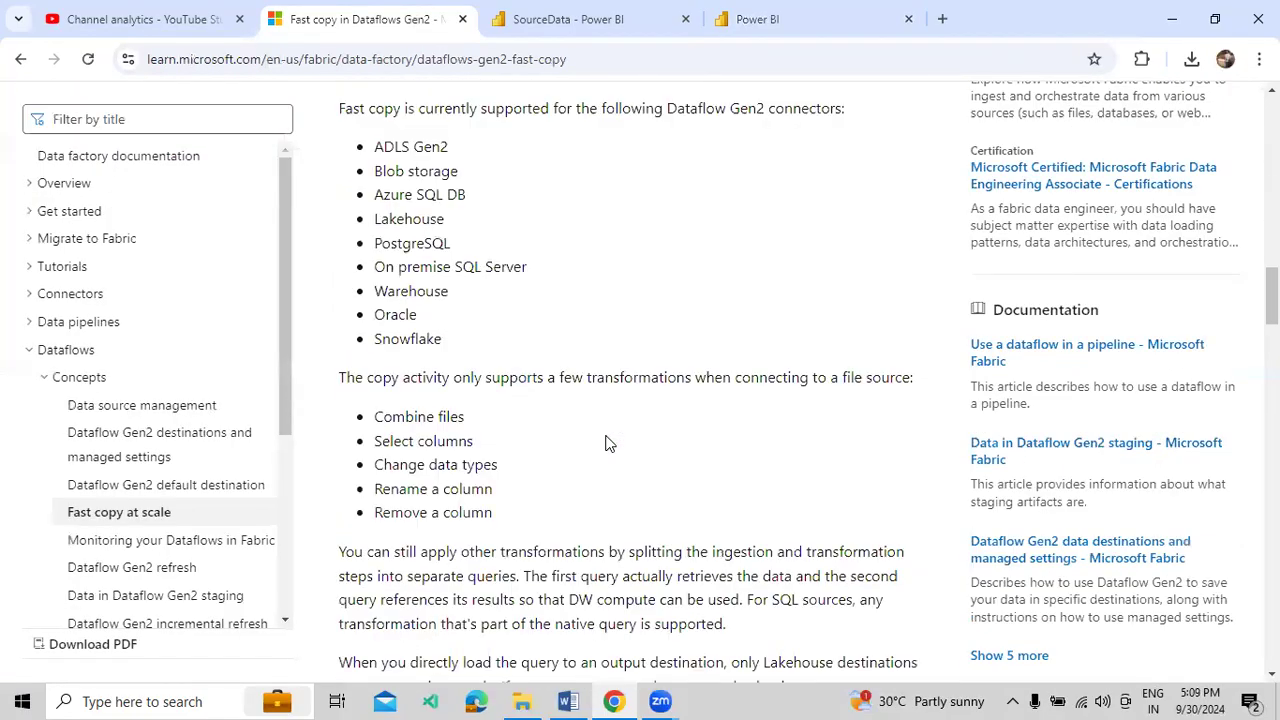
pyautogui.scroll(3, 591, 434)
pyautogui.scroll(2, 538, 394)
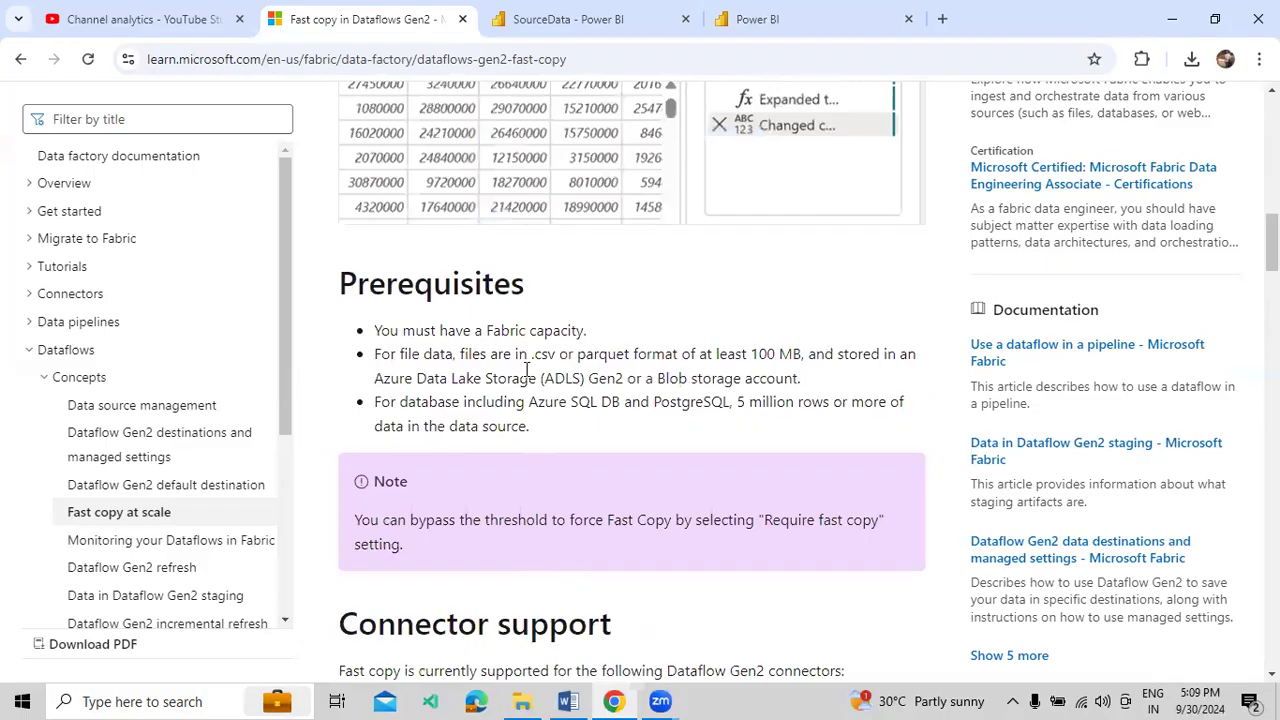
pyautogui.moveTo(372, 340); pyautogui.dragTo(634, 443)
pyautogui.click(514, 365)
pyautogui.moveTo(503, 355); pyautogui.dragTo(610, 356)
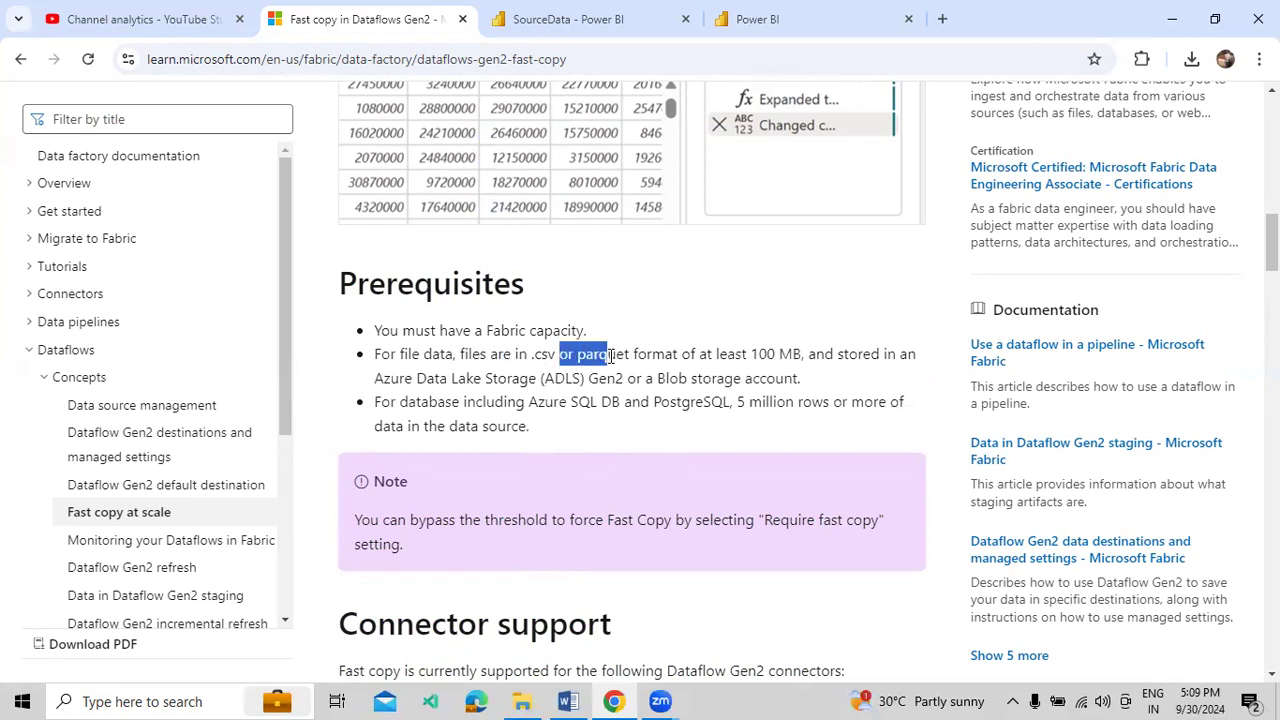
pyautogui.moveTo(749, 354); pyautogui.dragTo(783, 354)
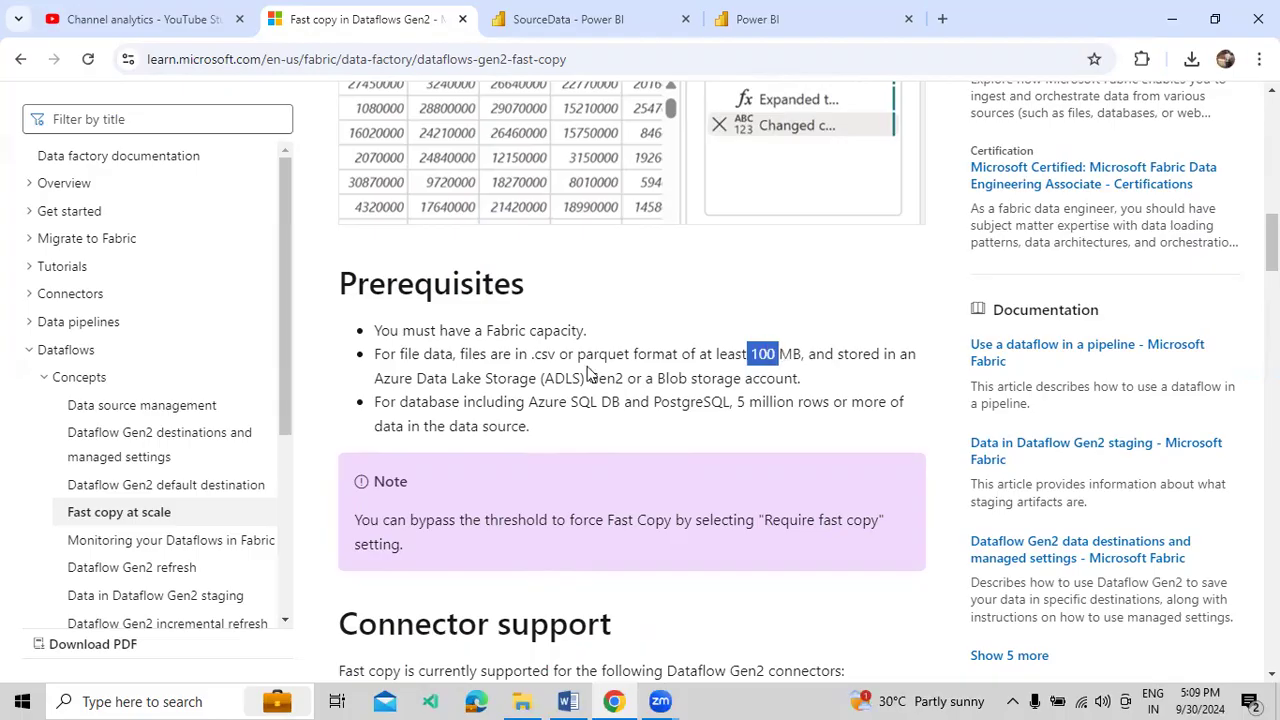
pyautogui.moveTo(575, 354); pyautogui.dragTo(647, 354)
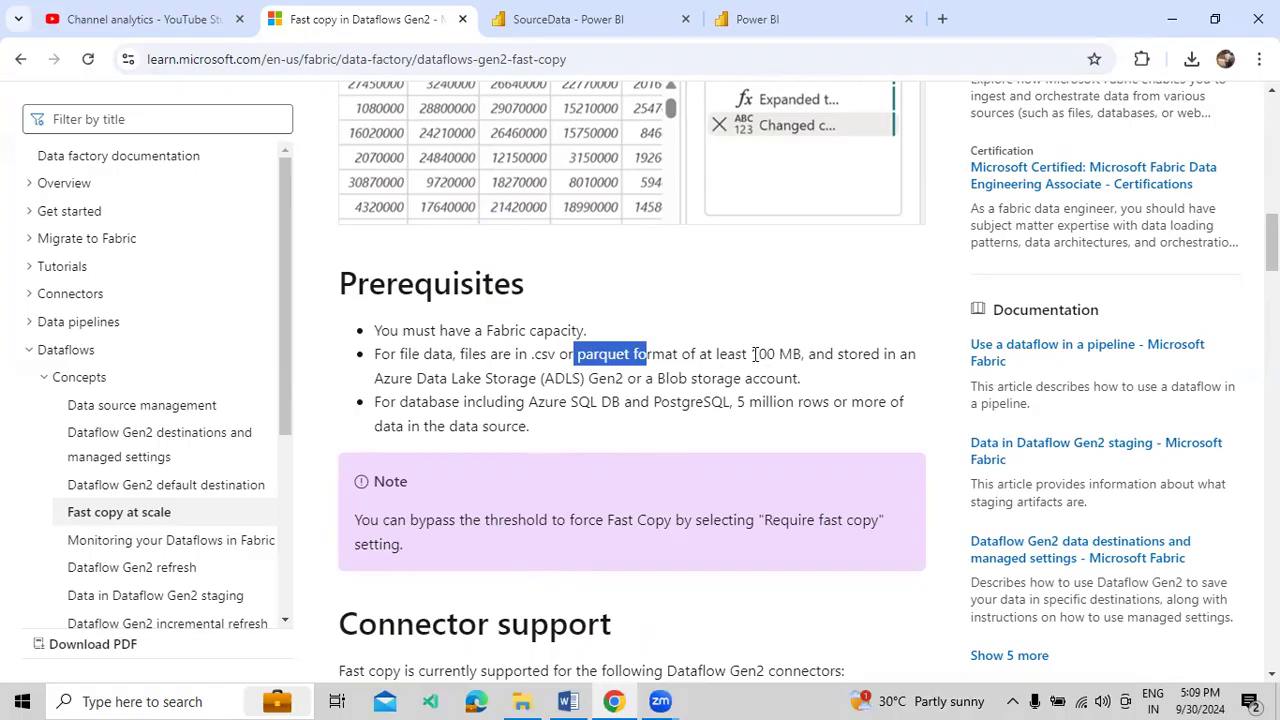
pyautogui.moveTo(752, 354); pyautogui.dragTo(777, 354)
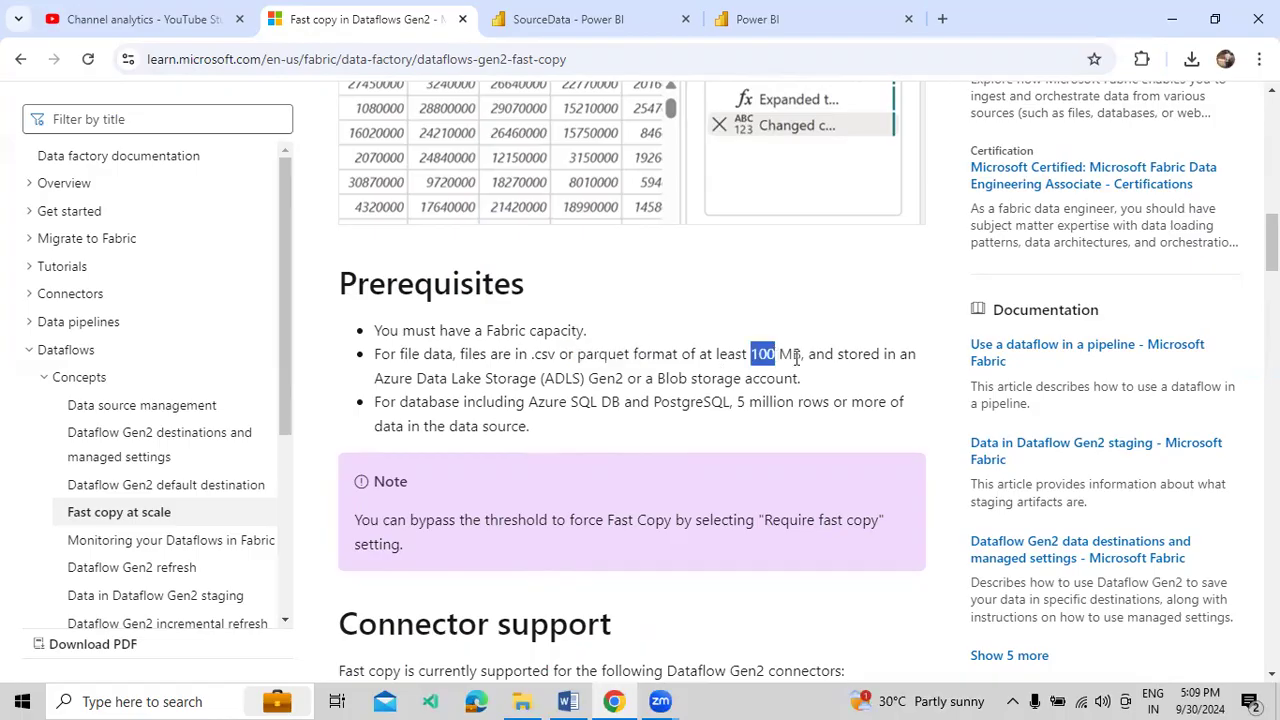
# Examine the fast copy prerequisites for file storage accounts and for database sources, highlighting the relevant passages.
pyautogui.click(792, 384)
pyautogui.moveTo(374, 380); pyautogui.dragTo(800, 390)
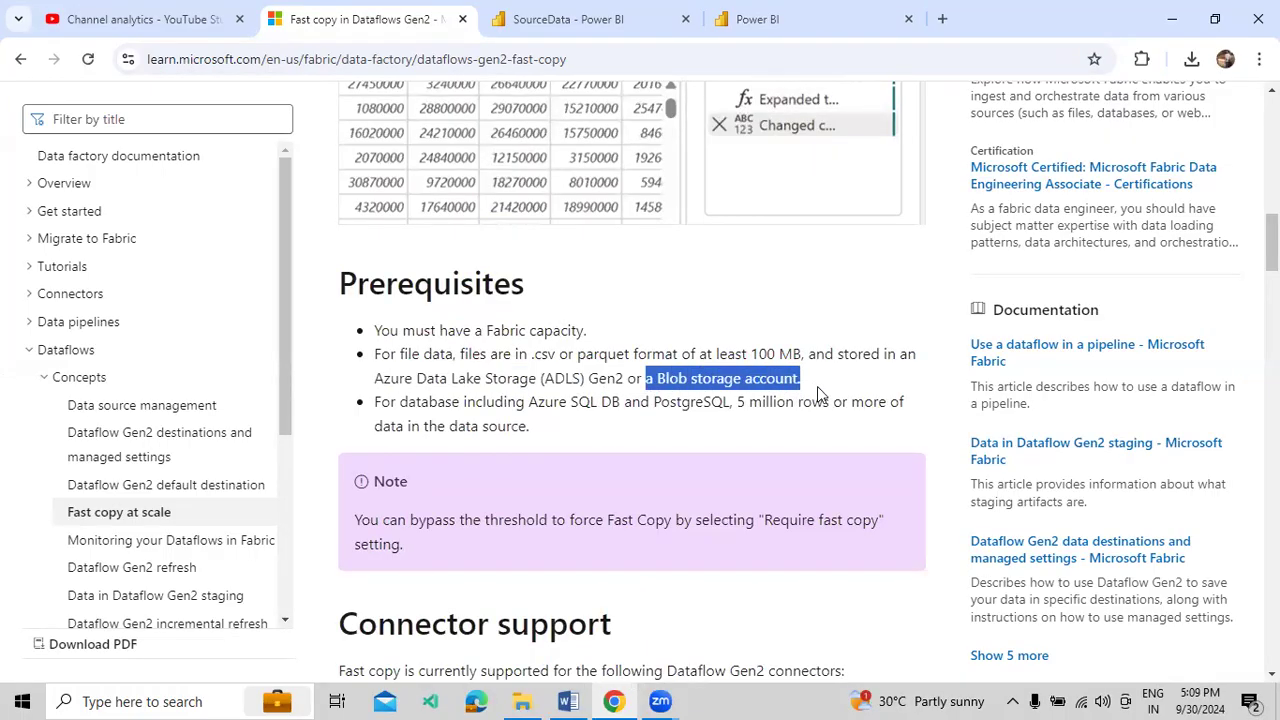
pyautogui.click(817, 386)
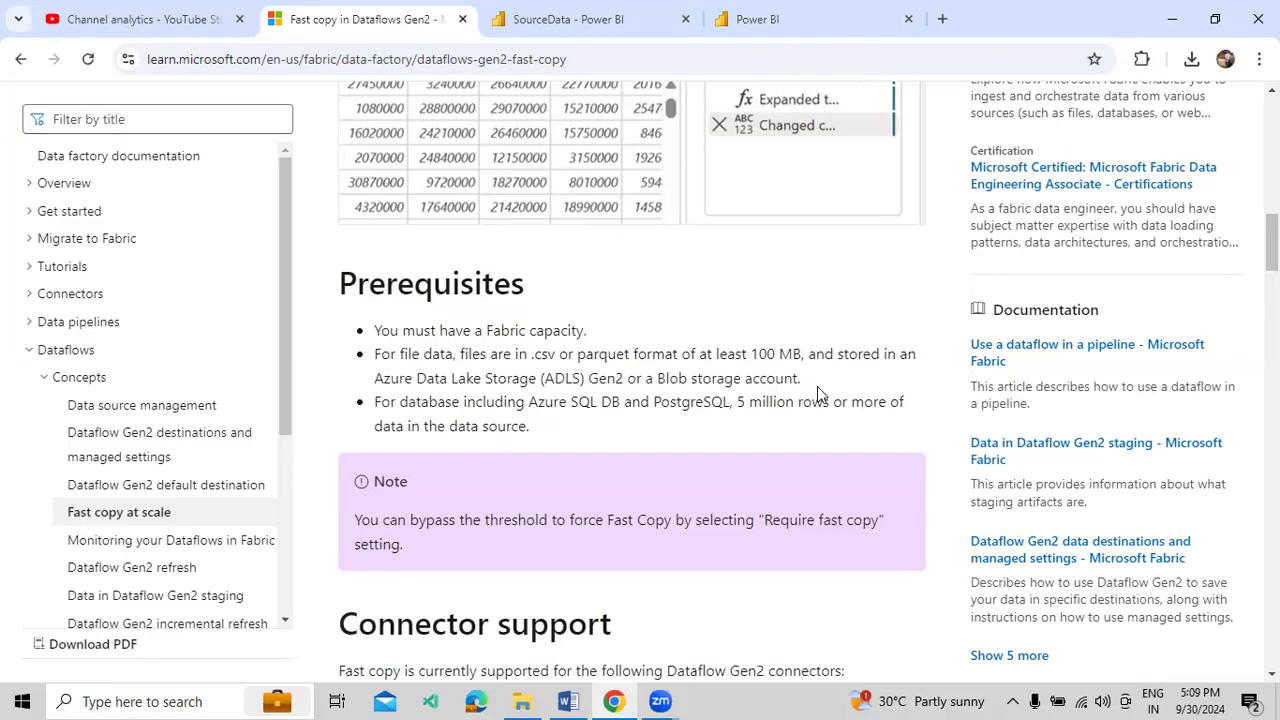
pyautogui.moveTo(817, 386); pyautogui.dragTo(362, 346)
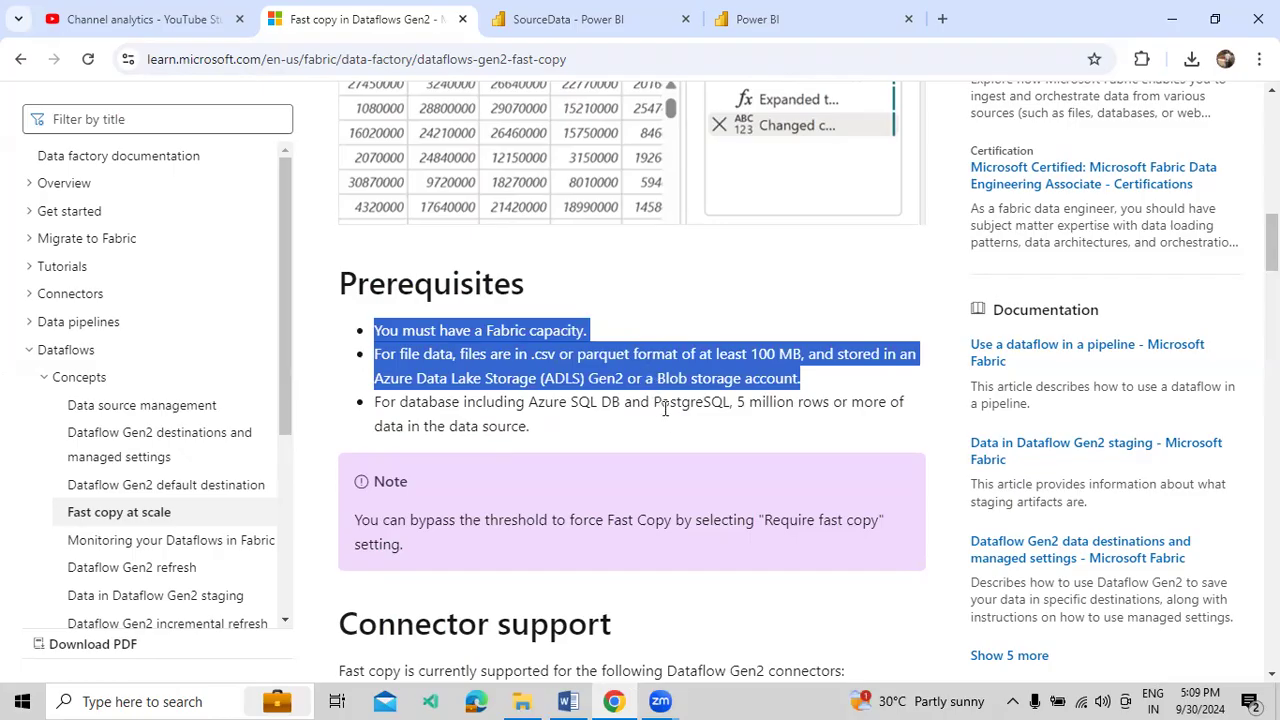
pyautogui.click(620, 418)
pyautogui.moveTo(374, 378); pyautogui.dragTo(583, 380)
pyautogui.moveTo(668, 378); pyautogui.dragTo(841, 399)
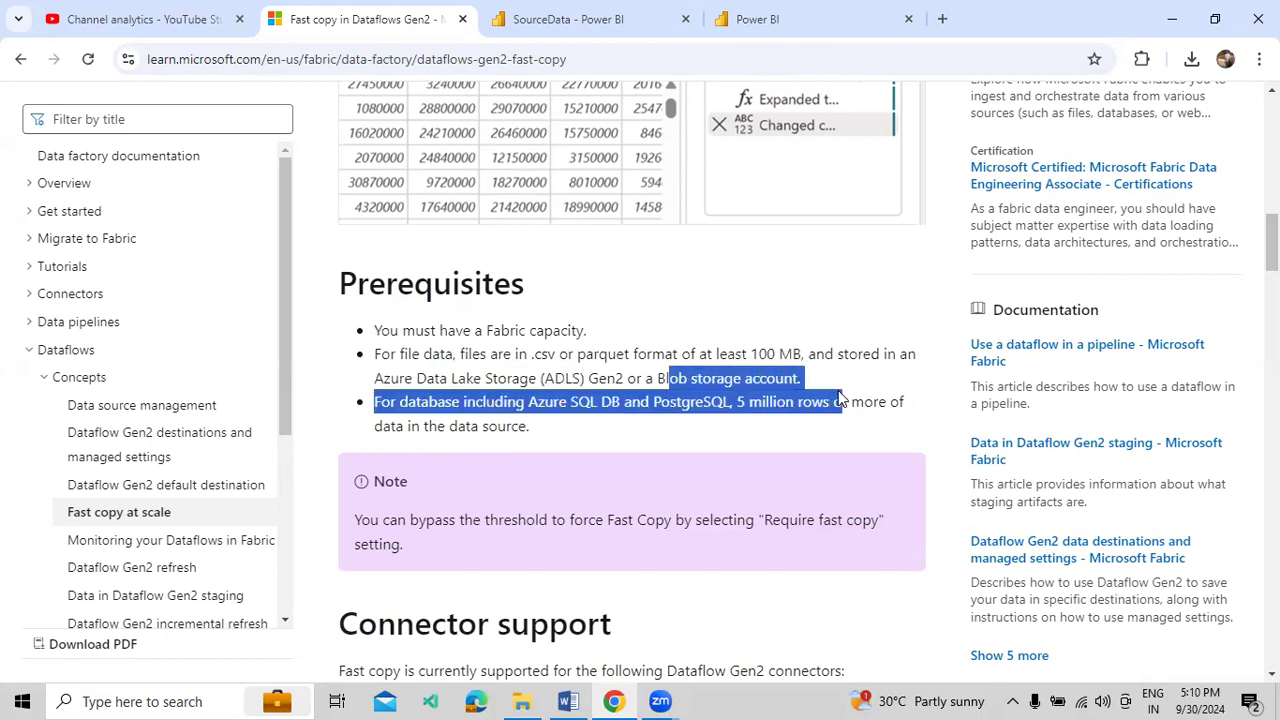
pyautogui.click(622, 436)
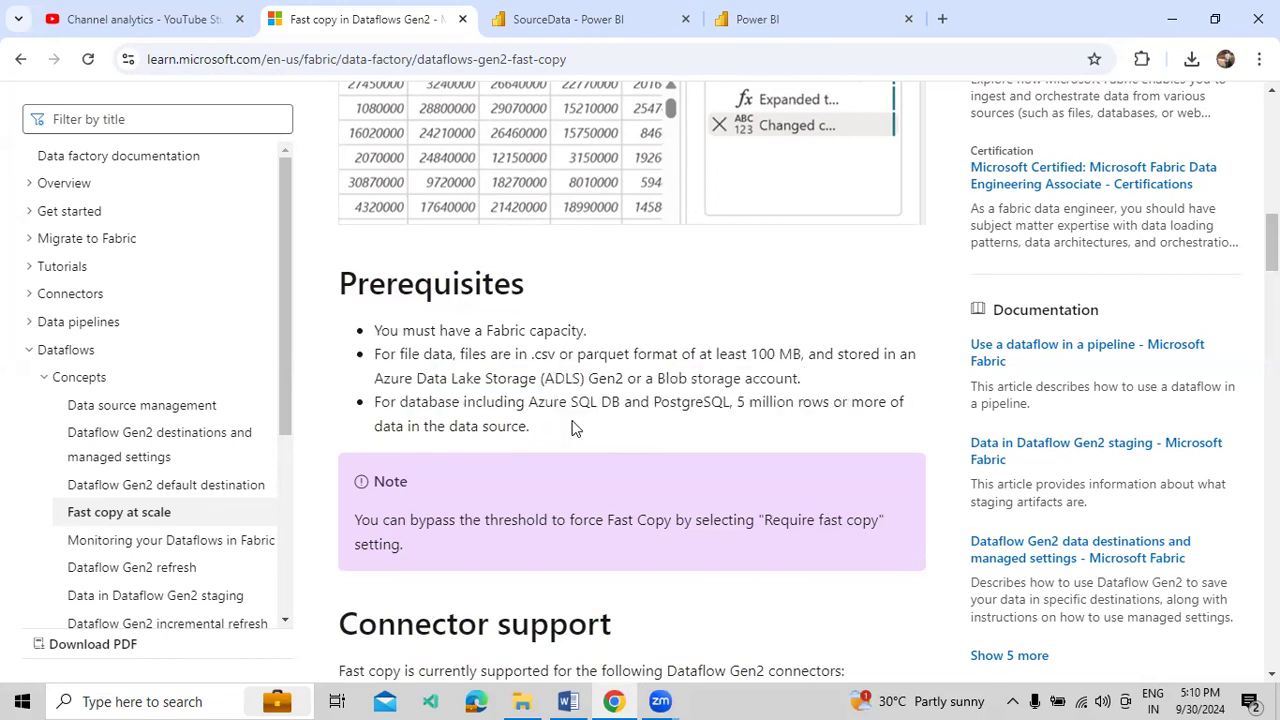
# Highlight the connectors that support fast copy, and recheck the row threshold for database sources in the prerequisites.
pyautogui.scroll(-3, 570, 432)
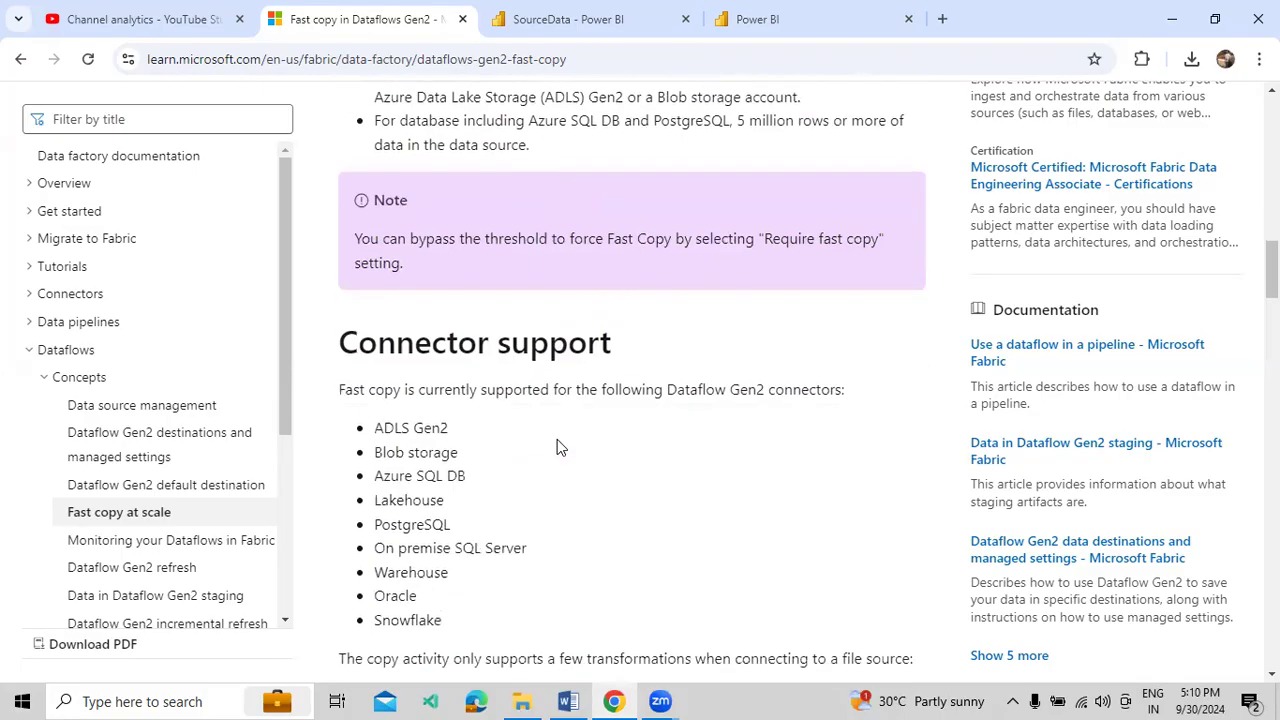
pyautogui.moveTo(373, 428); pyautogui.dragTo(469, 609)
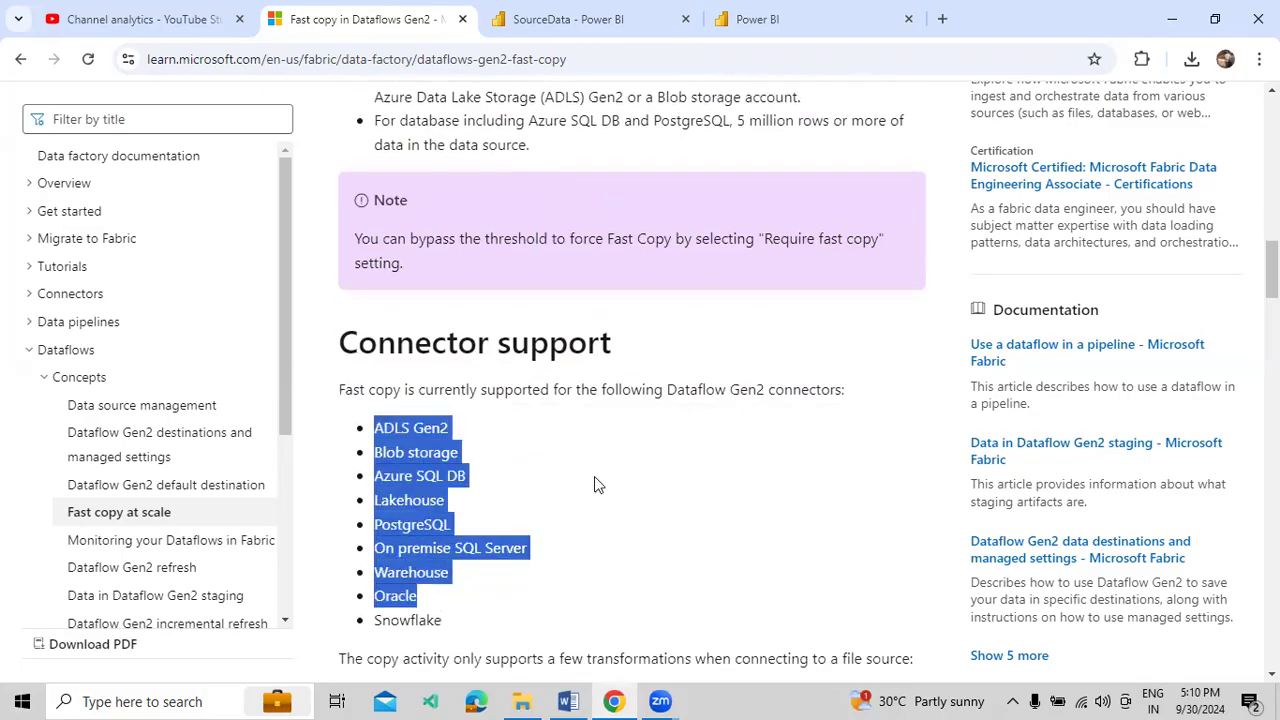
pyautogui.scroll(2, 716, 405)
pyautogui.moveTo(737, 308); pyautogui.dragTo(751, 308)
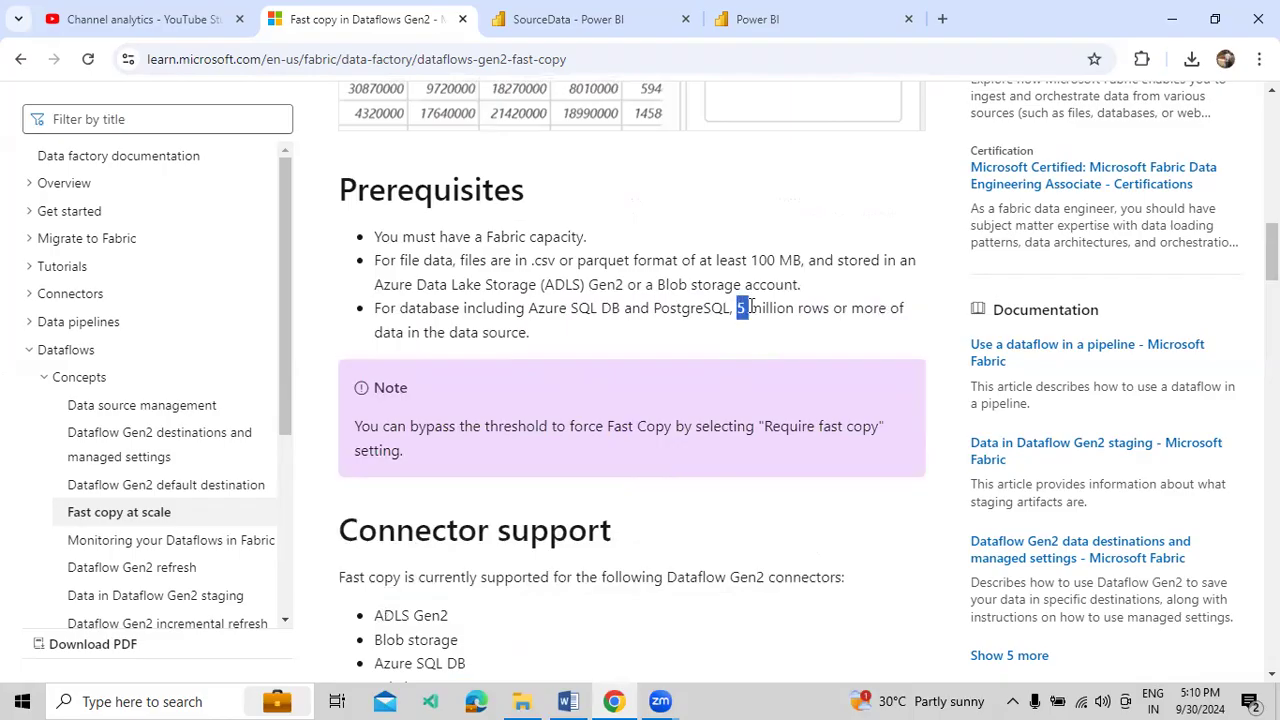